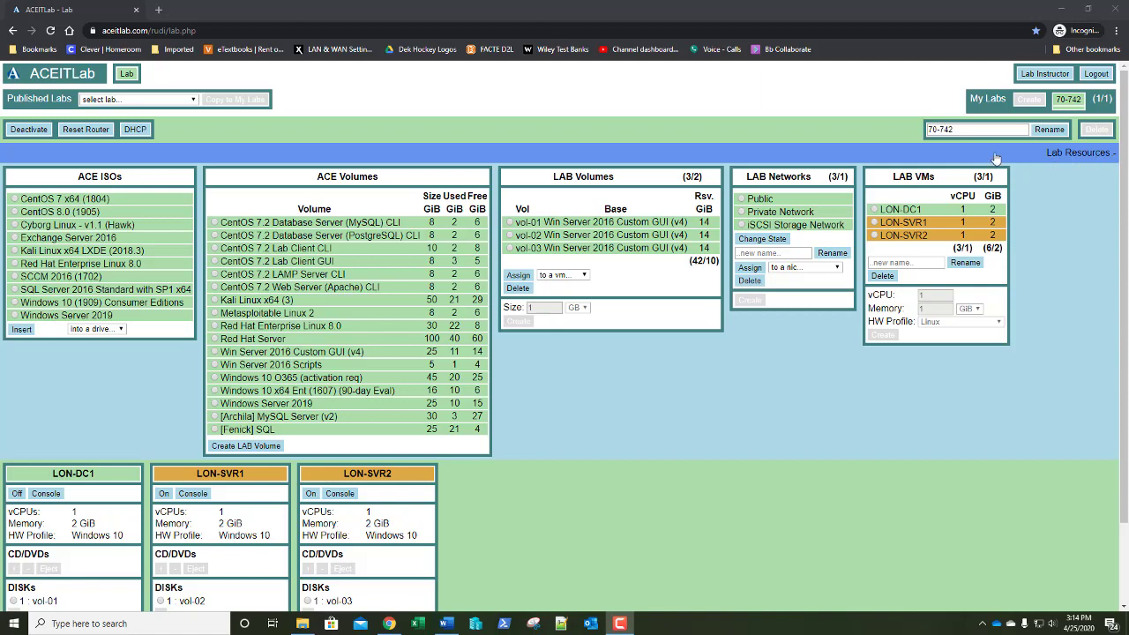
Collapse the Lab Resources panel and open the LON-DC1 console in the 70-742 lab.
left_click(1109, 154)
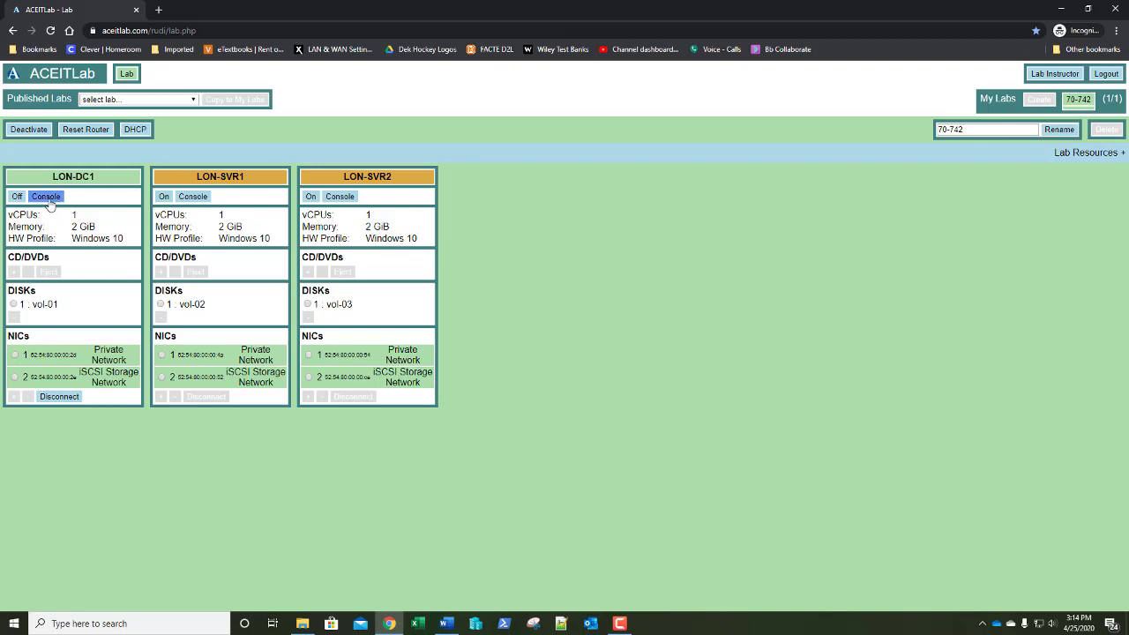
left_click(49, 200)
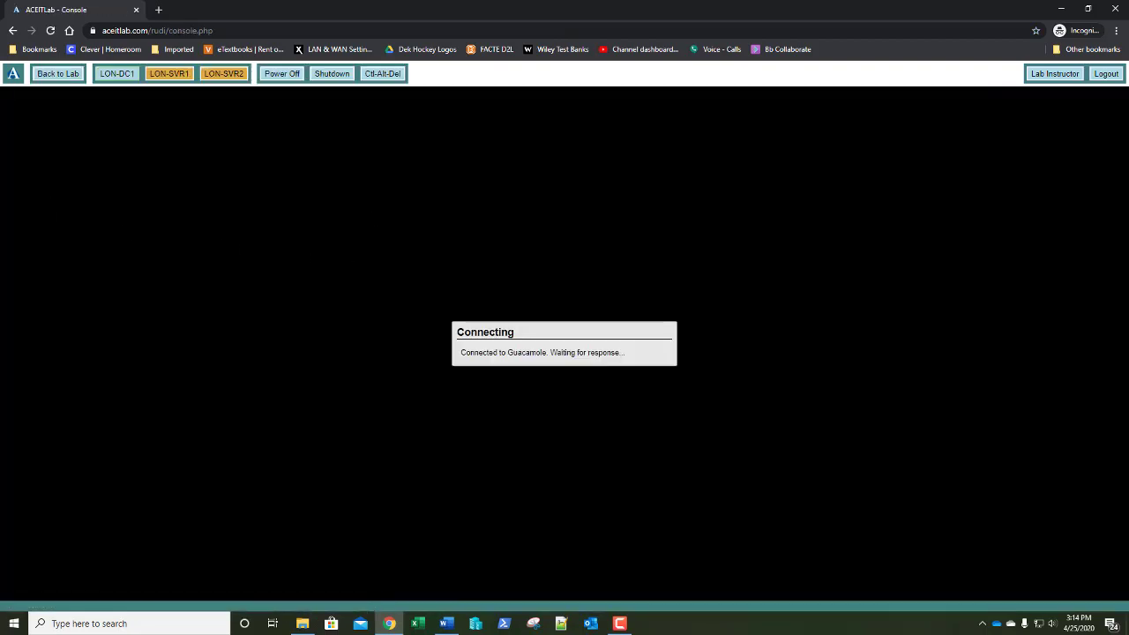
Sign in to LON-DC1 with Ctrl-Alt-Del and the domain administrator password.
left_click(384, 80)
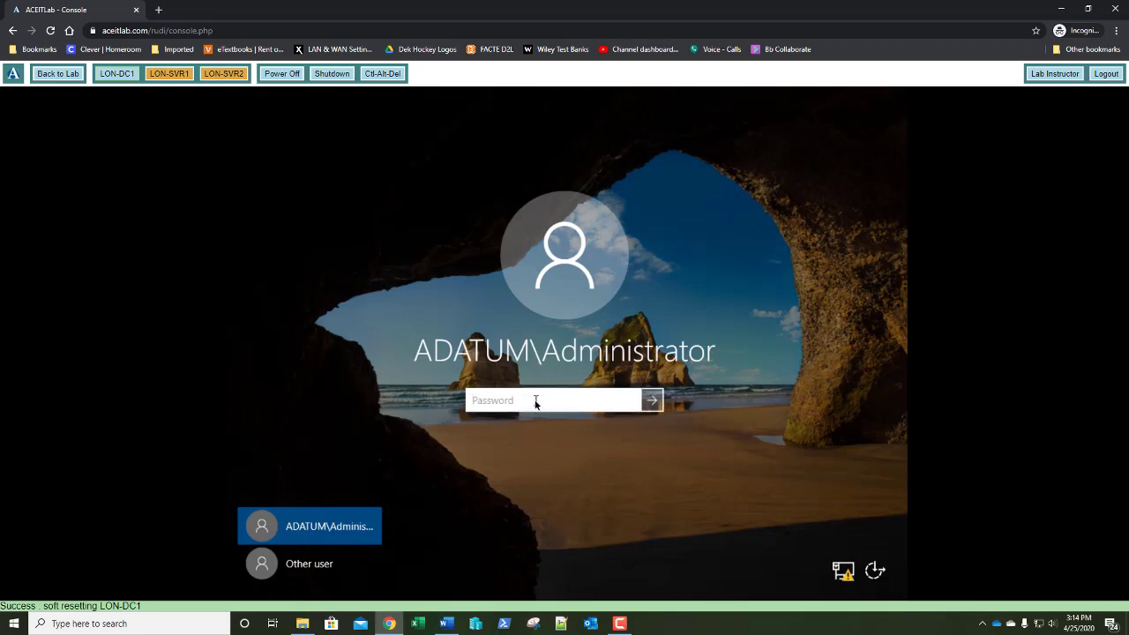
type("Pa$$w0rd")
key("Return")
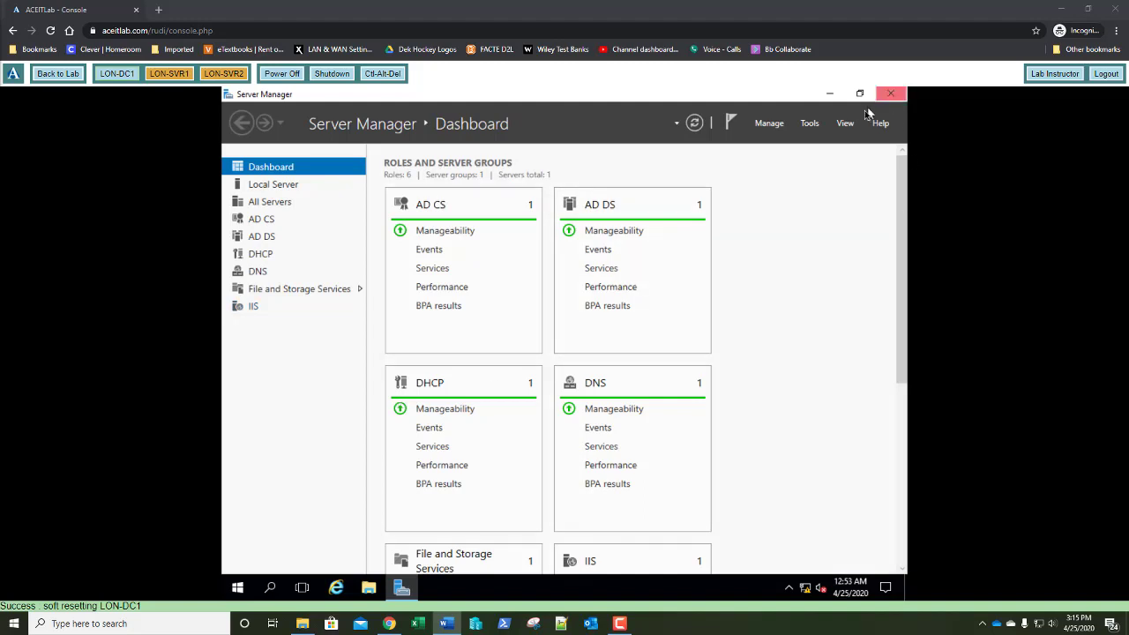
Launch Active Directory Users and Computers from Server Manager Tools, enlarging the window and tree pane.
left_click(809, 122)
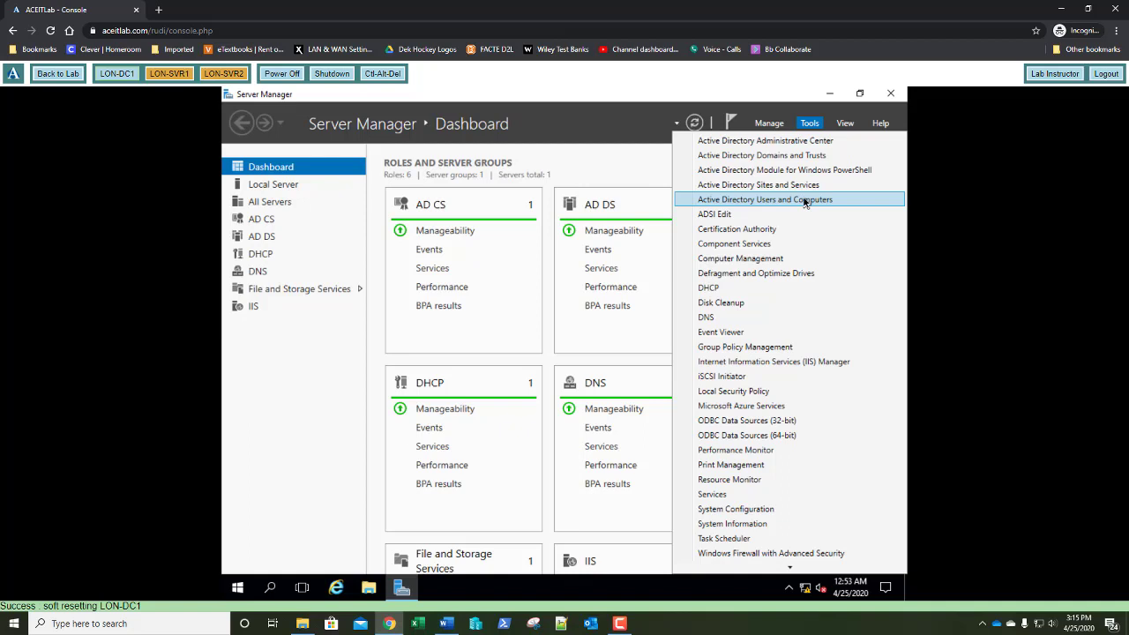
left_click(805, 201)
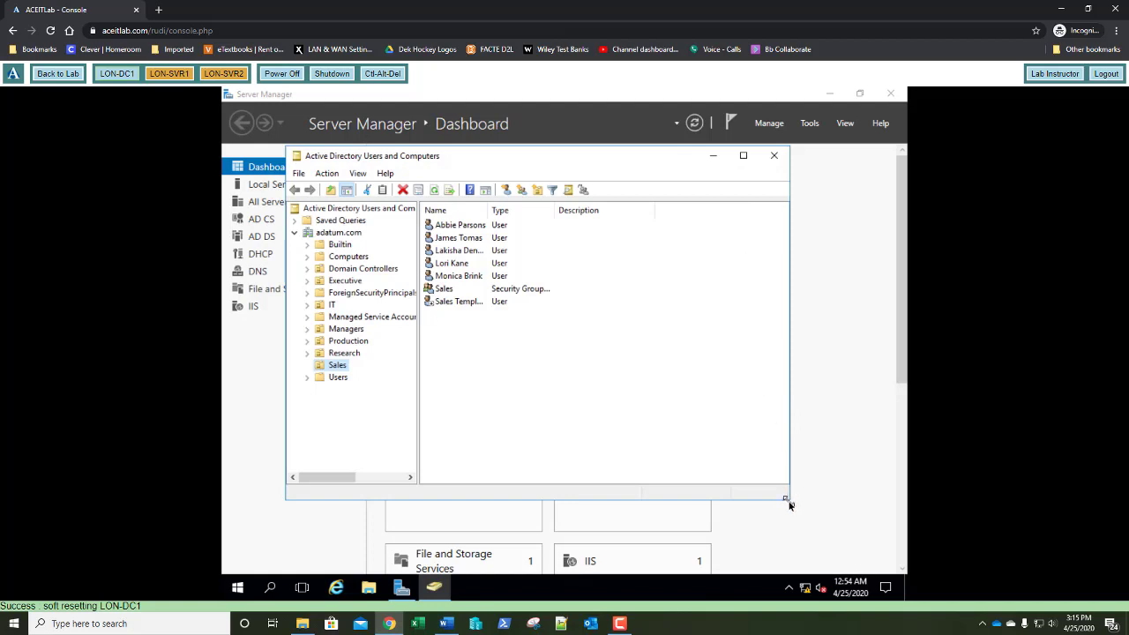
left_click_drag(788, 499, 885, 554)
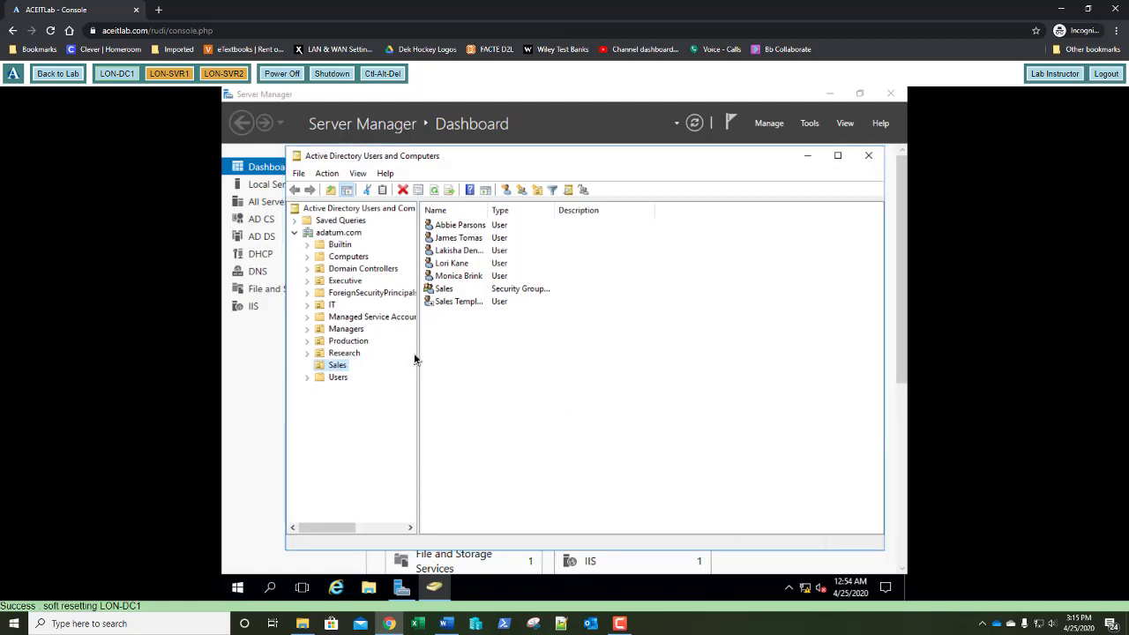
left_click_drag(416, 354, 476, 366)
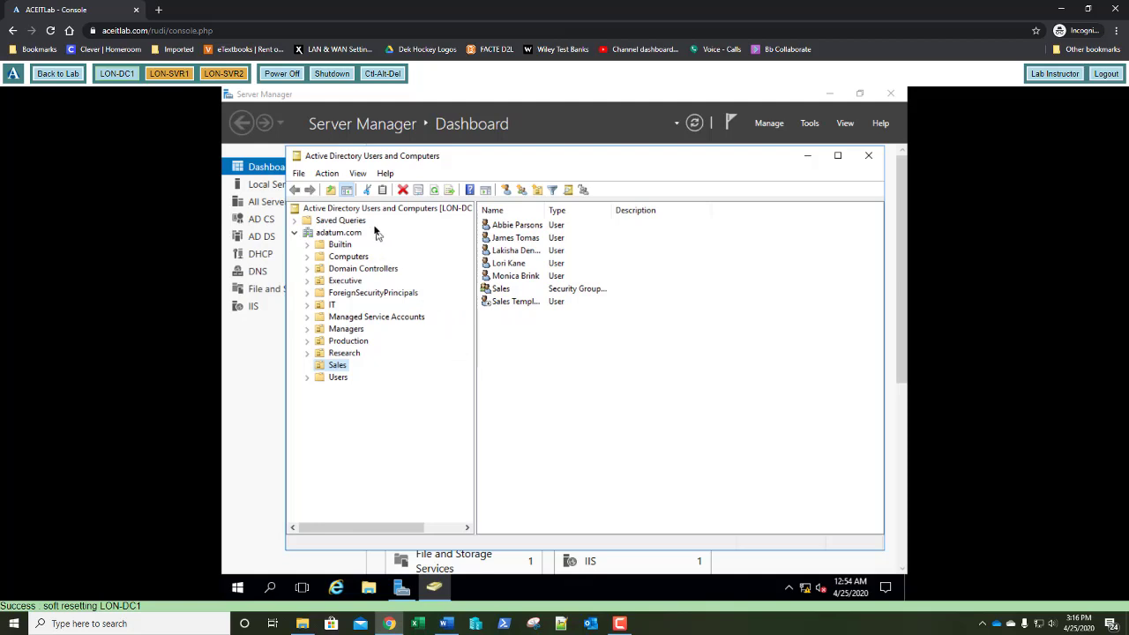
Create an organizational unit named Engineering at the root of adatum.com.
right_click(346, 235)
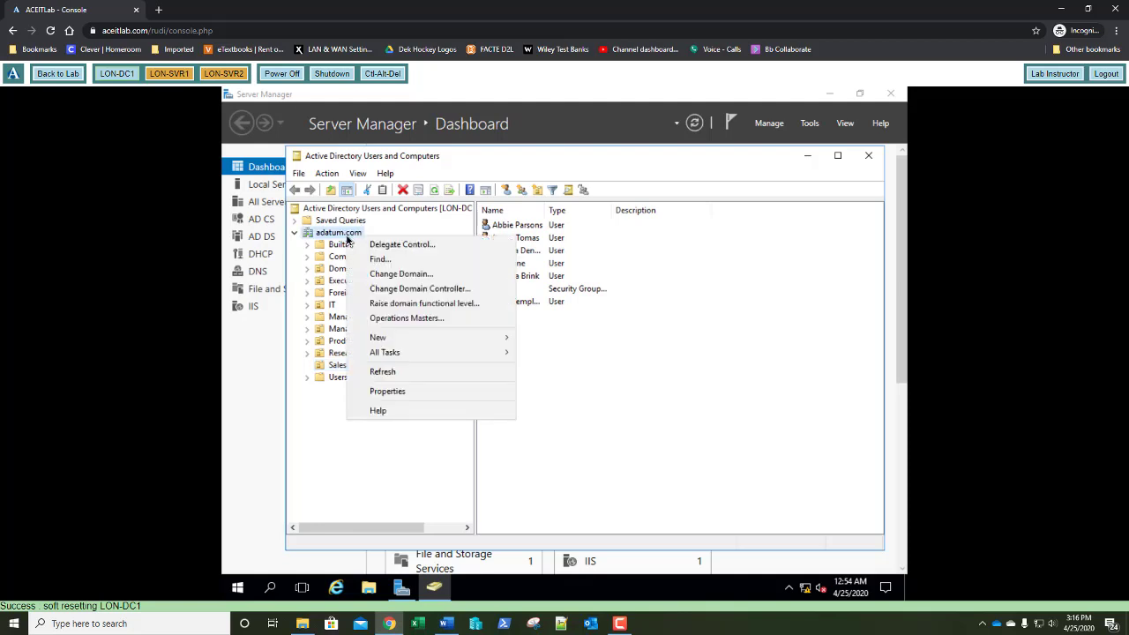
mouse_move(486, 340)
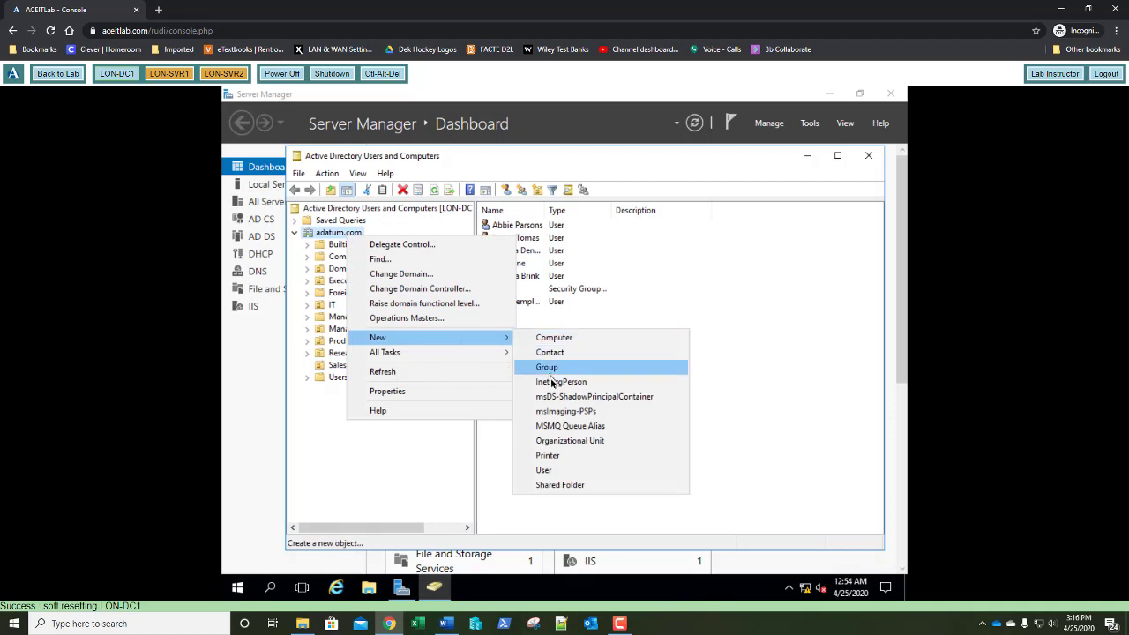
left_click(556, 442)
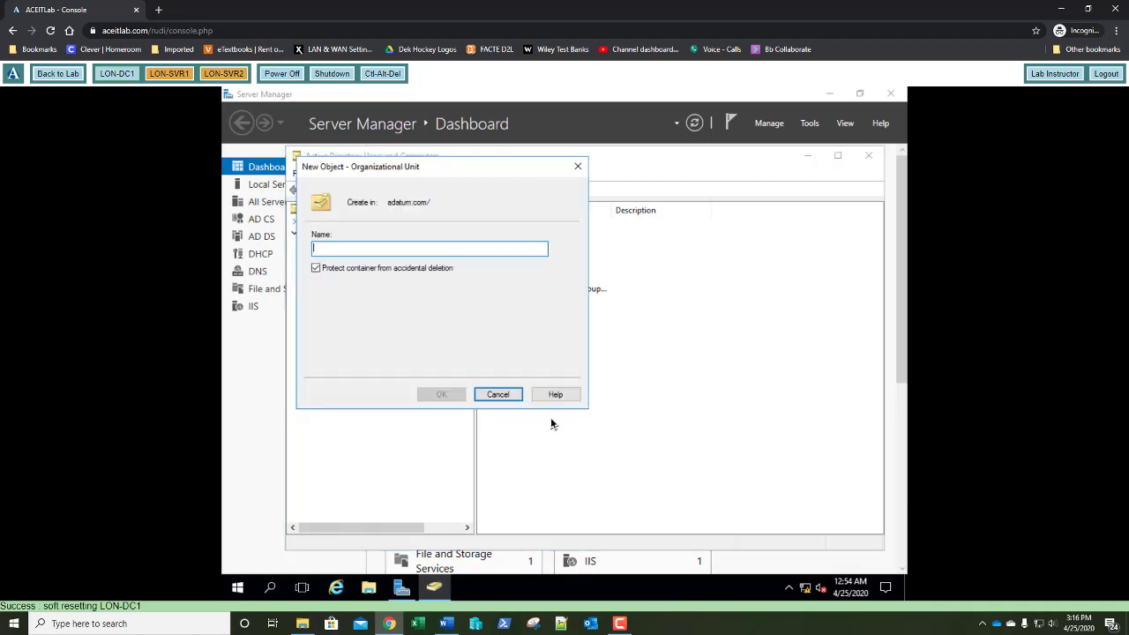
left_click_drag(465, 173, 628, 226)
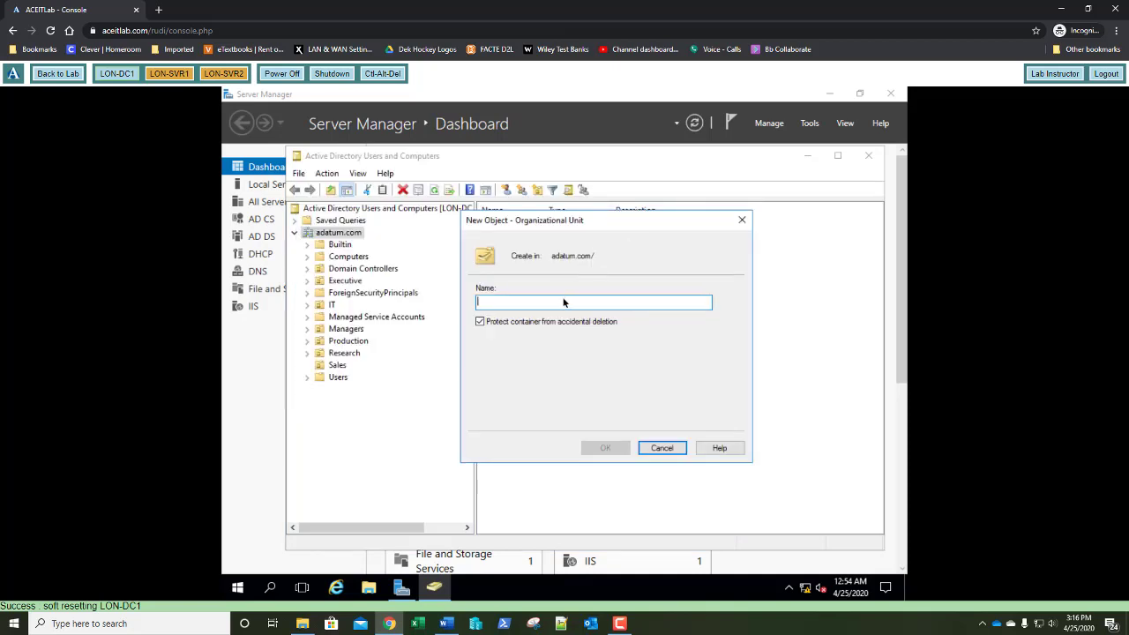
type("Engin")
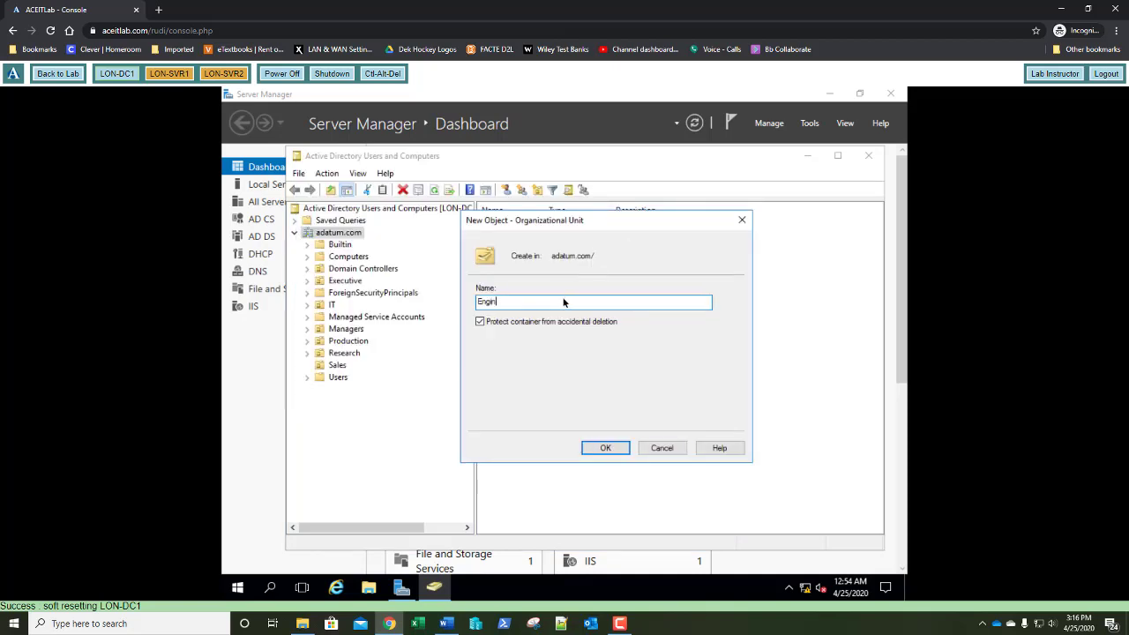
type("eering")
key("Return")
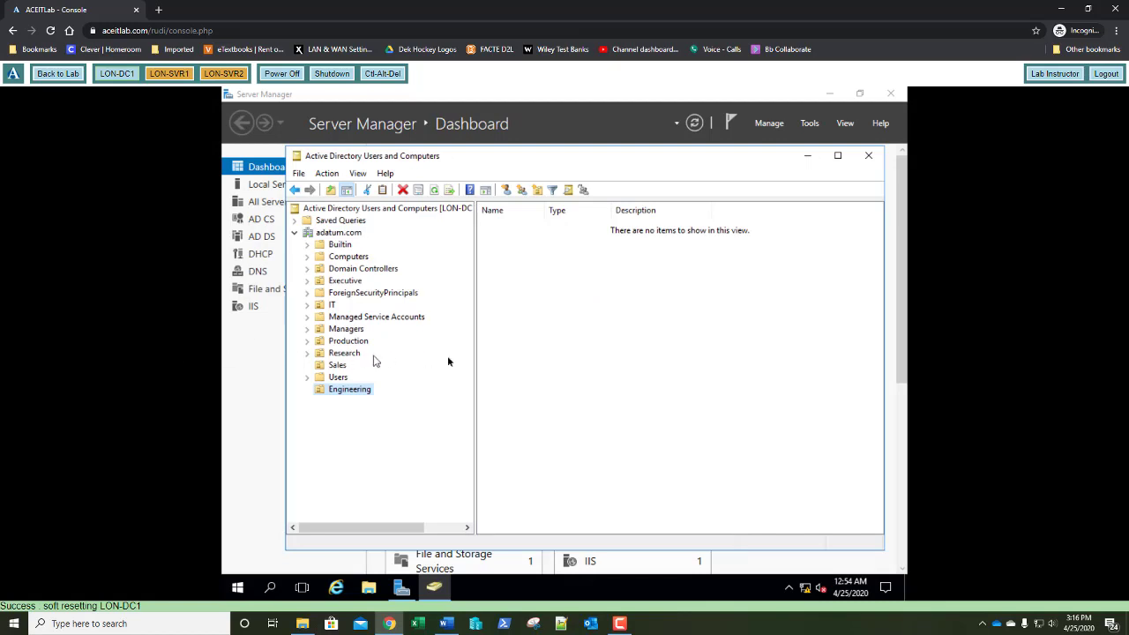
Use Active Directory Administrative Center to add a Projects OU under adatum (local).
left_click(806, 128)
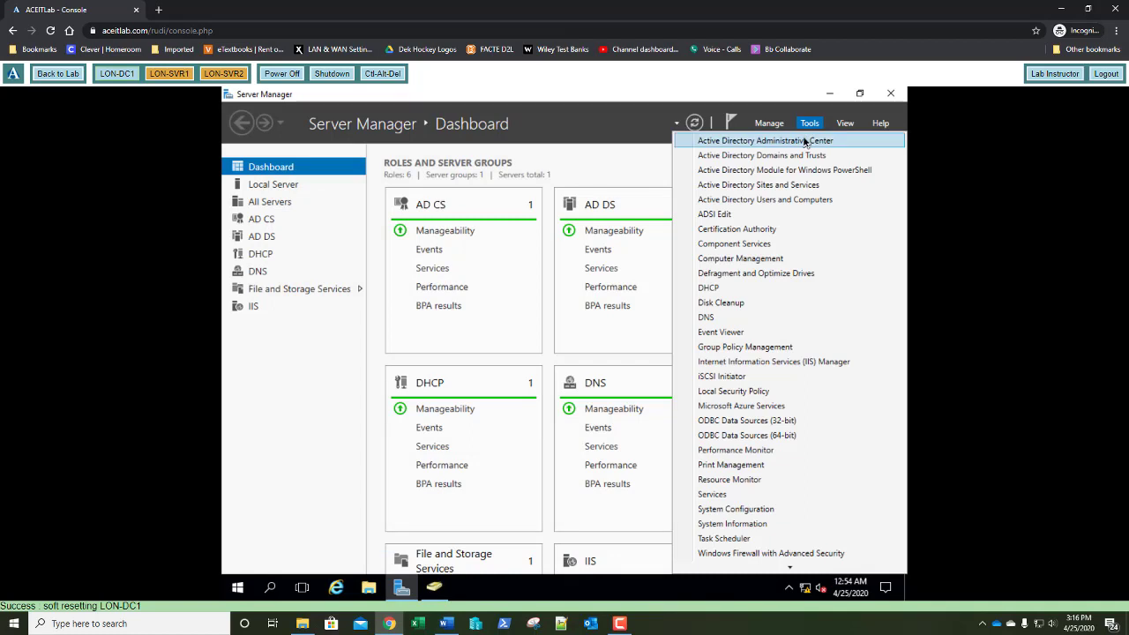
left_click(805, 142)
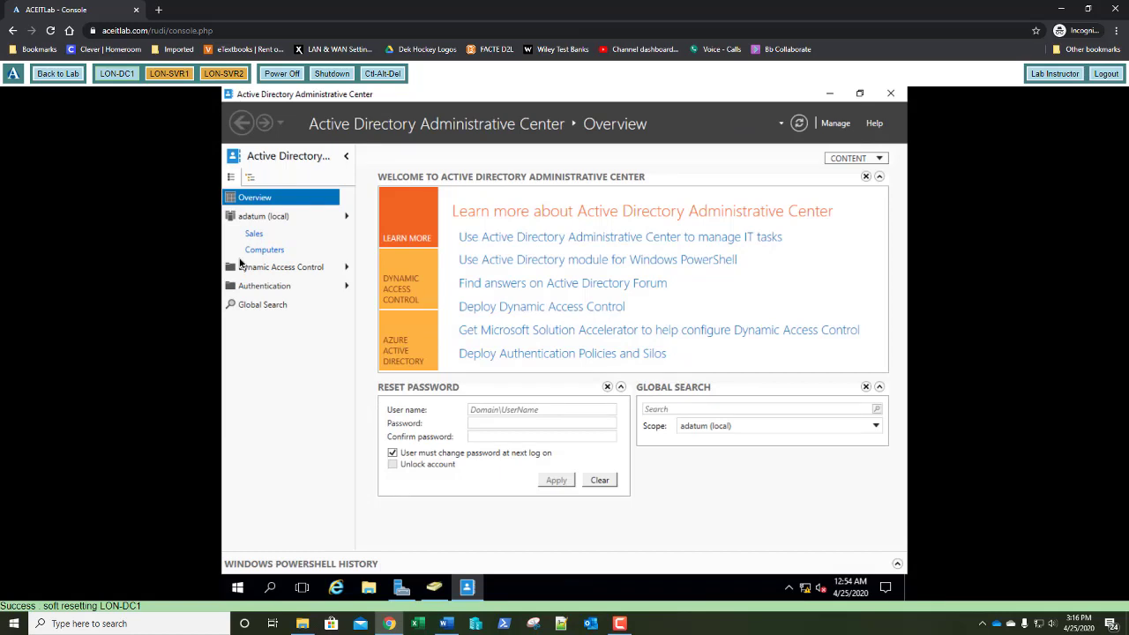
left_click(261, 217)
right_click(261, 221)
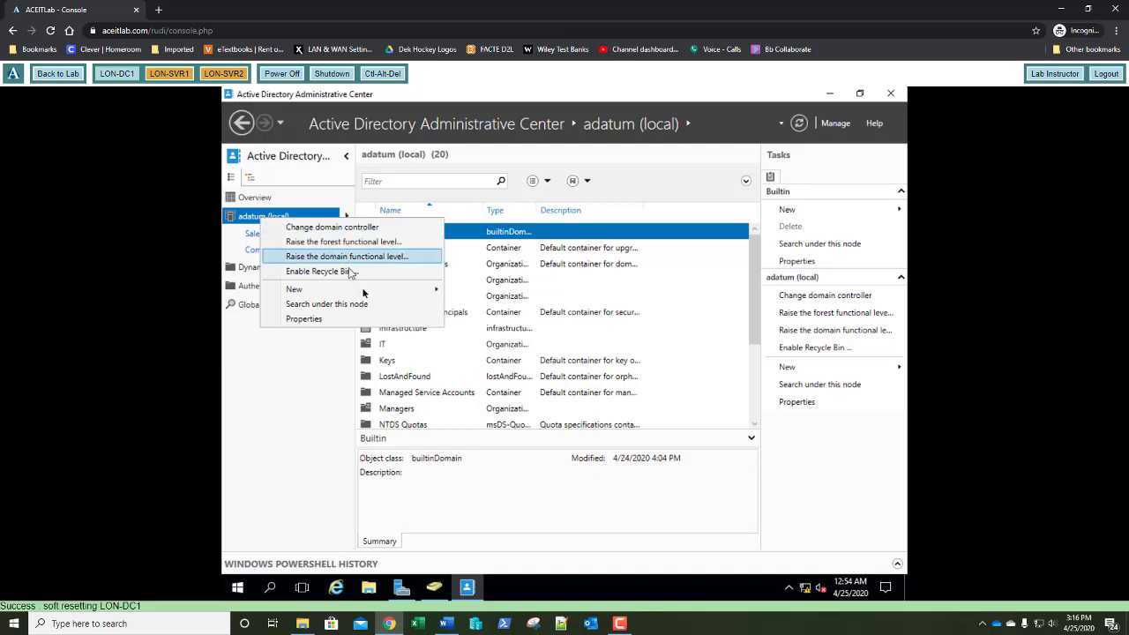
mouse_move(431, 294)
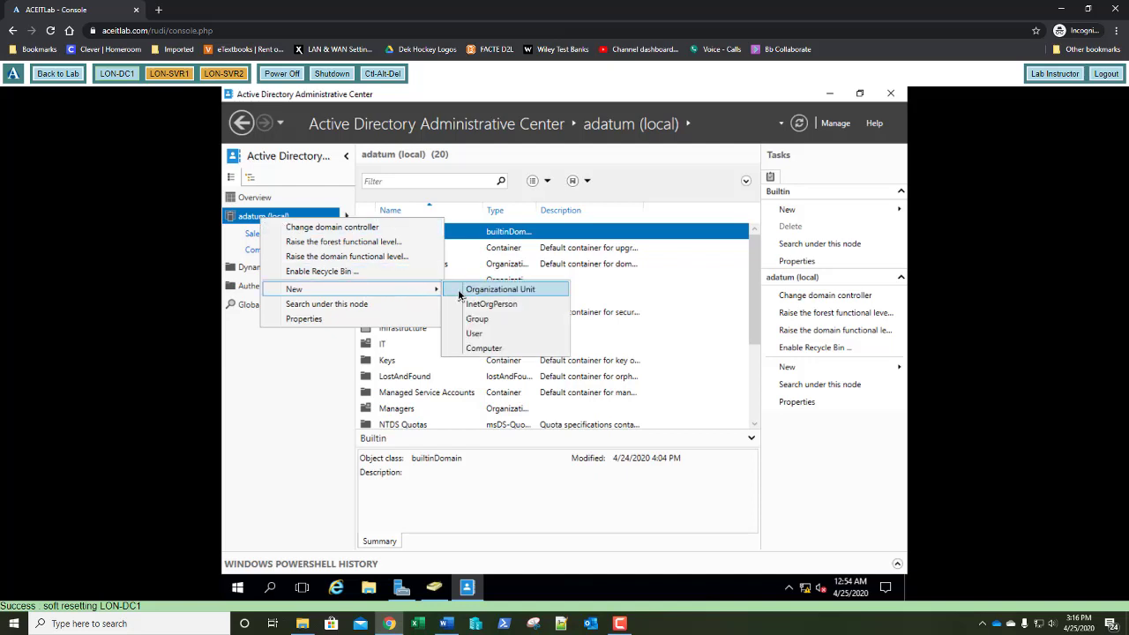
left_click(500, 289)
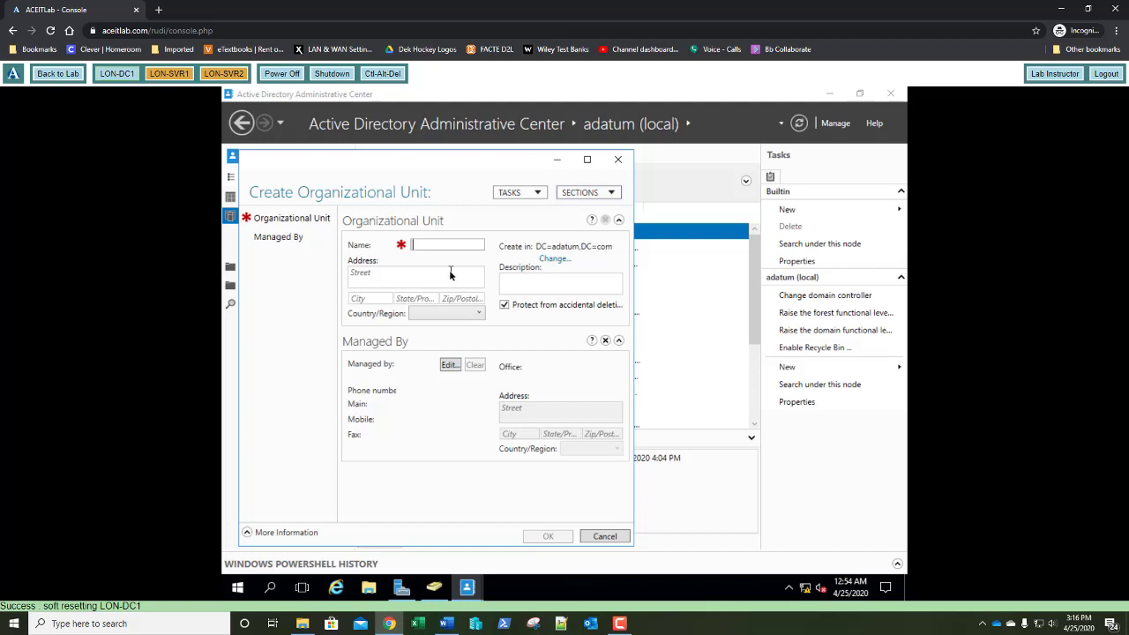
type("P")
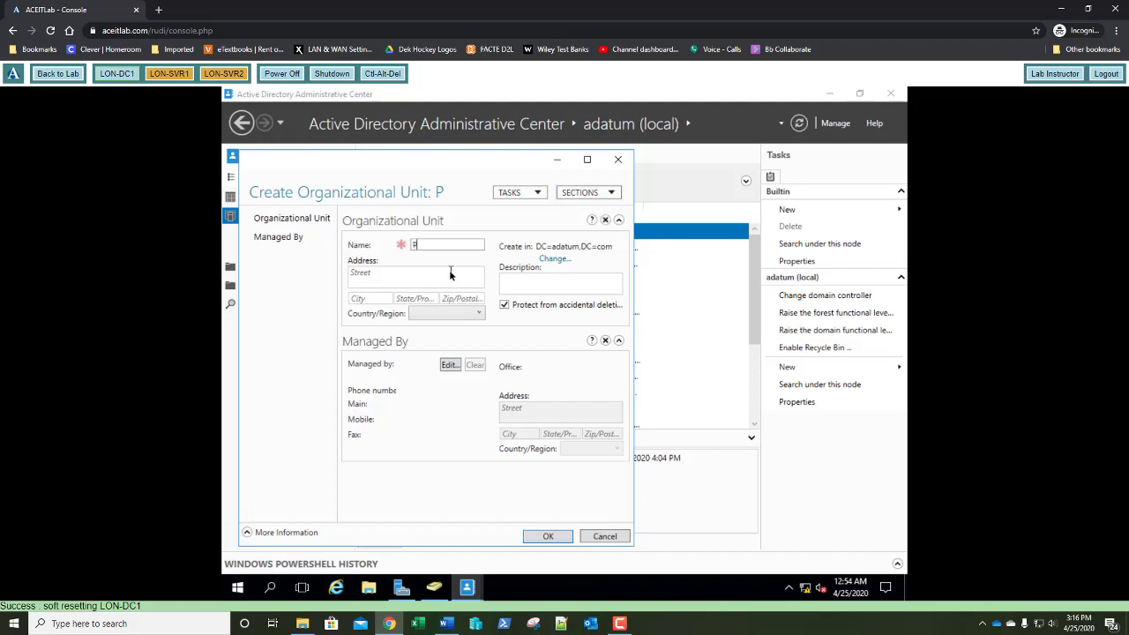
type("rojects")
left_click(548, 536)
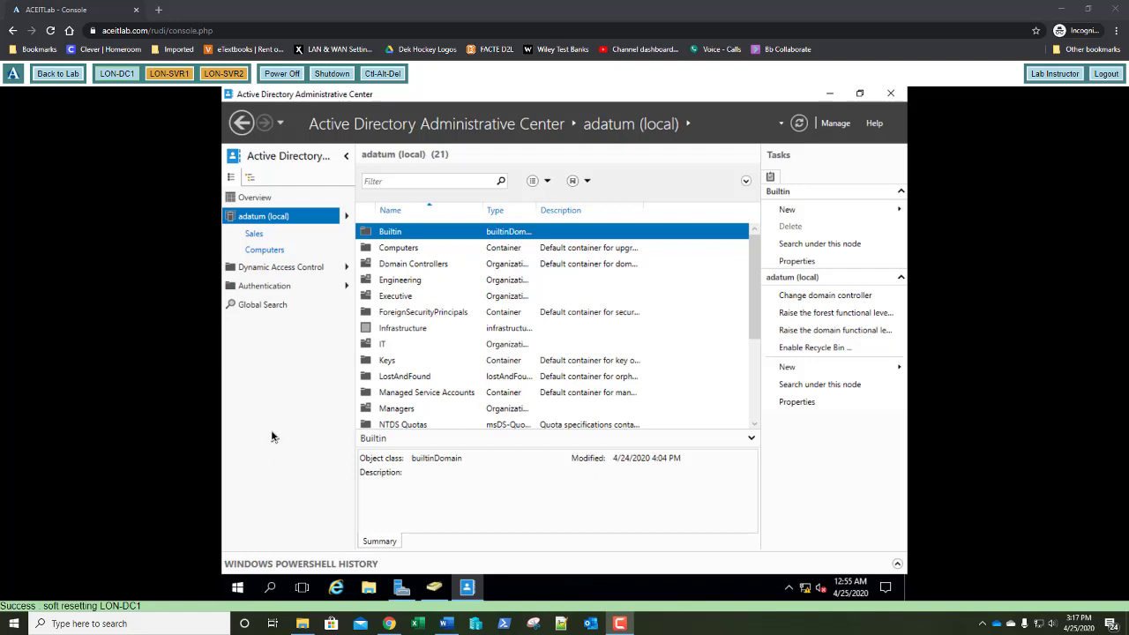
In an administrator PowerShell, enter New-ADOrganizationalUnit -Name HR using Tab completion.
left_click(238, 587)
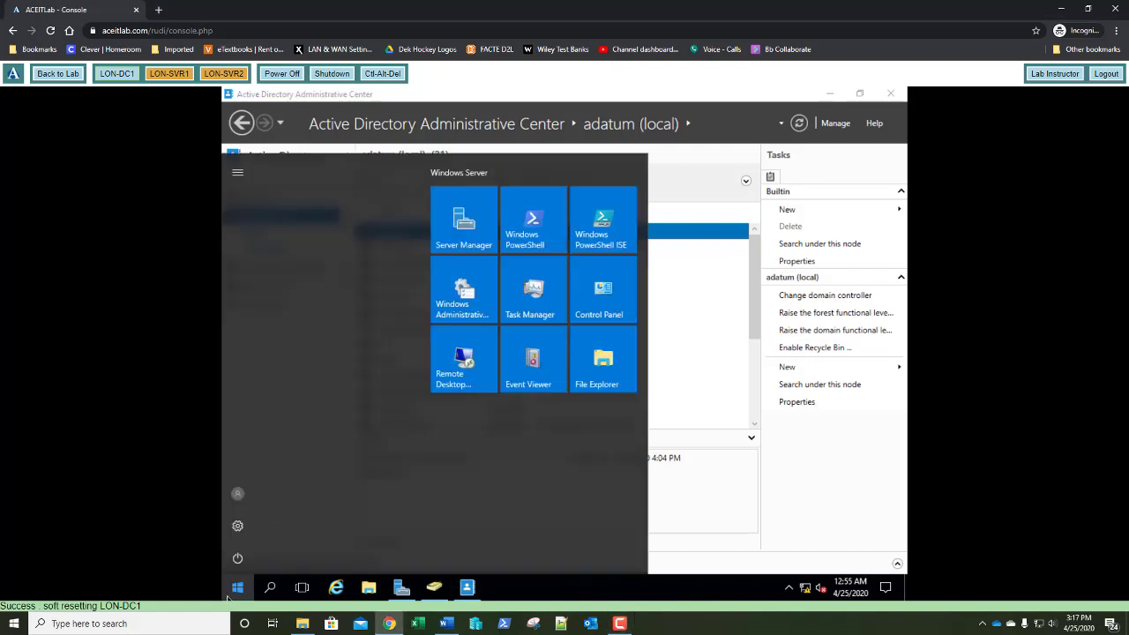
left_click(526, 219)
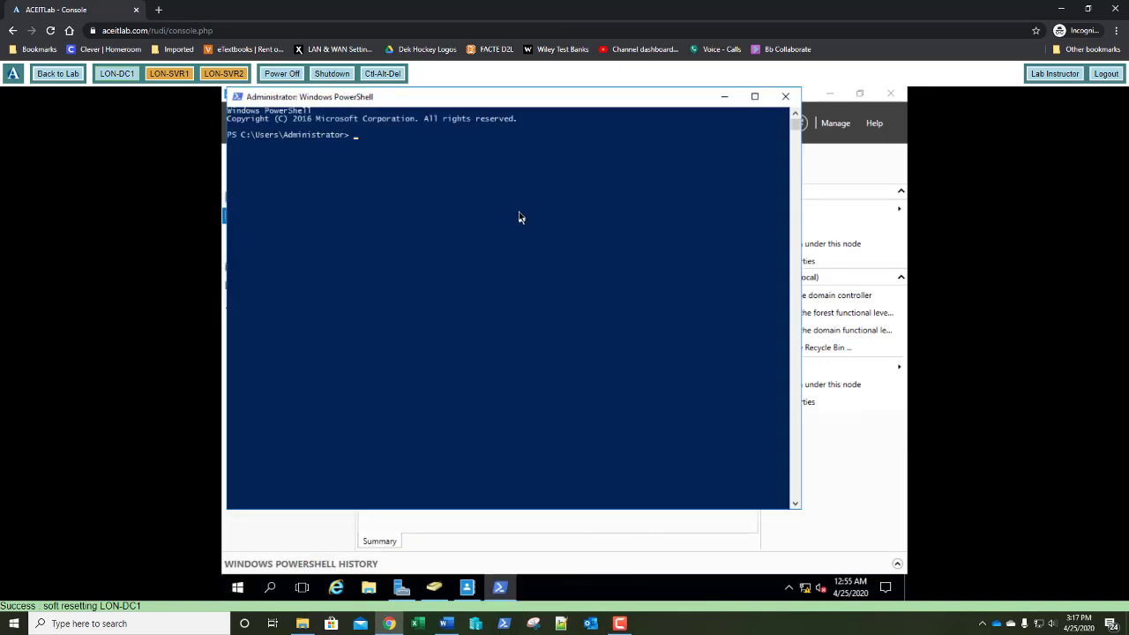
type("n")
type("ew")
type("-ad")
type("prg")
key("BackSpace")
key("BackSpace")
type("org")
key("Tab")
type("-n")
key("Tab")
type("HR")
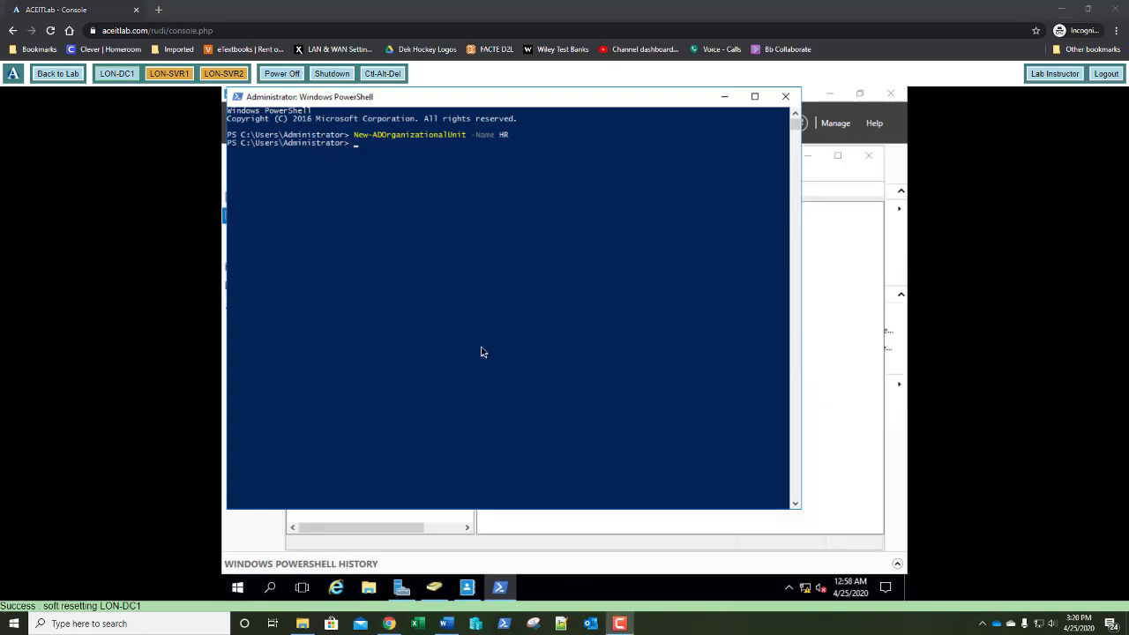
Refresh the adatum.com tree to show HR and Projects, and view the empty Projects OU.
left_click(434, 587)
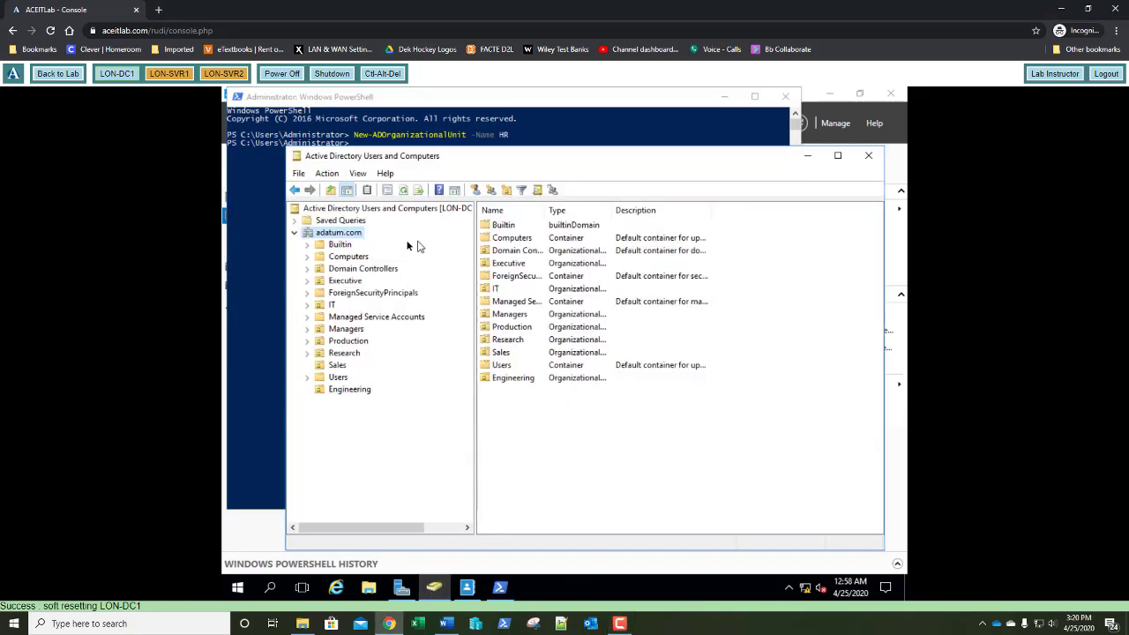
left_click(403, 191)
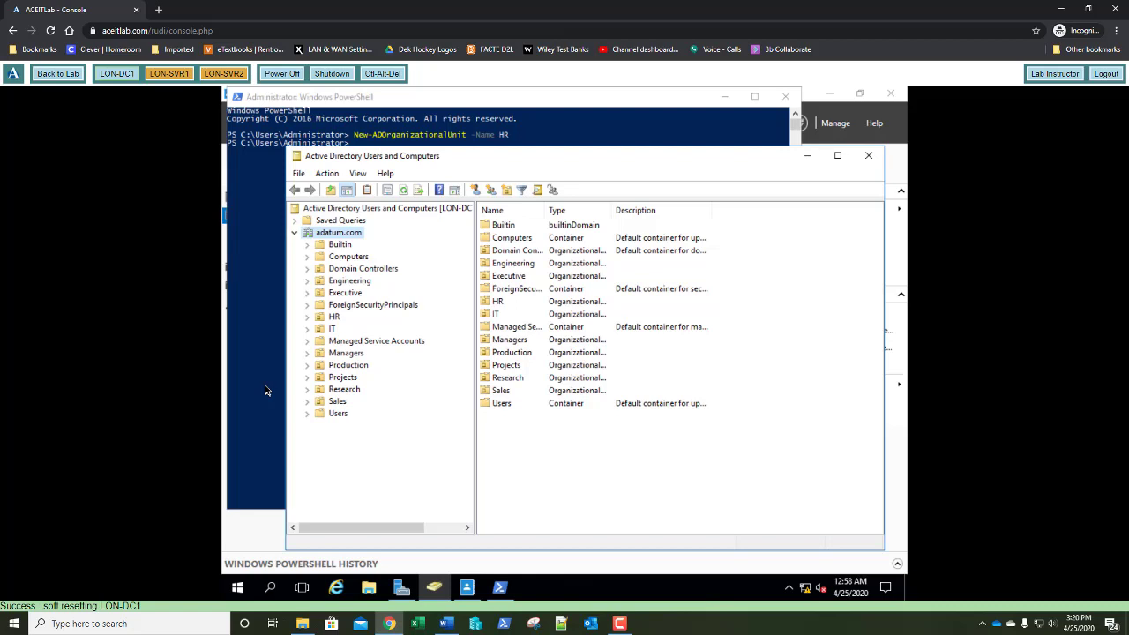
left_click(341, 379)
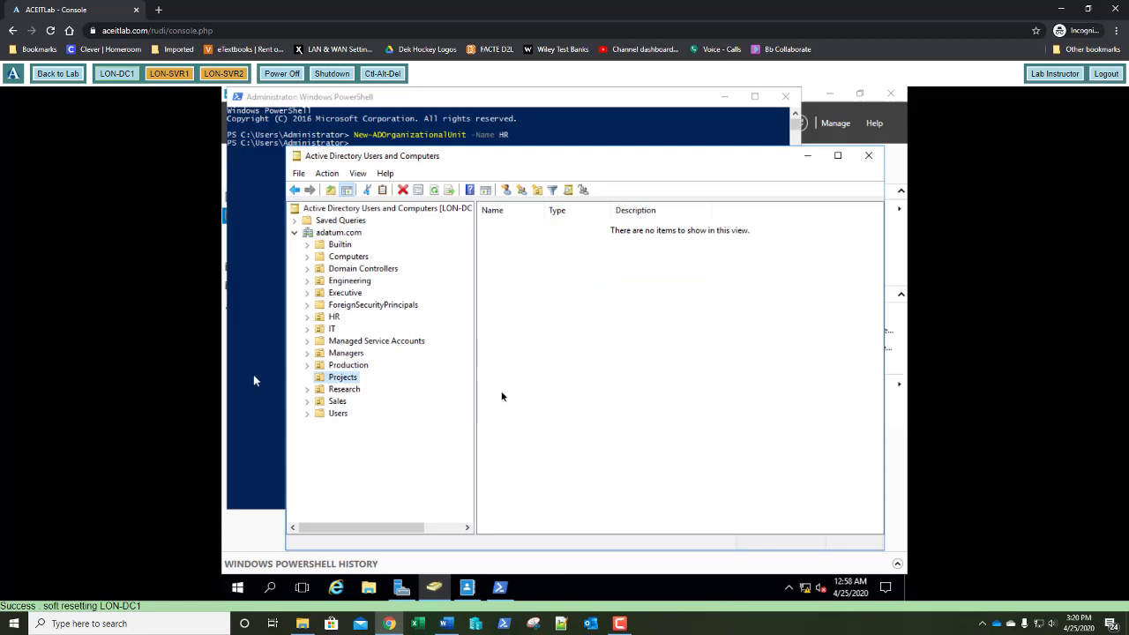
left_click(338, 233)
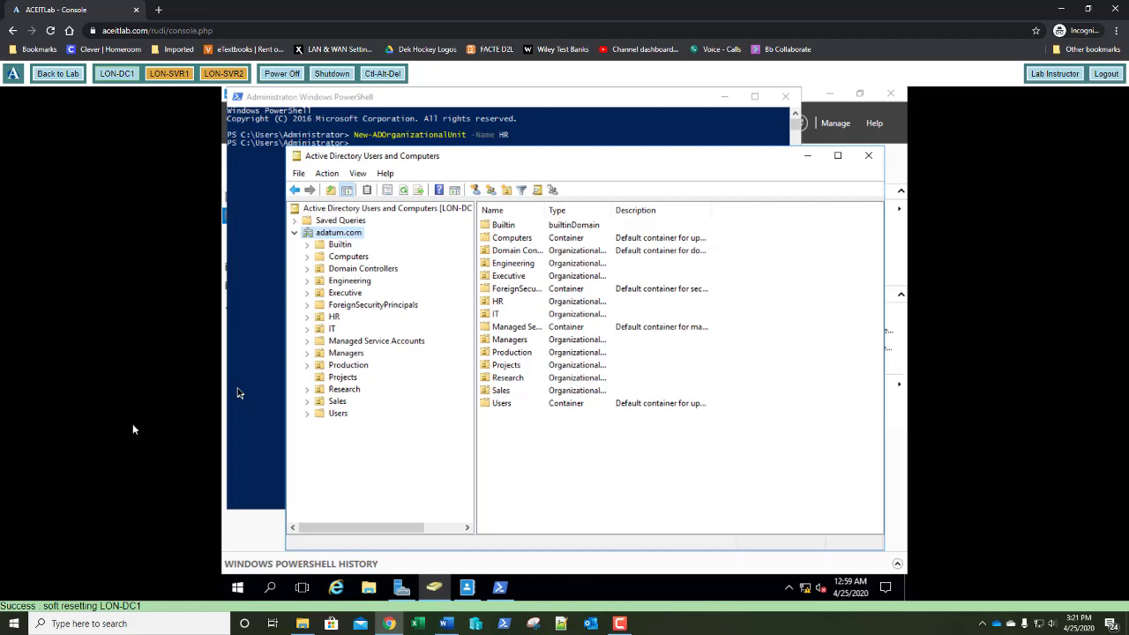
left_click(343, 378)
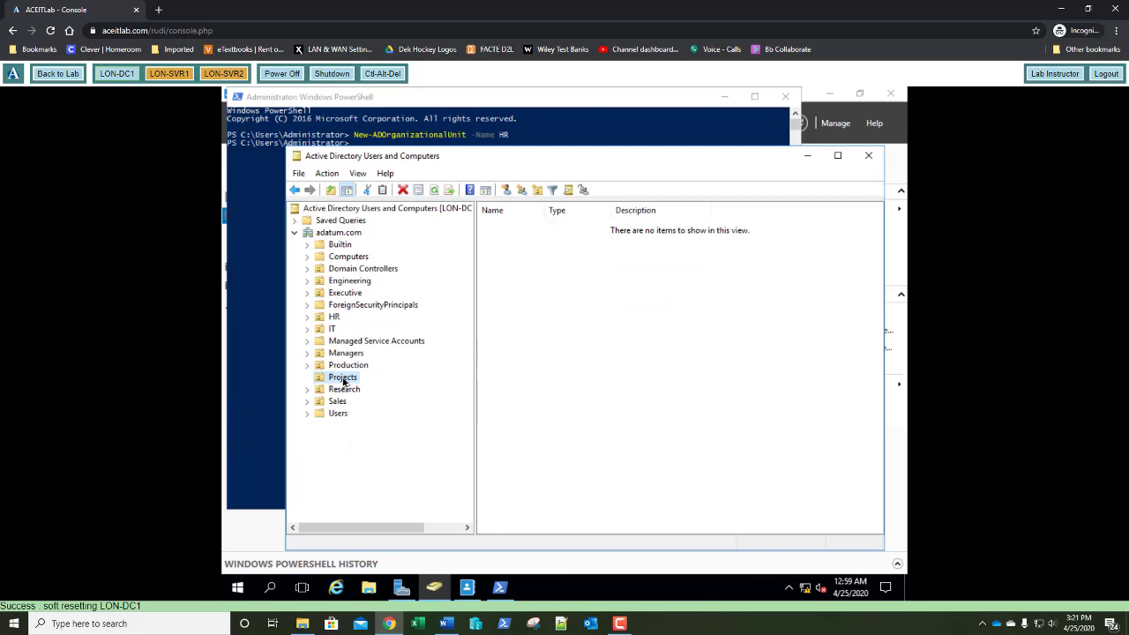
Attempt to delete the Projects OU and confirm, which triggers the accidental-deletion protection error.
right_click(344, 381)
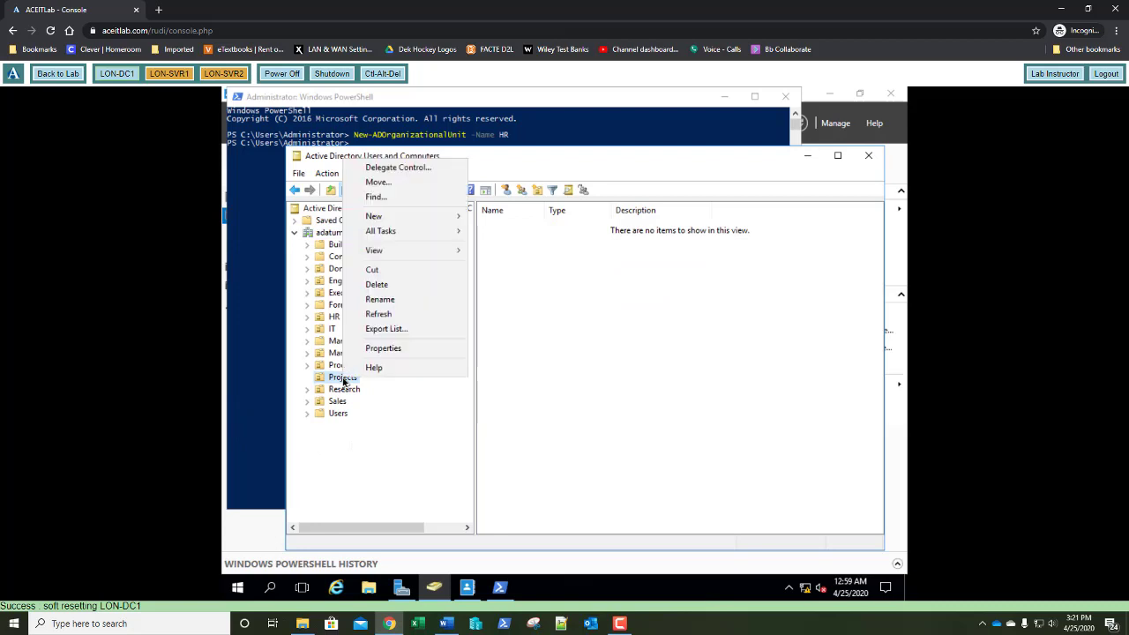
left_click(376, 285)
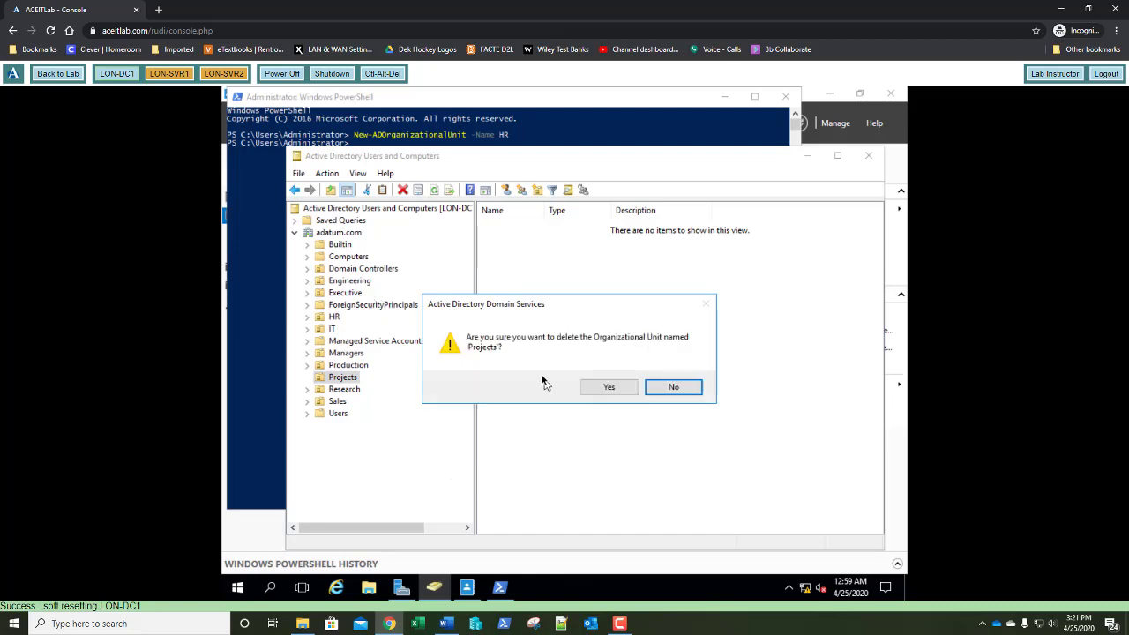
left_click(609, 387)
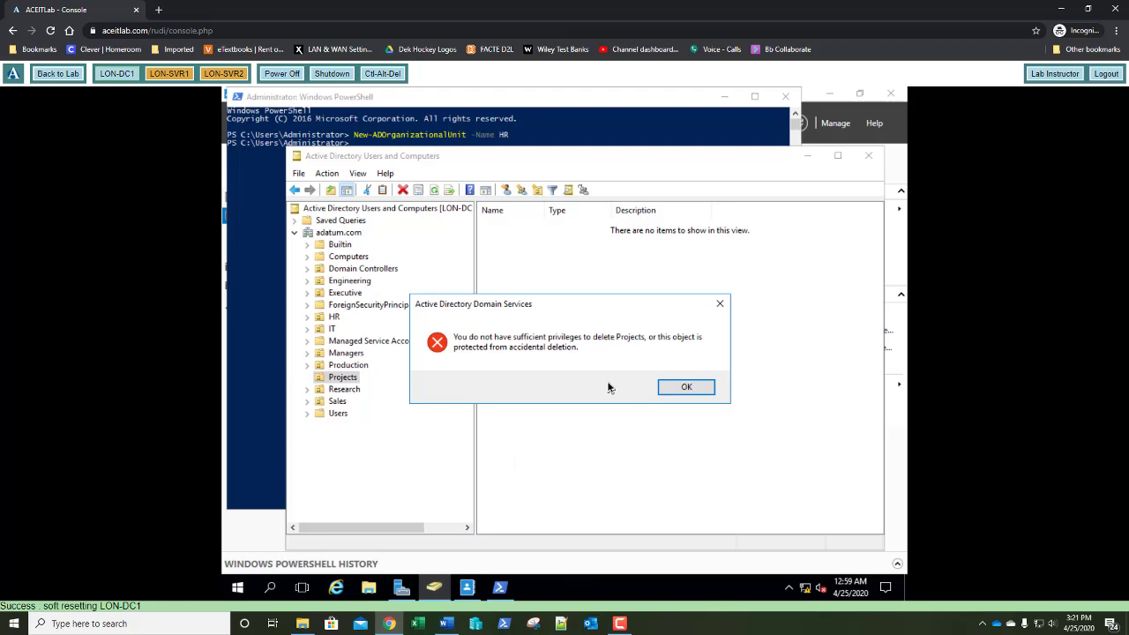
key("XF86AudioLowerVolume")
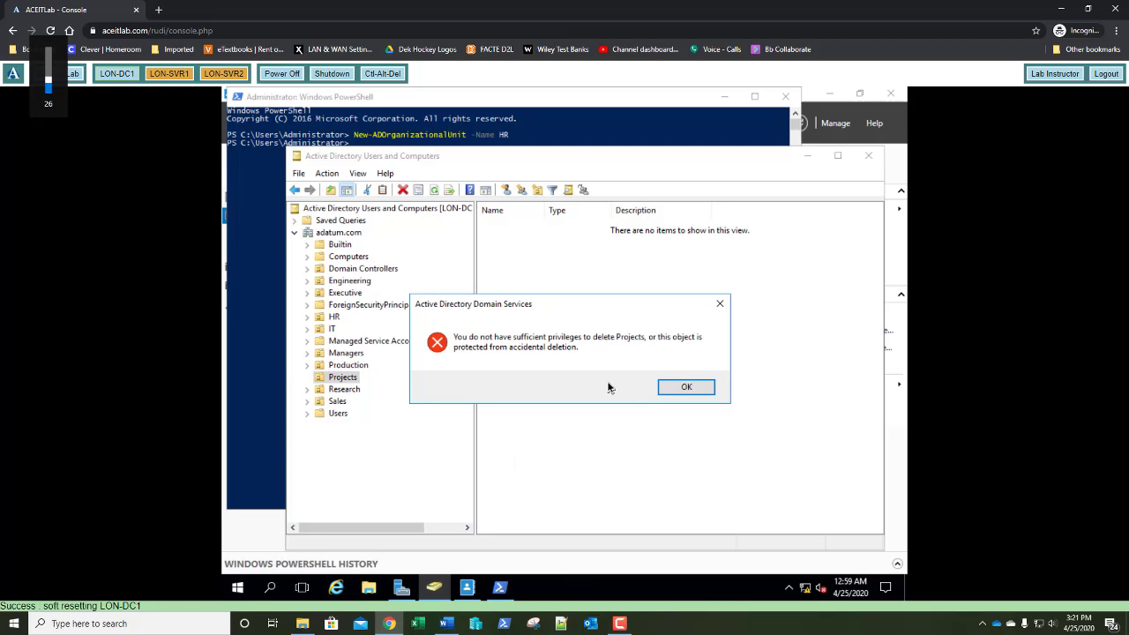
key("XF86AudioRaiseVolume")
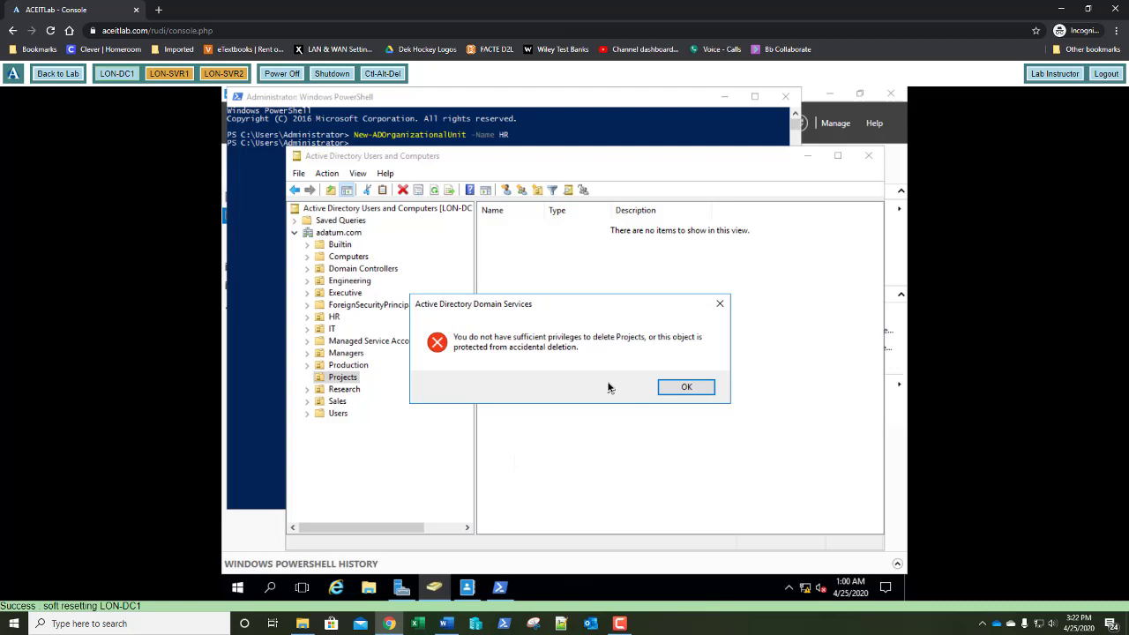
Dismiss the error, select the Sales OU, and open its first user's properties.
left_click(686, 387)
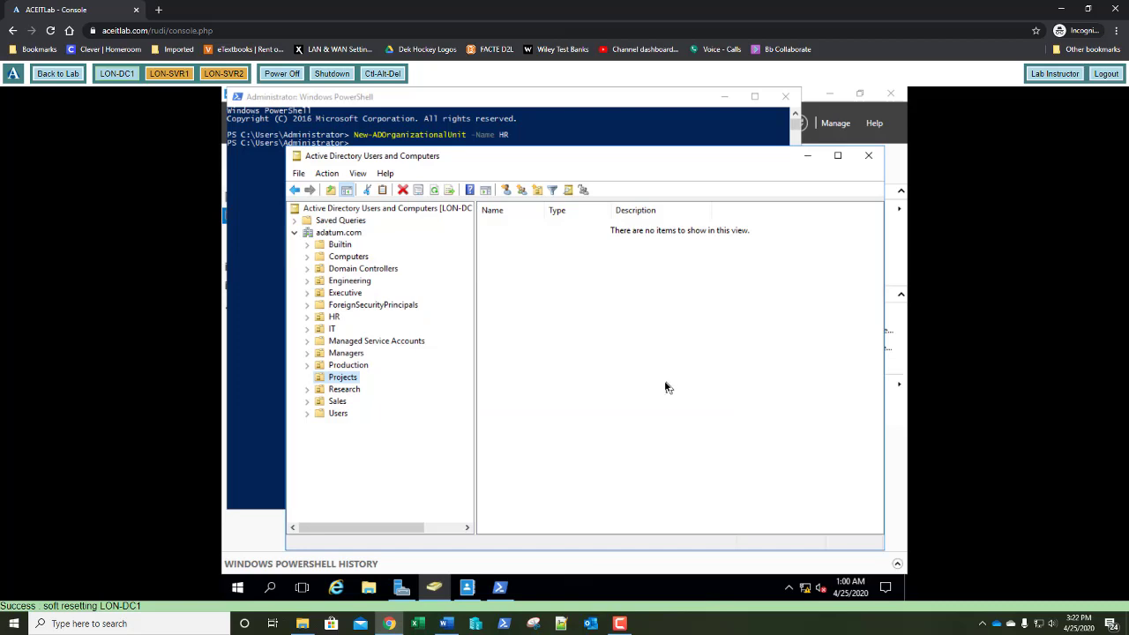
left_click(340, 402)
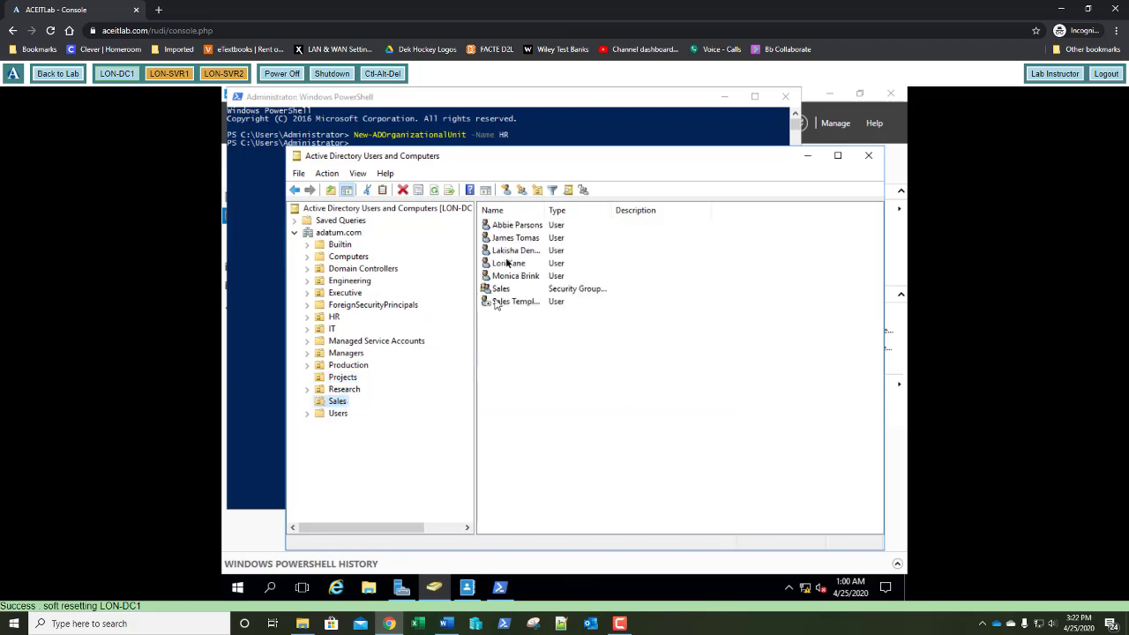
double_click(512, 226)
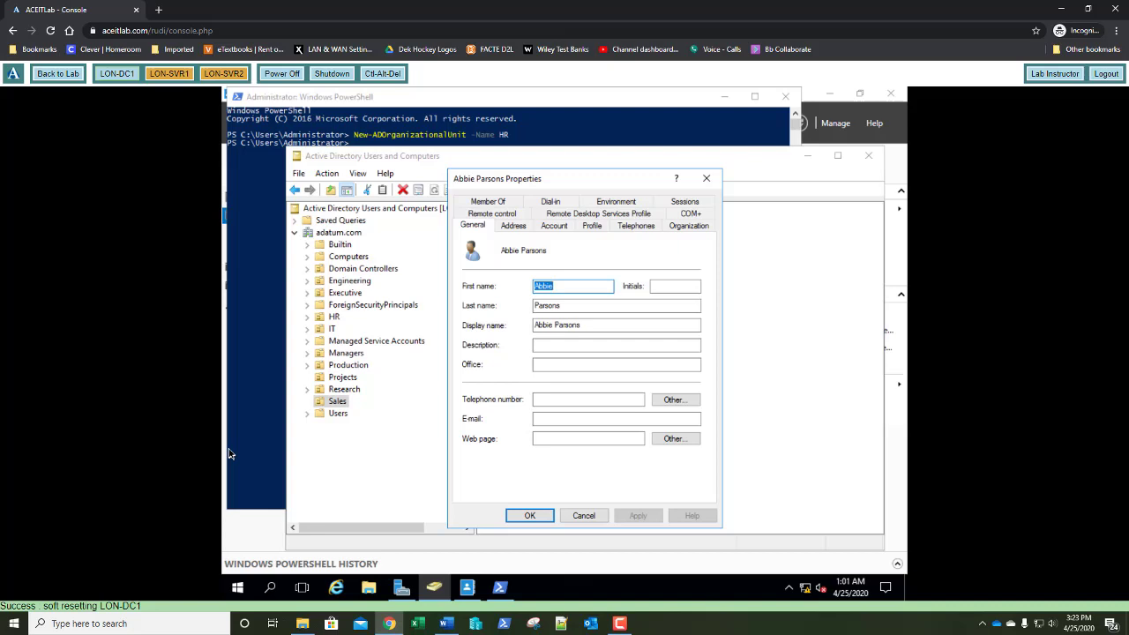
Close the user's Properties dialog with OK, back to the Sales OU's six users and group.
left_click(530, 516)
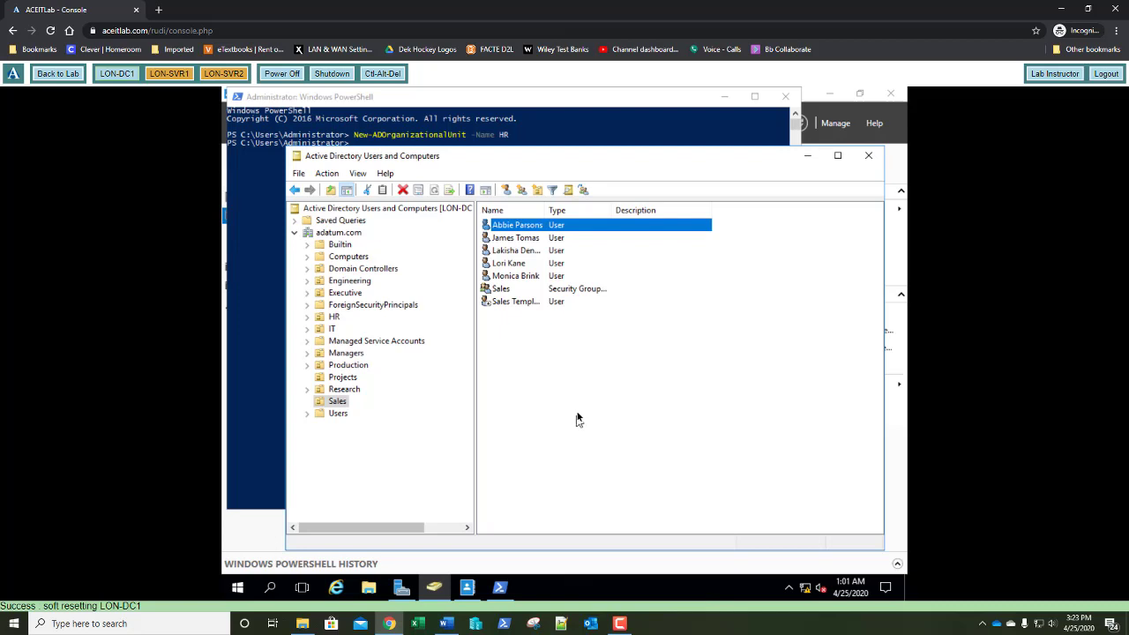
left_click(357, 174)
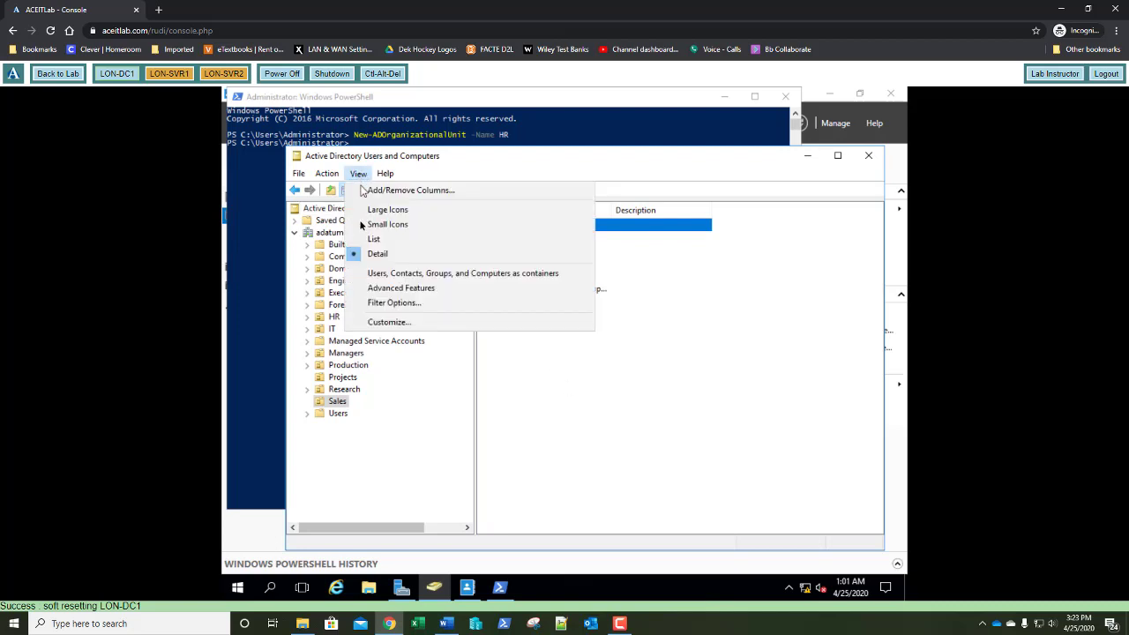
Enable Advanced Features from the View menu to reveal LostAndFound, System and NTDS Quotas.
left_click(381, 288)
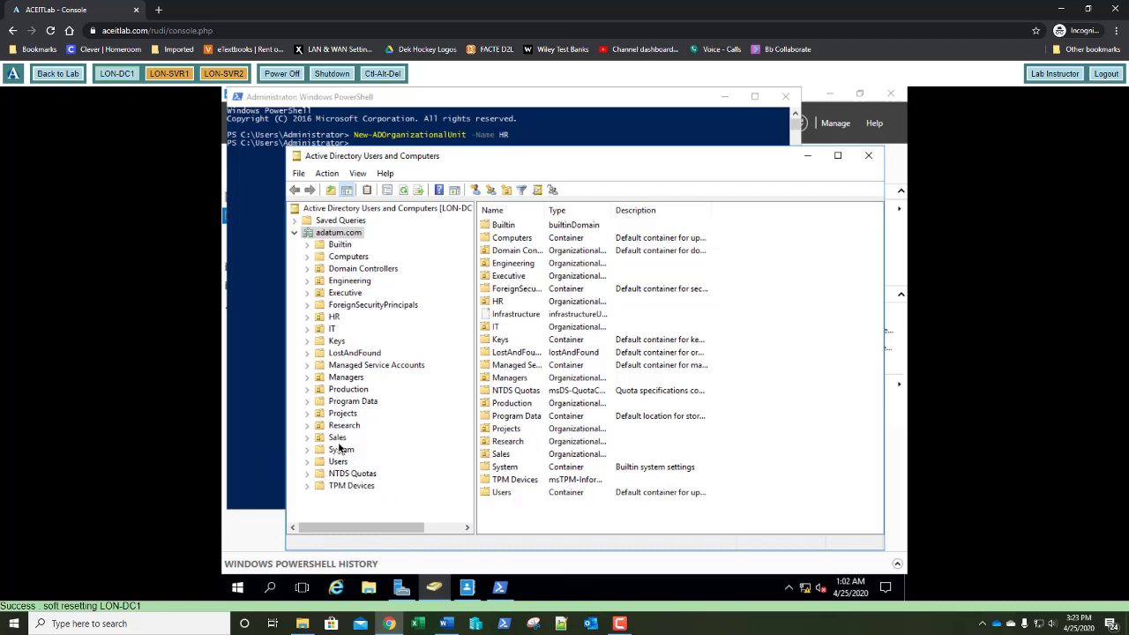
Check that the first Sales user's Object tab shows canonical name adatum.com/Sales, then close its properties.
left_click(337, 437)
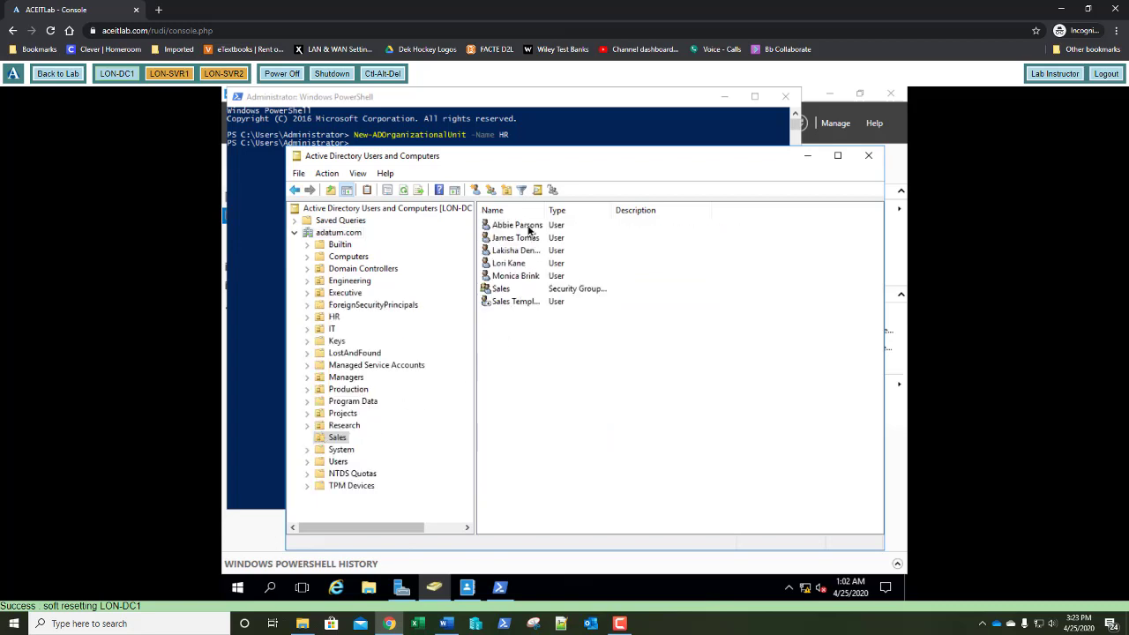
double_click(521, 226)
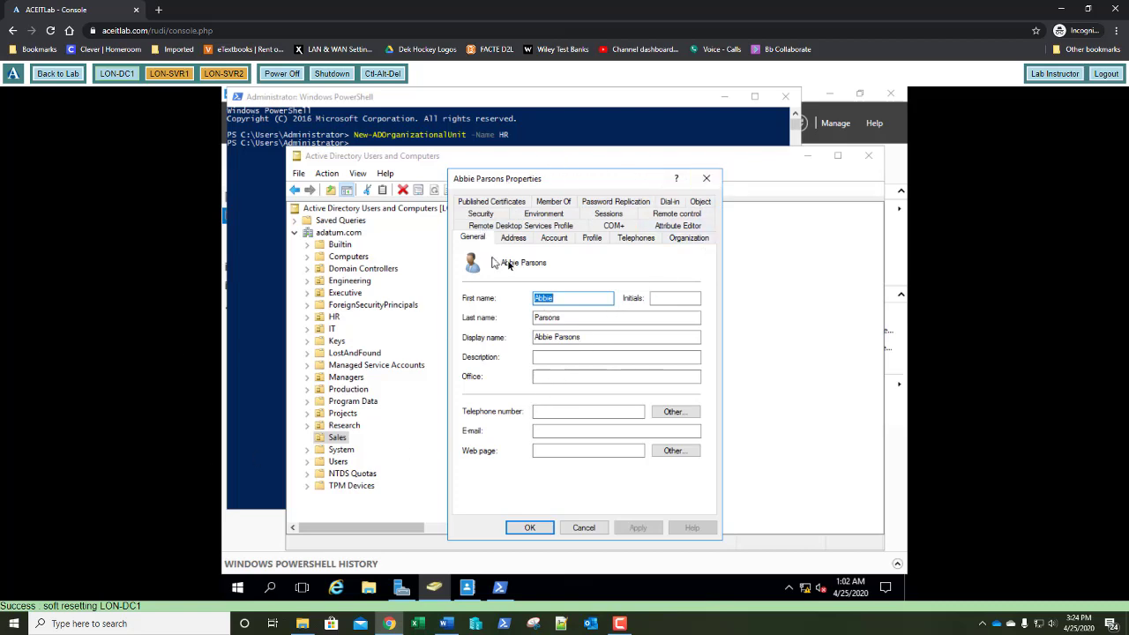
left_click(709, 207)
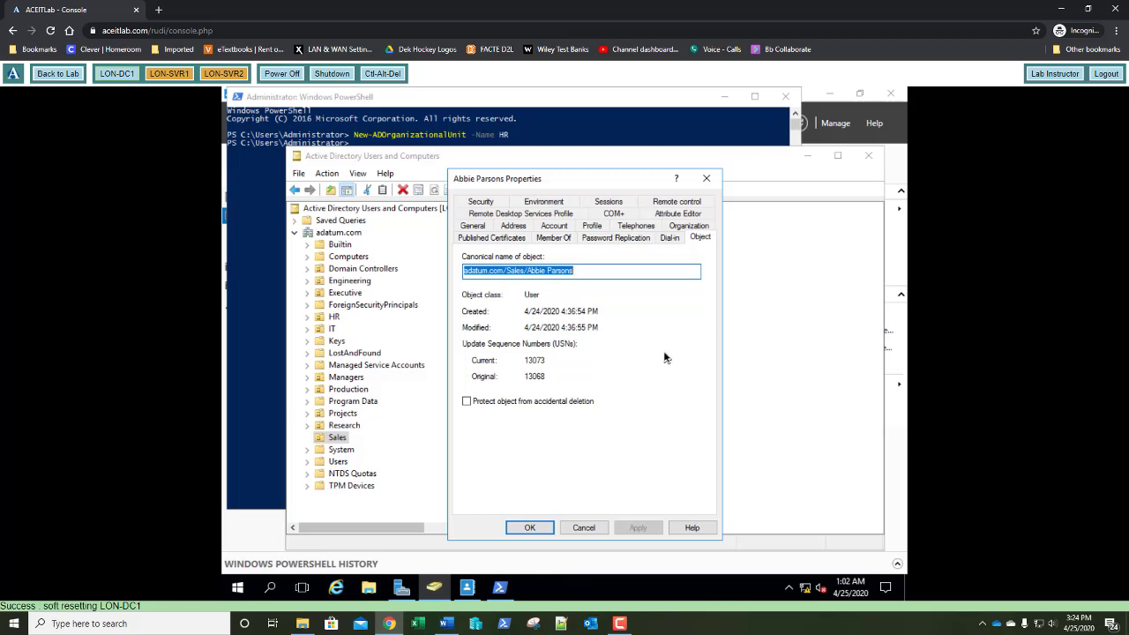
left_click(655, 272)
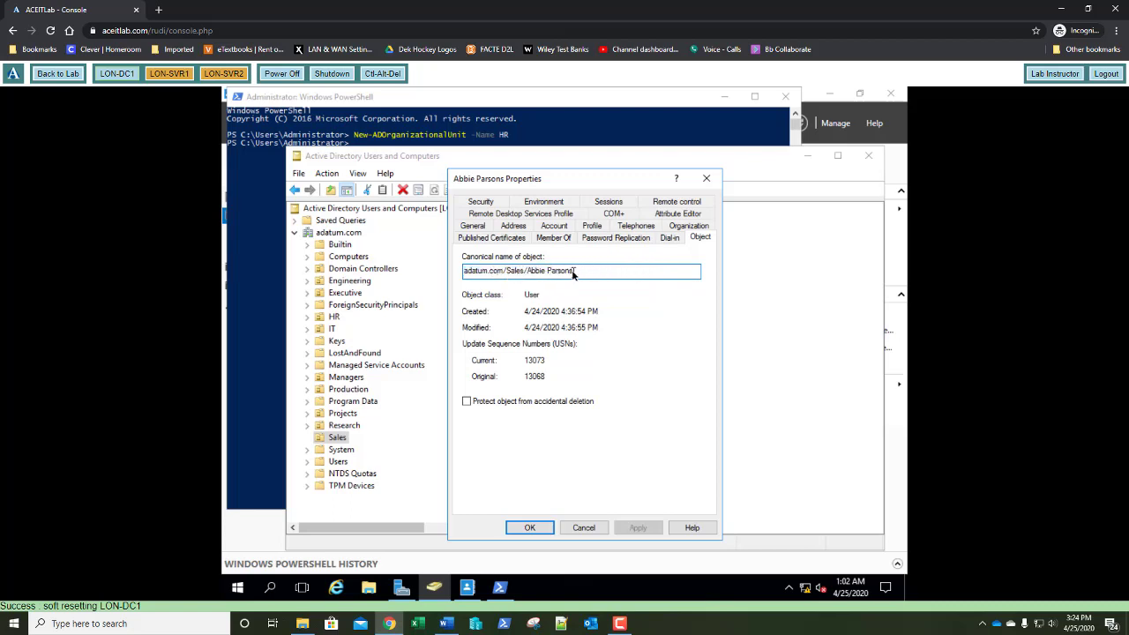
left_click_drag(573, 275, 465, 273)
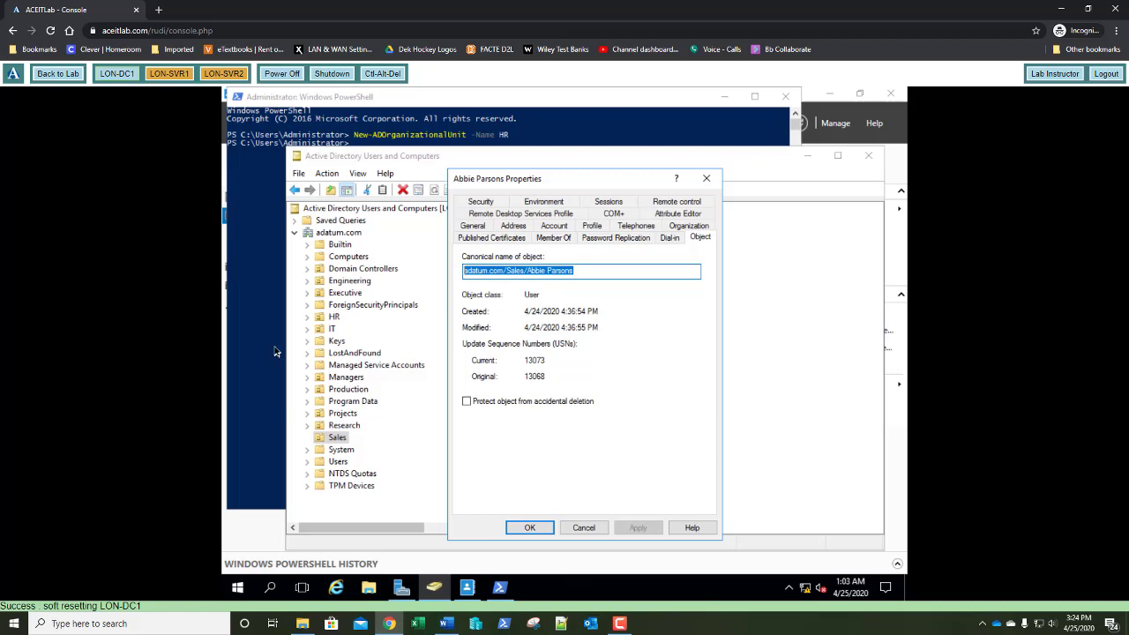
left_click(528, 527)
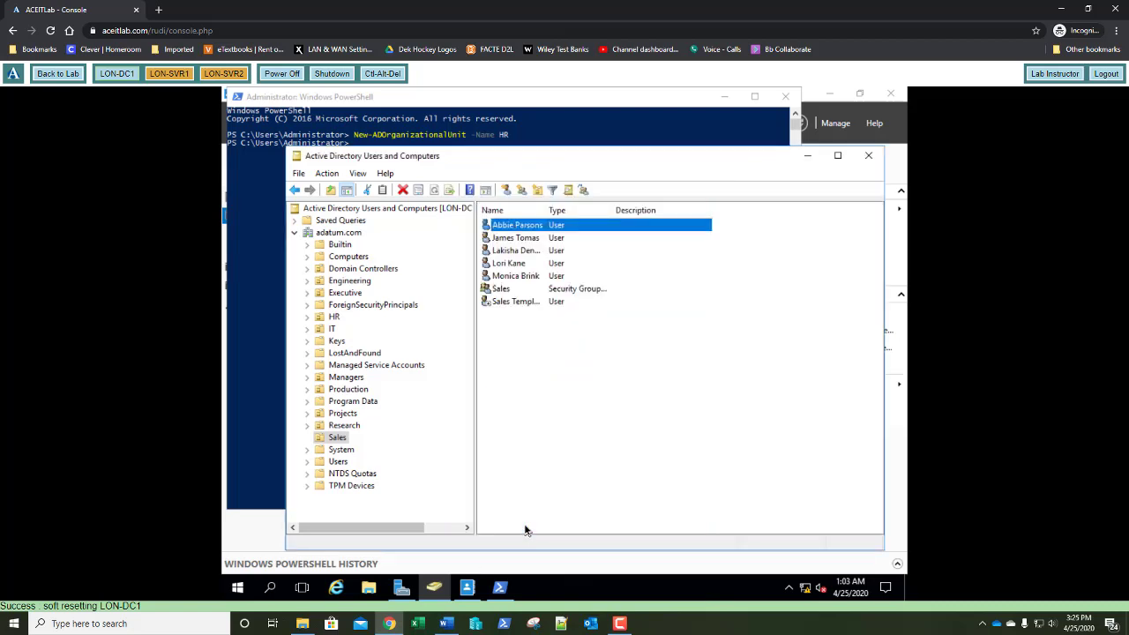
Turn off accidental-deletion protection on the Projects OU's Object tab and apply it.
left_click(342, 415)
right_click(342, 414)
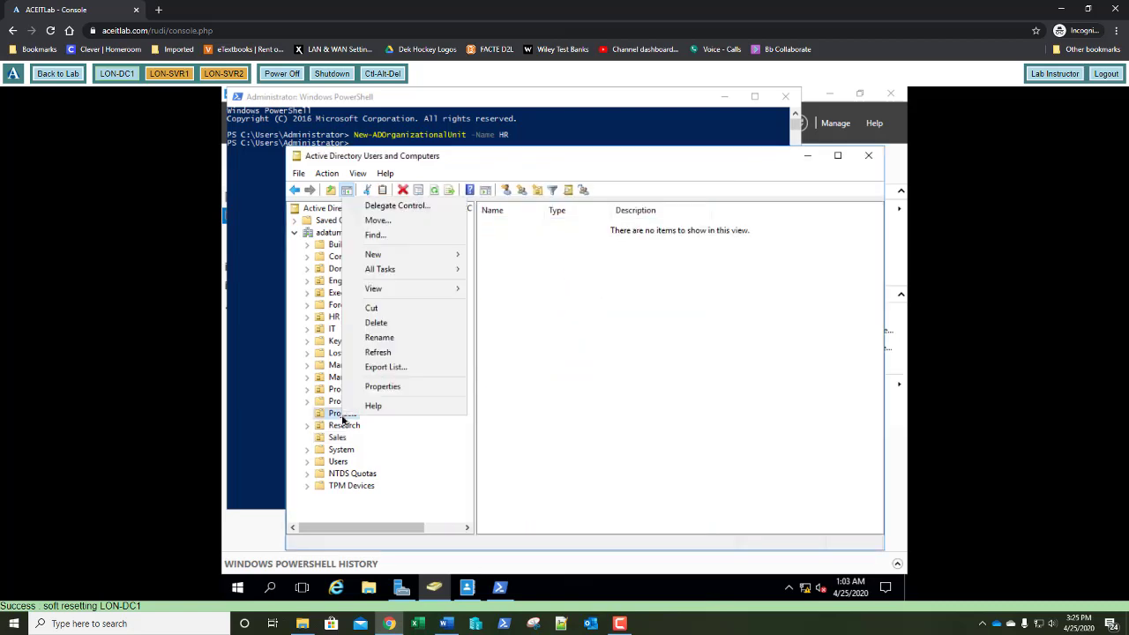
left_click(370, 388)
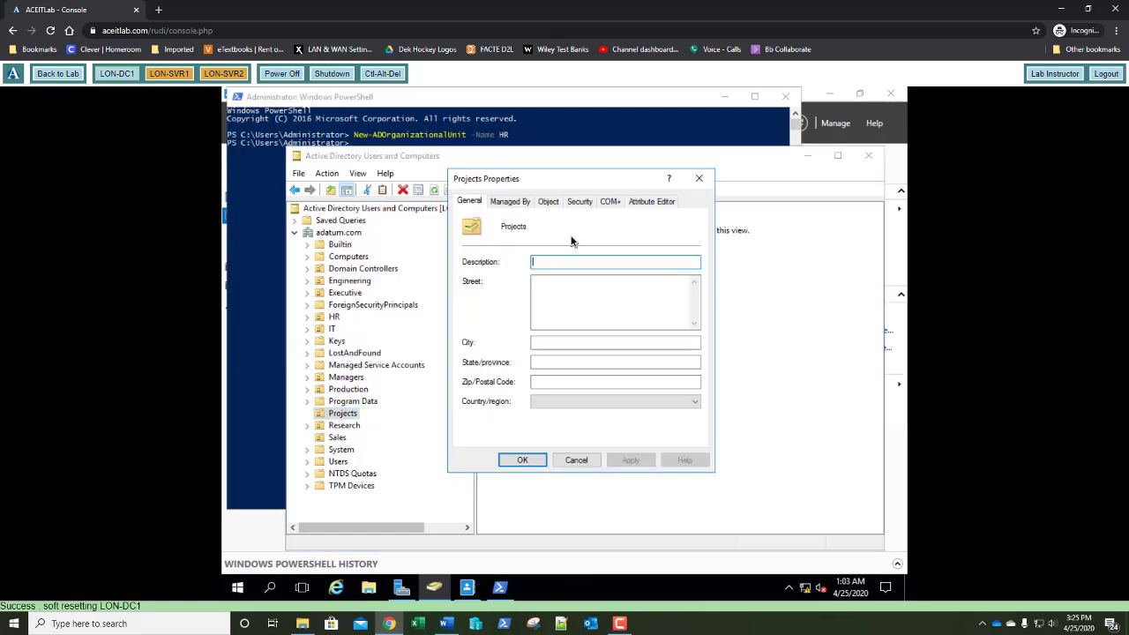
left_click(547, 202)
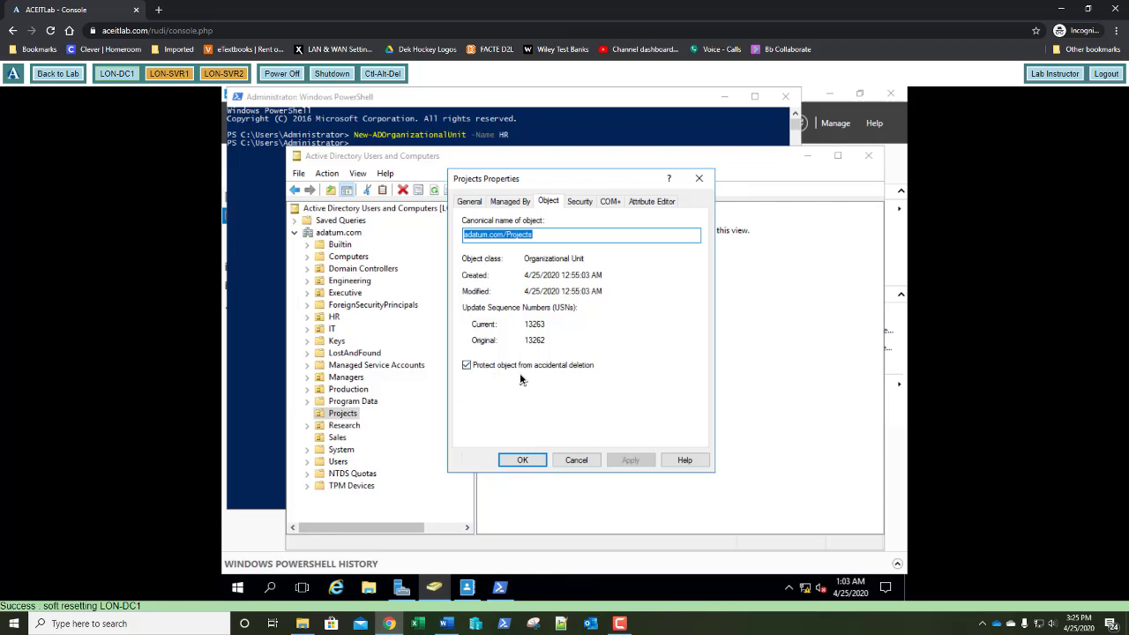
left_click(466, 366)
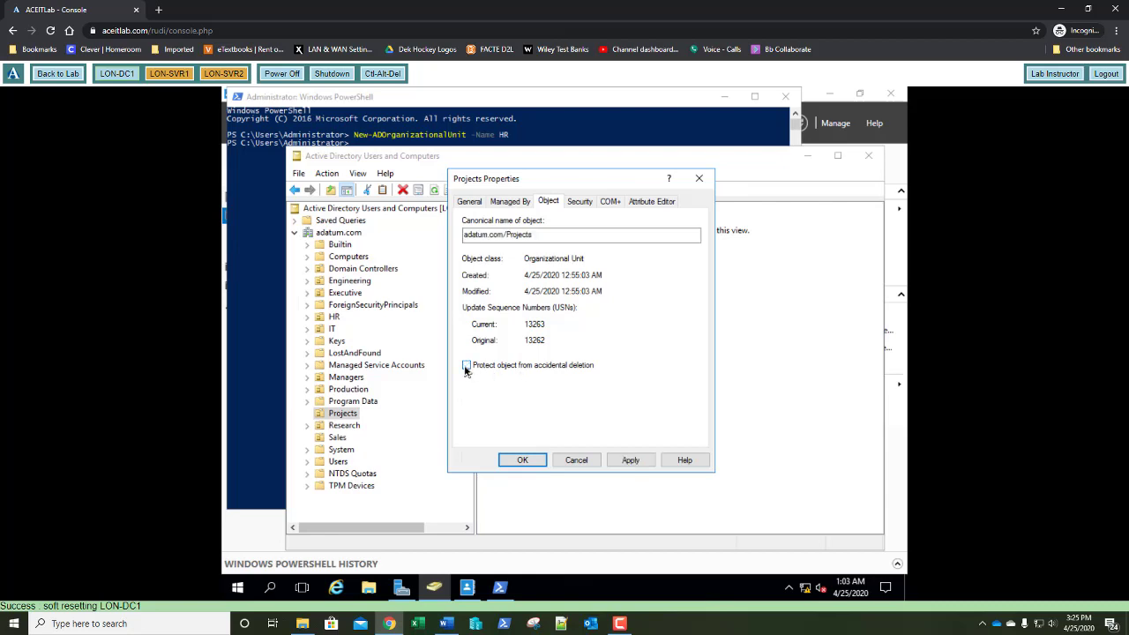
left_click(518, 461)
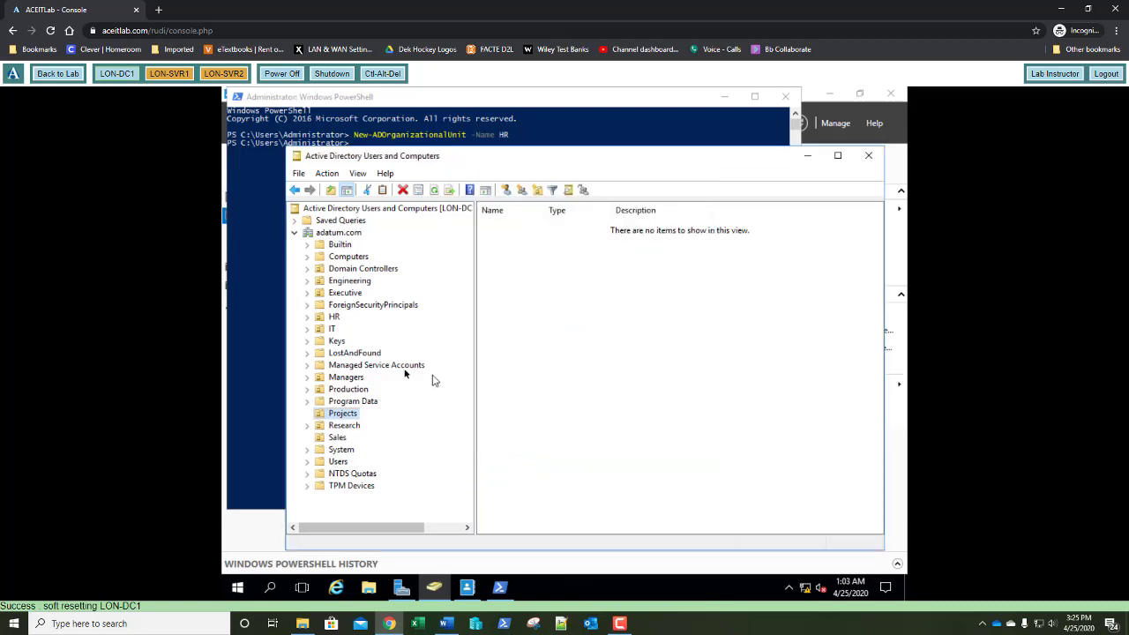
Delete the Projects OU and confirm the deletion.
right_click(356, 414)
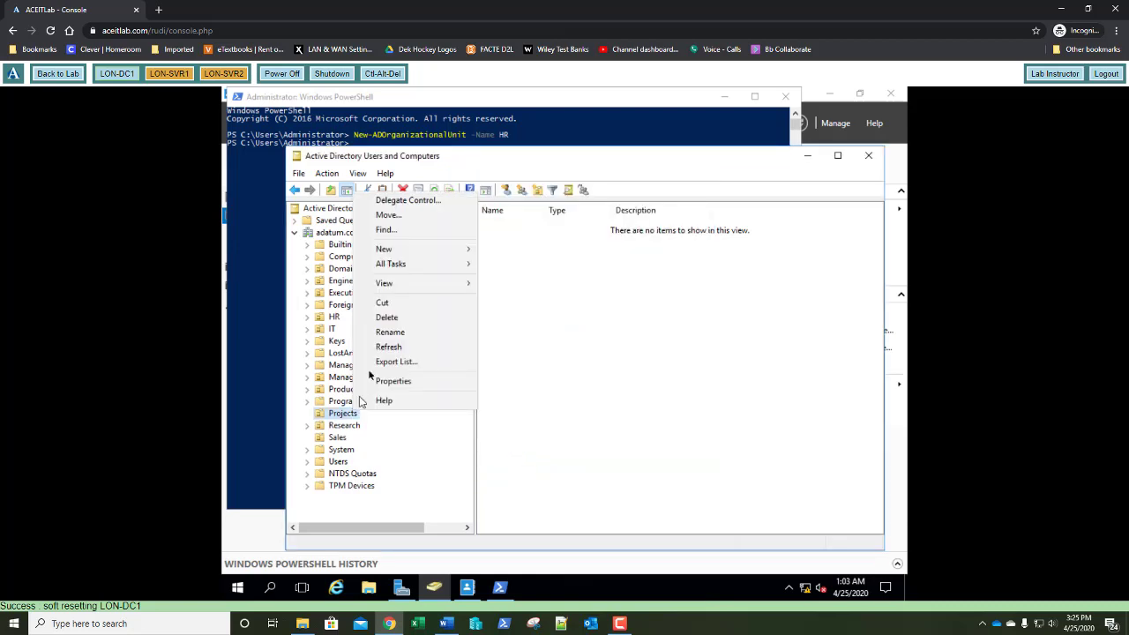
left_click(381, 319)
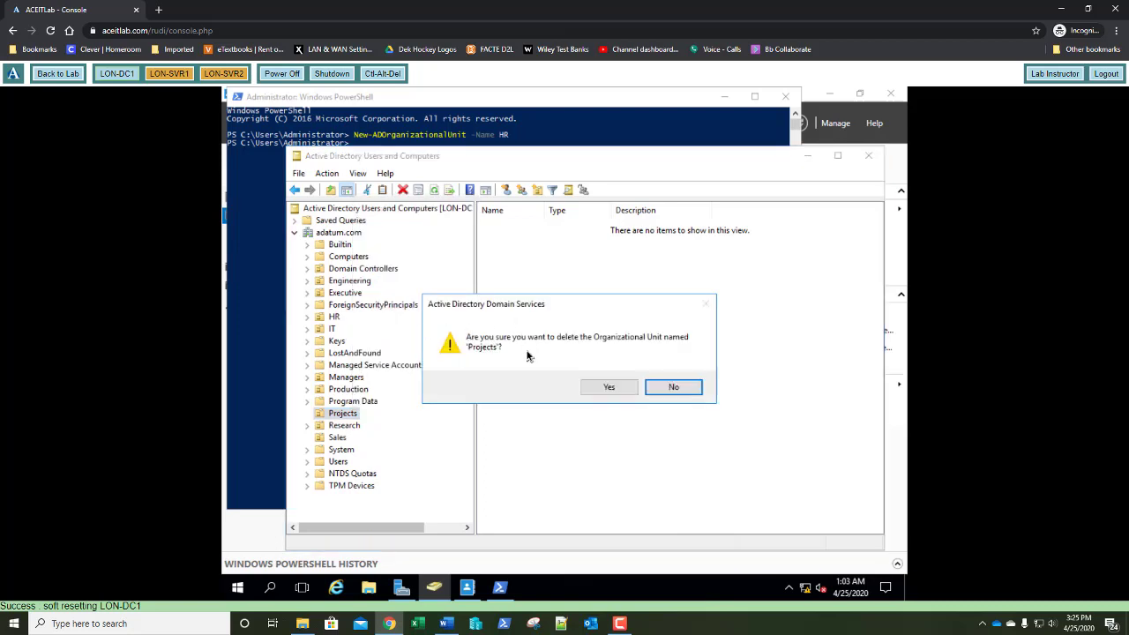
left_click(608, 388)
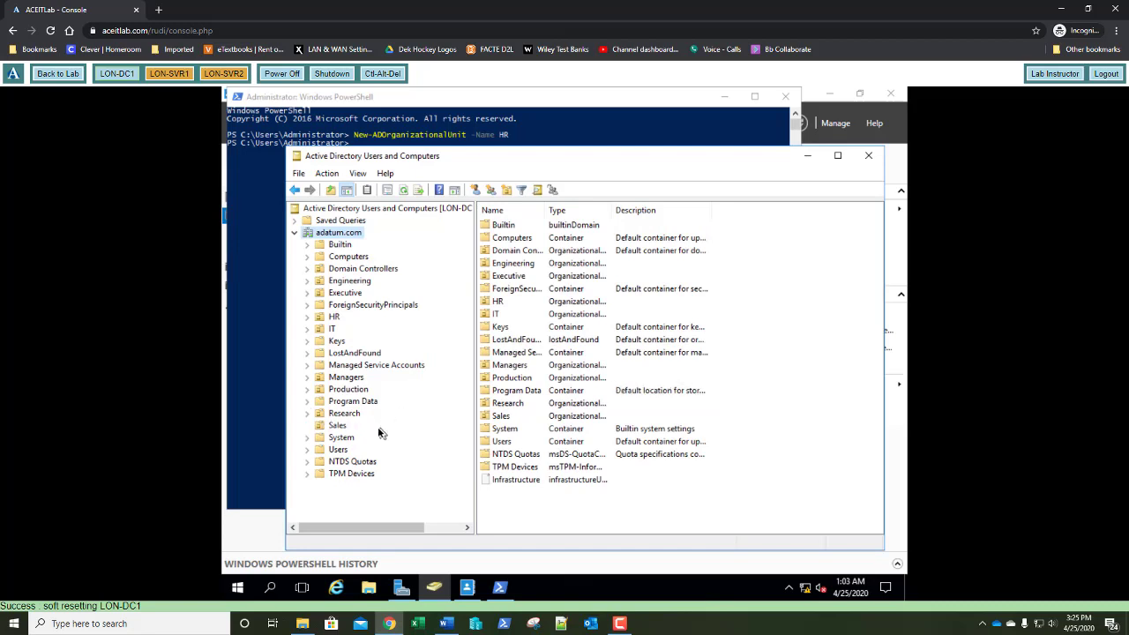
Move the first Sales user account to the HR OU and view HR to confirm it arrived.
left_click(337, 425)
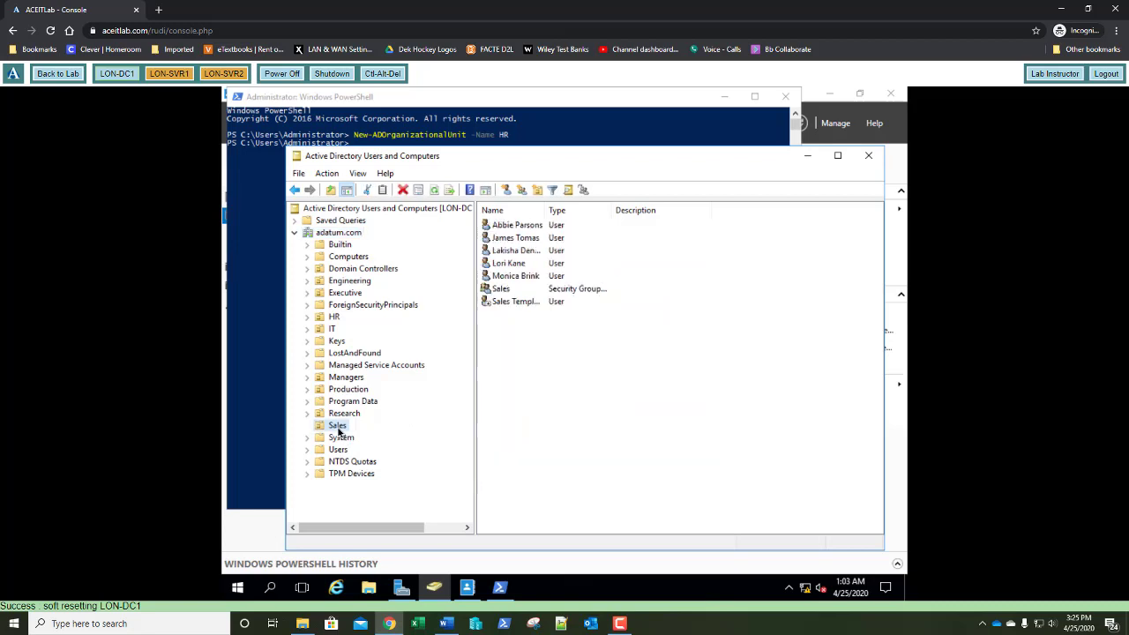
right_click(516, 228)
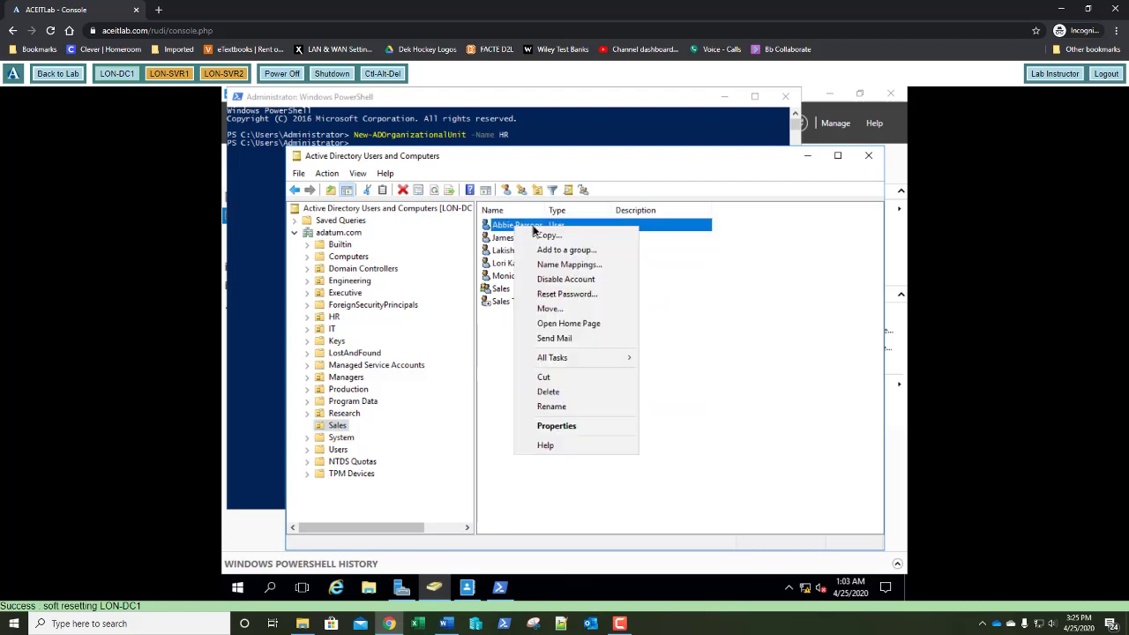
left_click(551, 310)
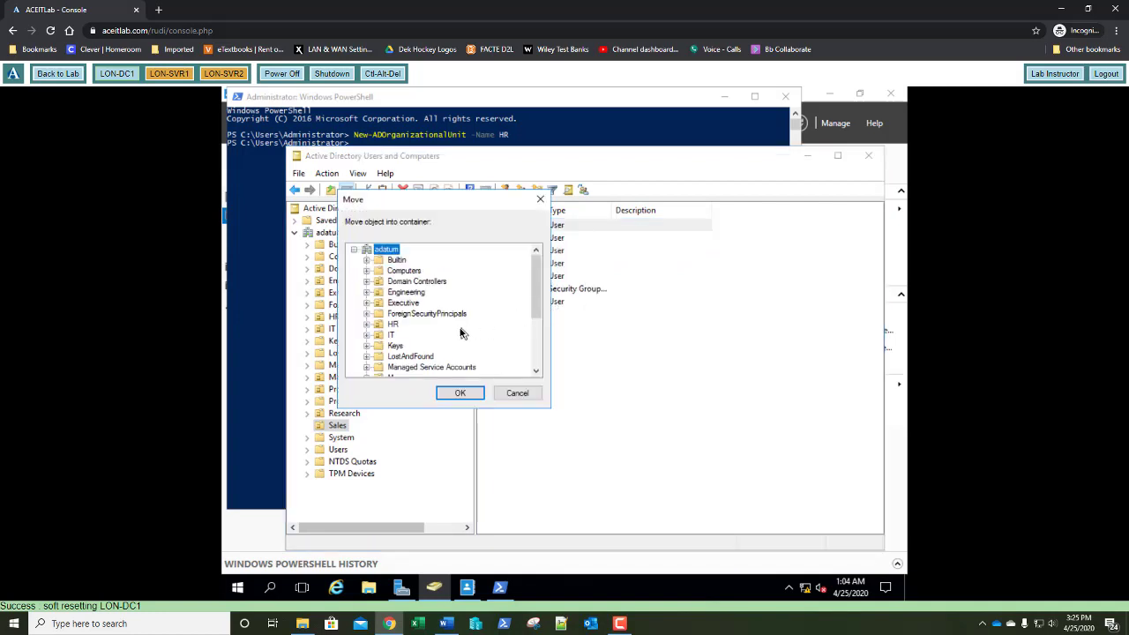
left_click(393, 324)
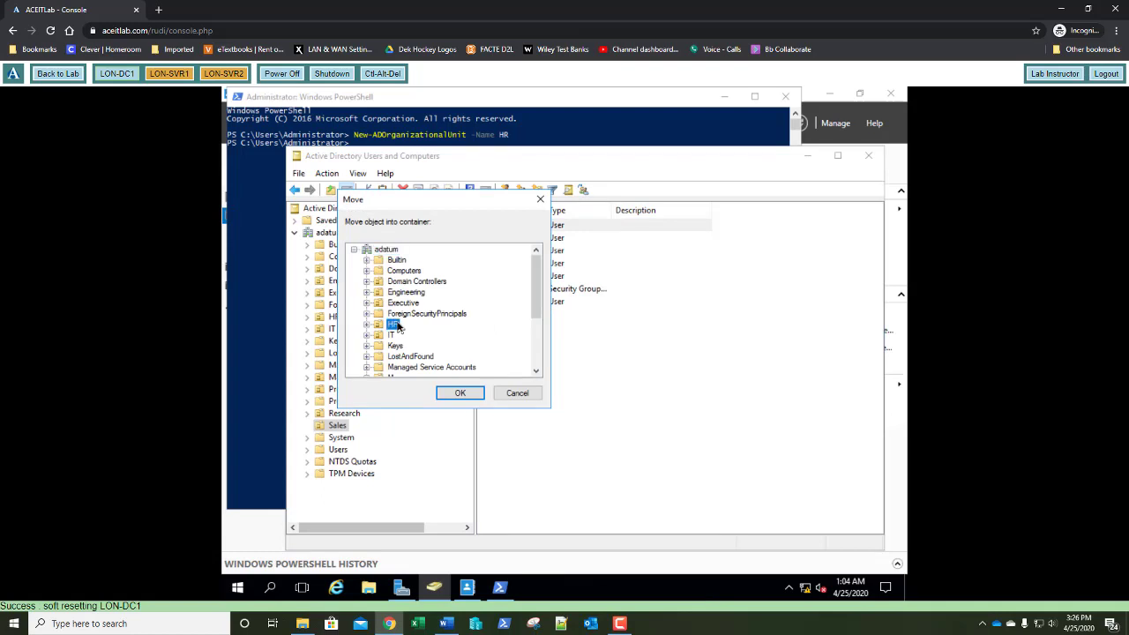
left_click(455, 394)
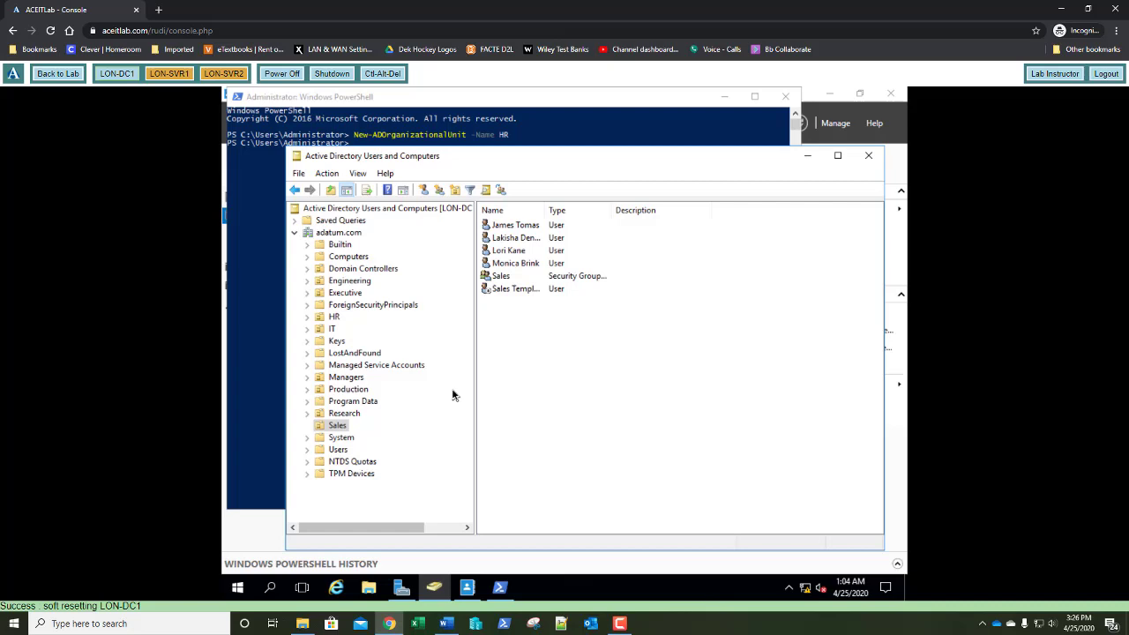
left_click(333, 318)
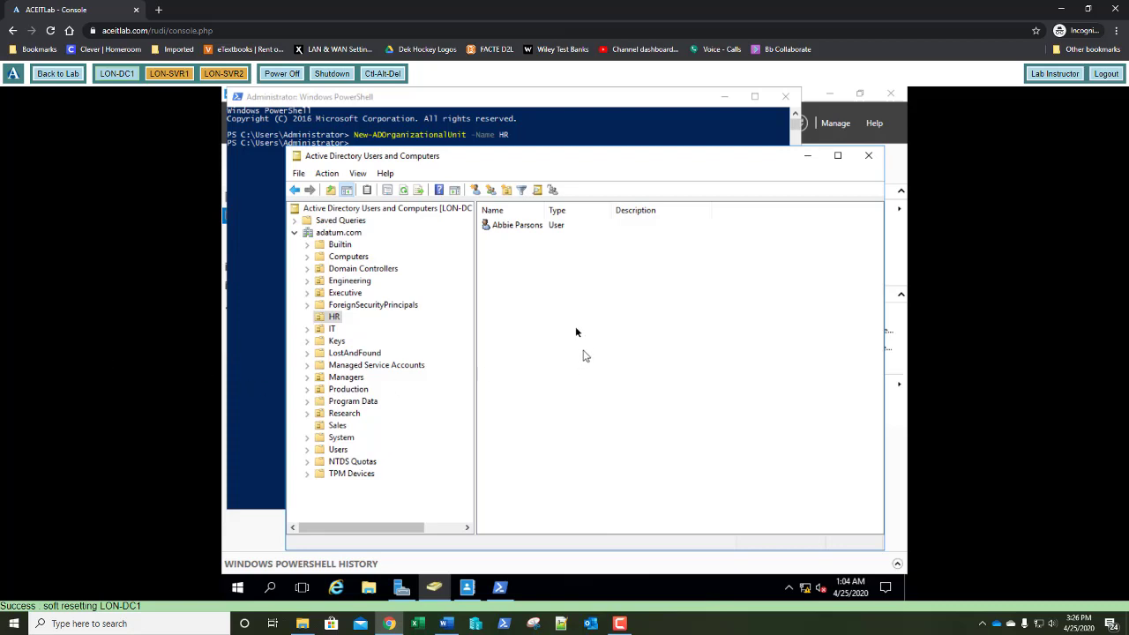
Move the user account from HR back into the Sales OU.
right_click(513, 227)
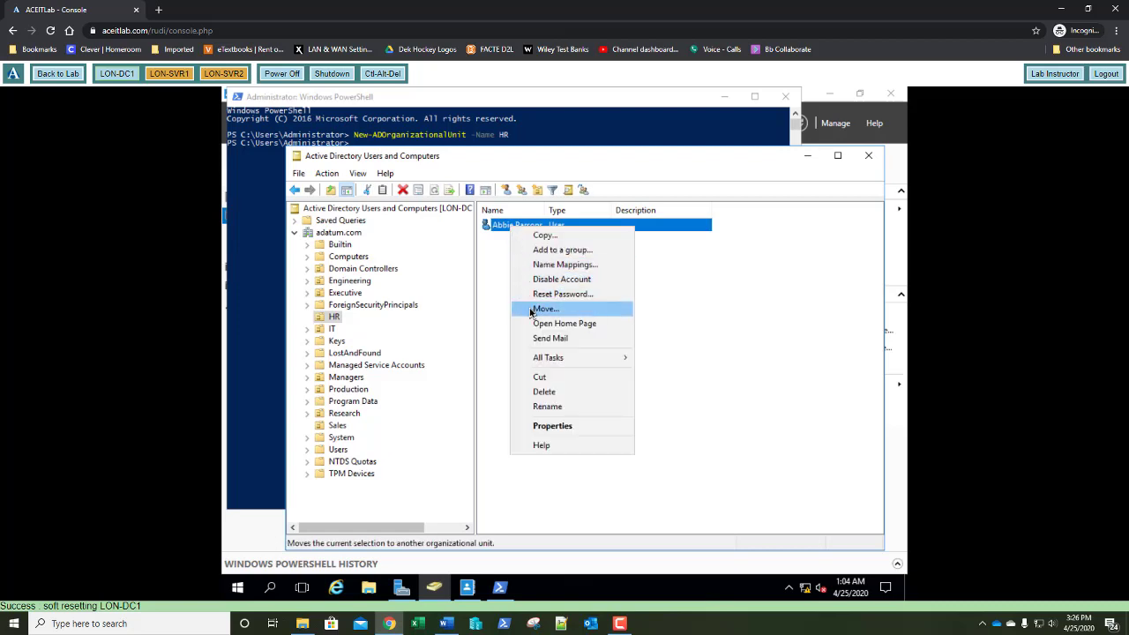
left_click(532, 310)
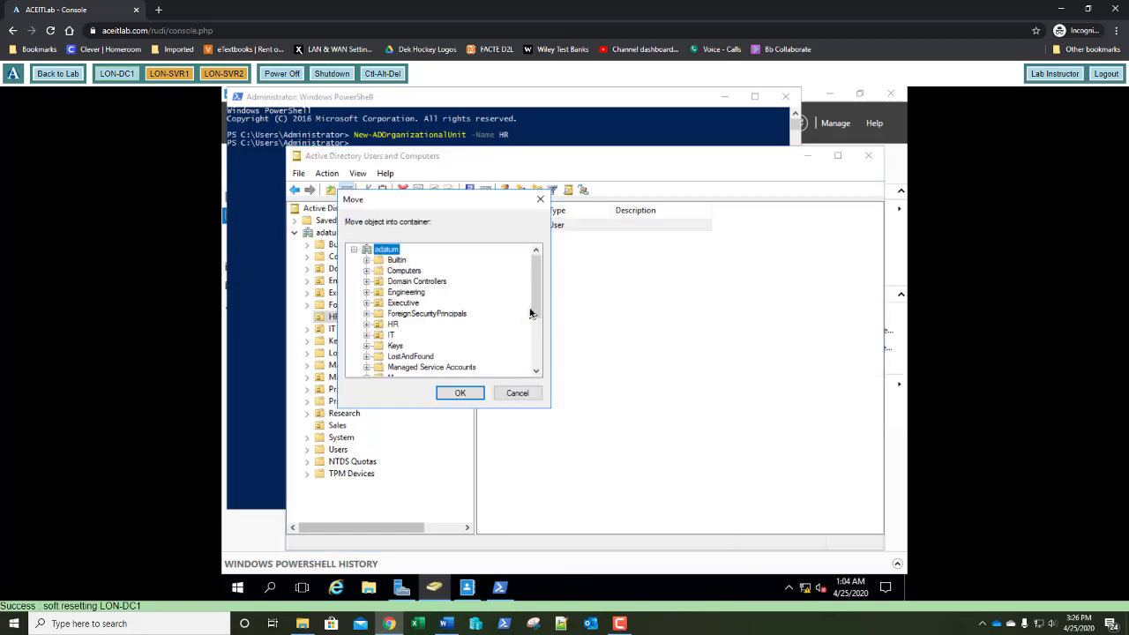
left_click_drag(533, 286, 529, 333)
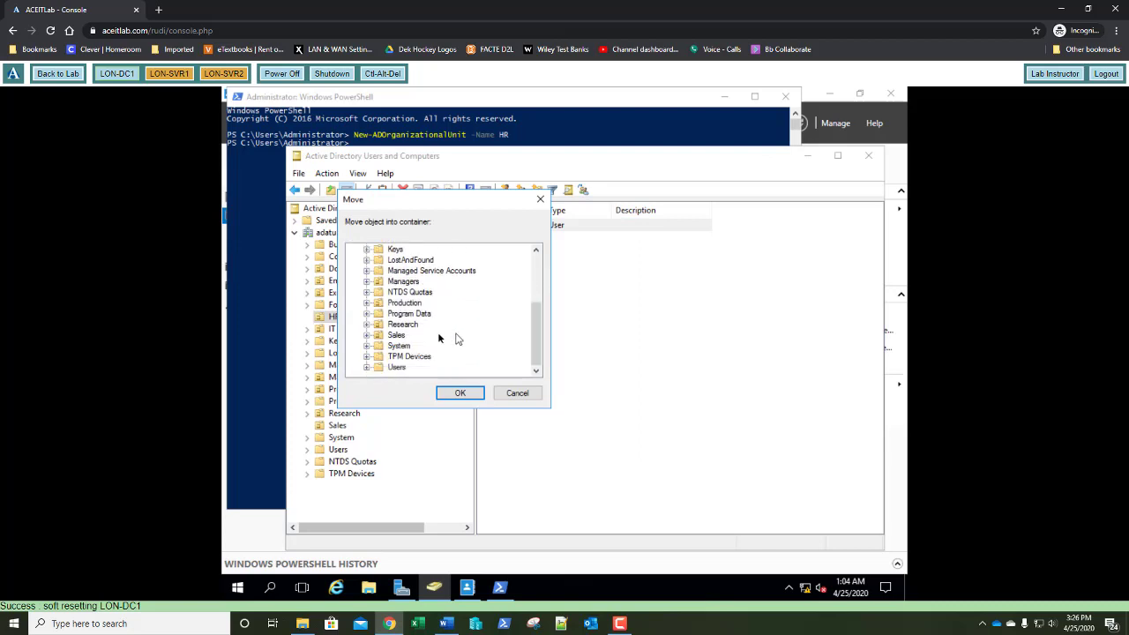
left_click(396, 336)
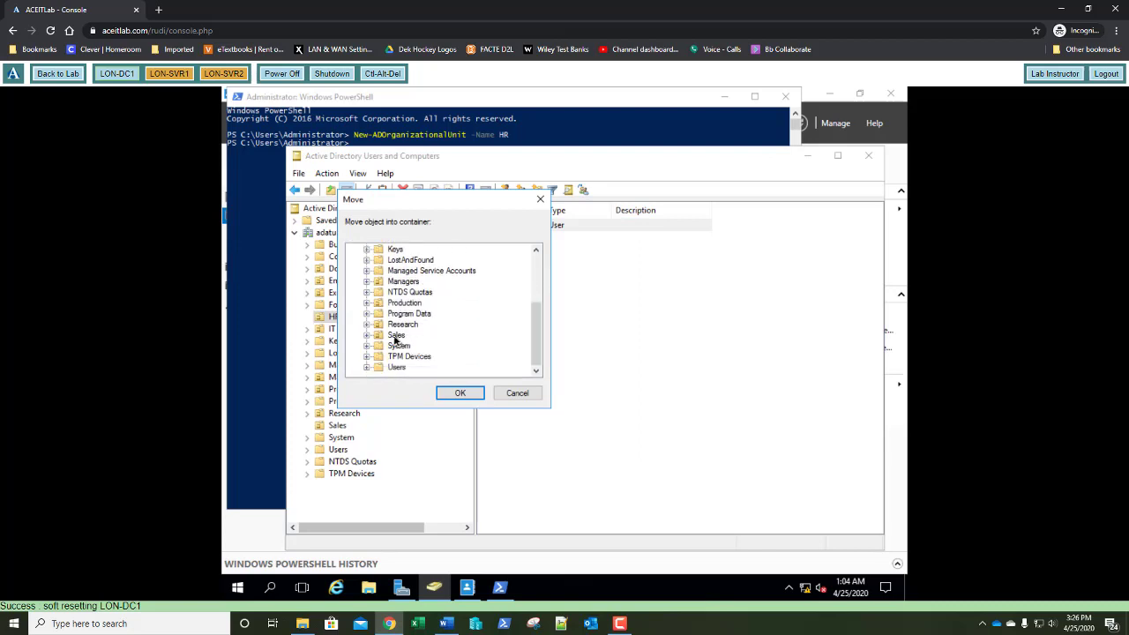
left_click(455, 394)
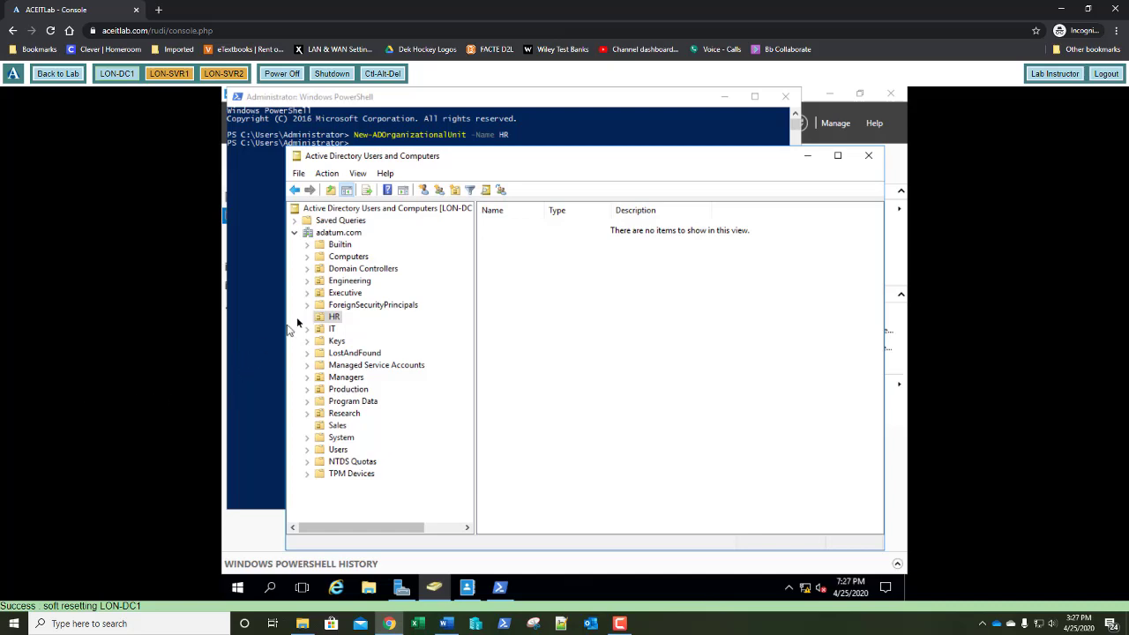
Add a new group named HR Printing under HR with Domain local scope and Security type.
left_click(332, 318)
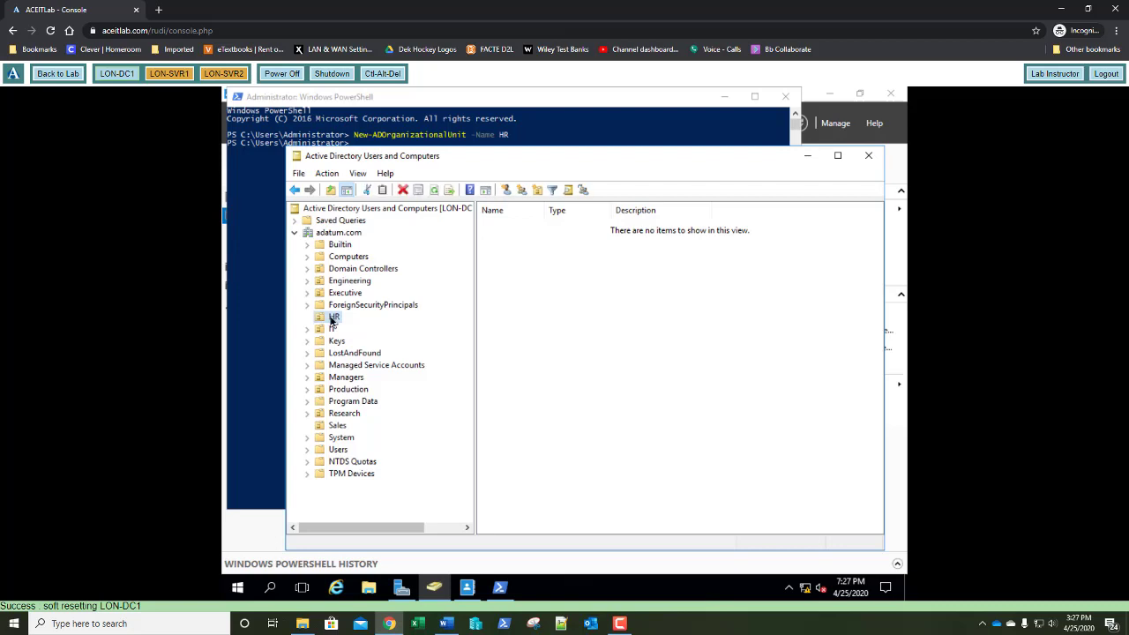
right_click(332, 319)
mouse_move(438, 375)
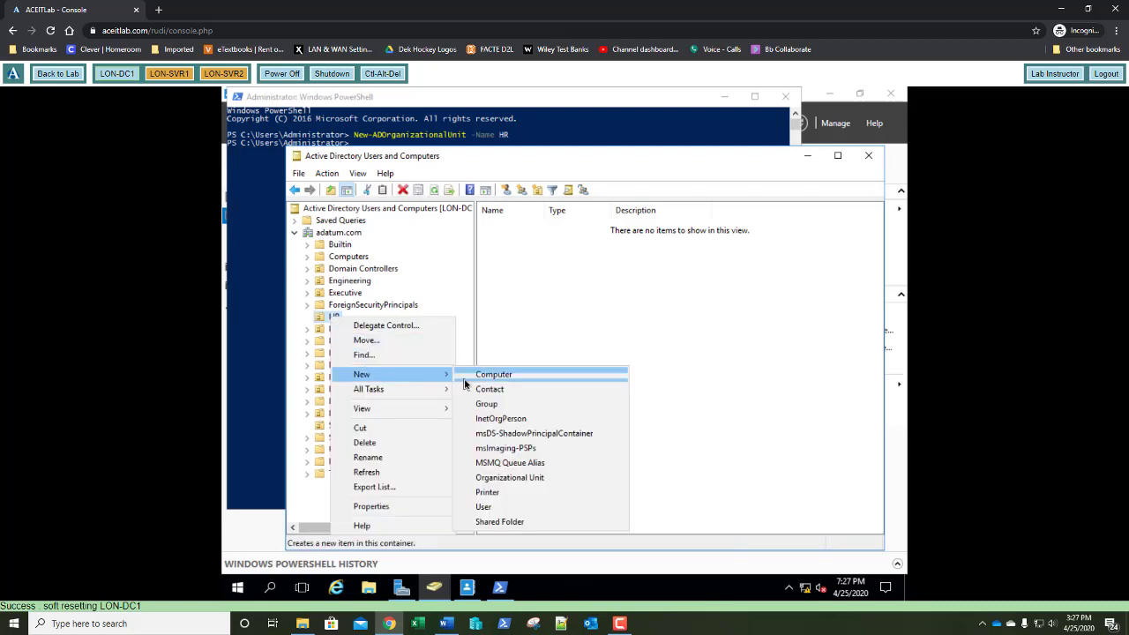
left_click(473, 403)
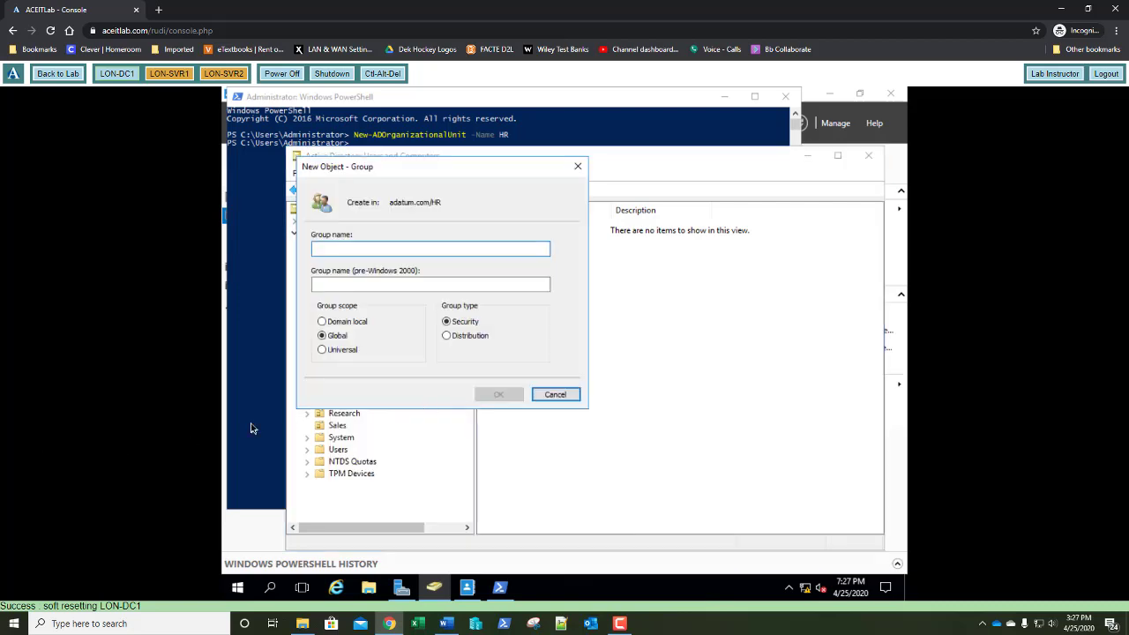
left_click(389, 248)
type("Printn")
type("g")
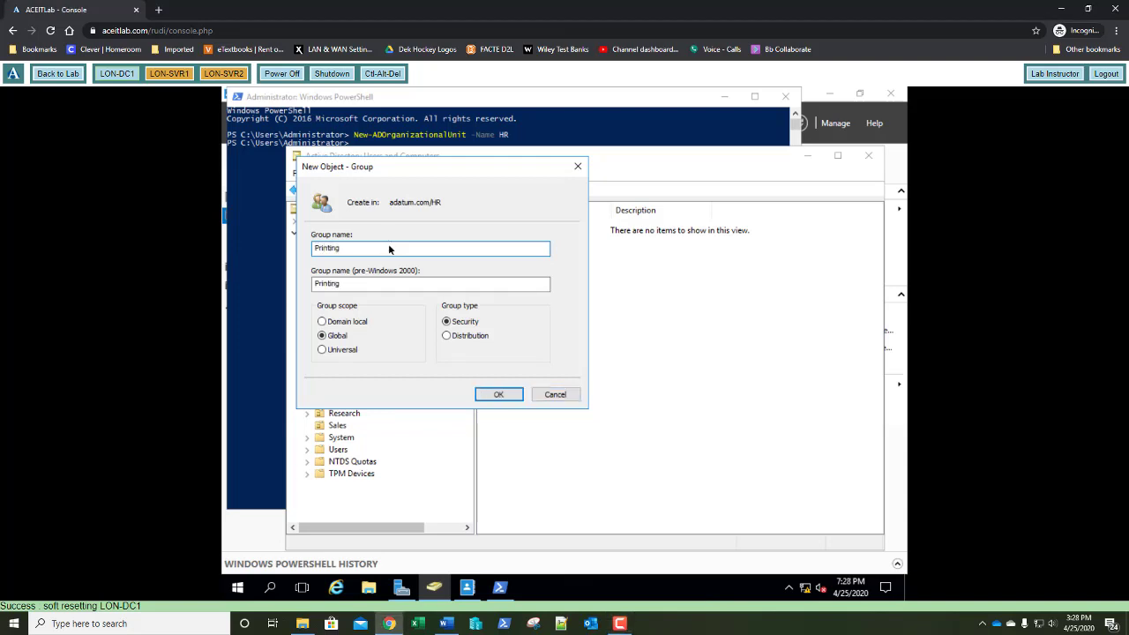
type("HR")
left_click(322, 322)
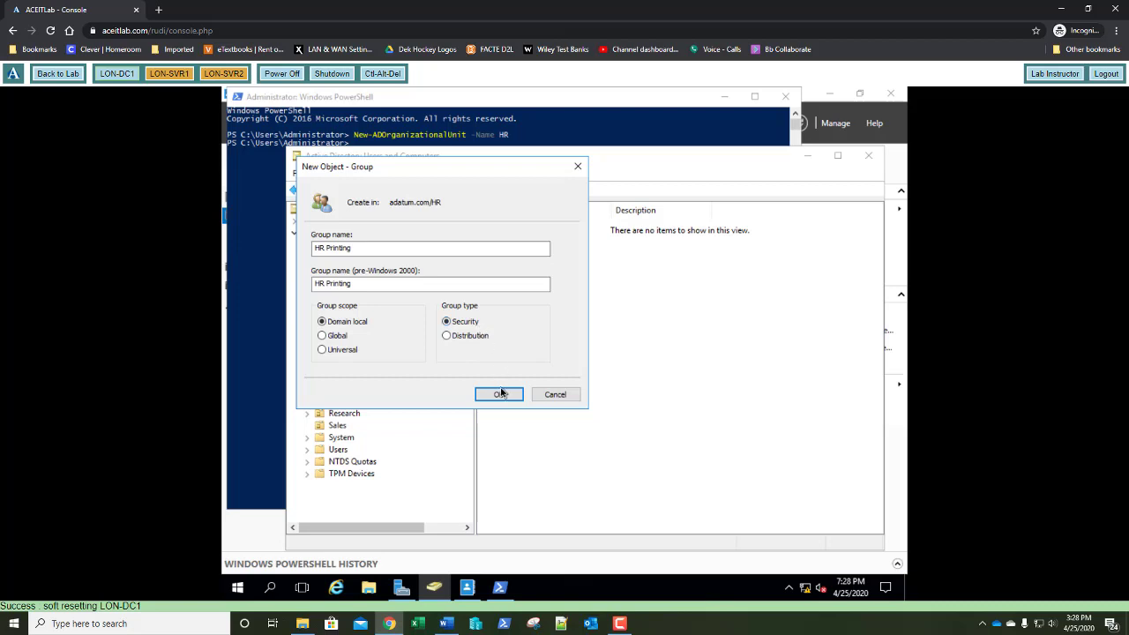
left_click(500, 394)
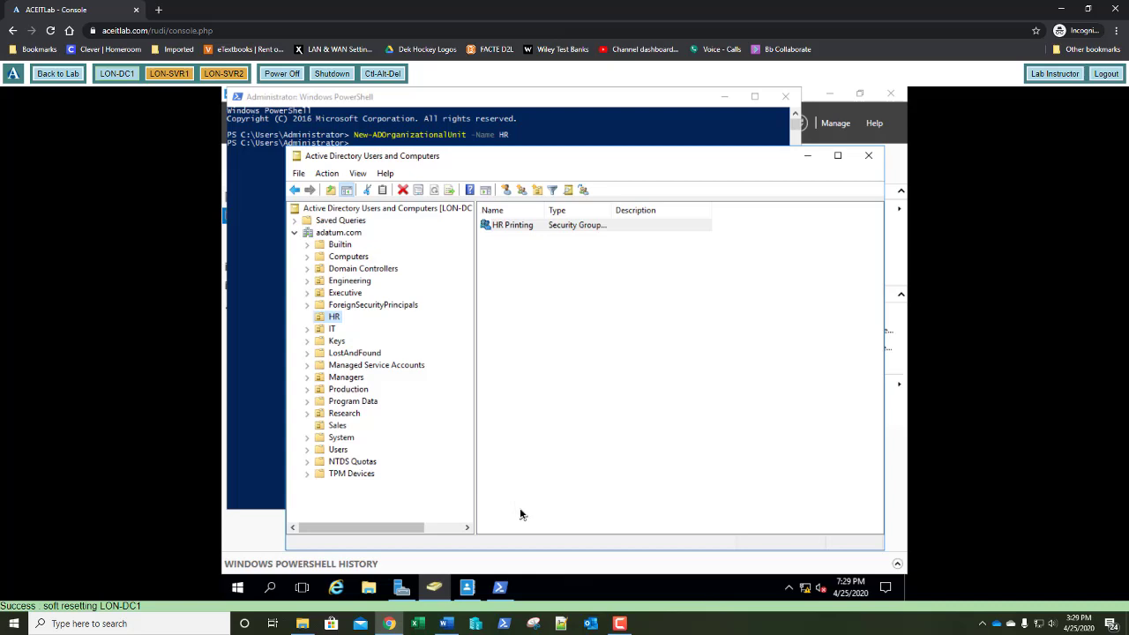
Refresh the adatum (local) list in Administrative Center with F5 and select the new HR OU.
left_click(466, 596)
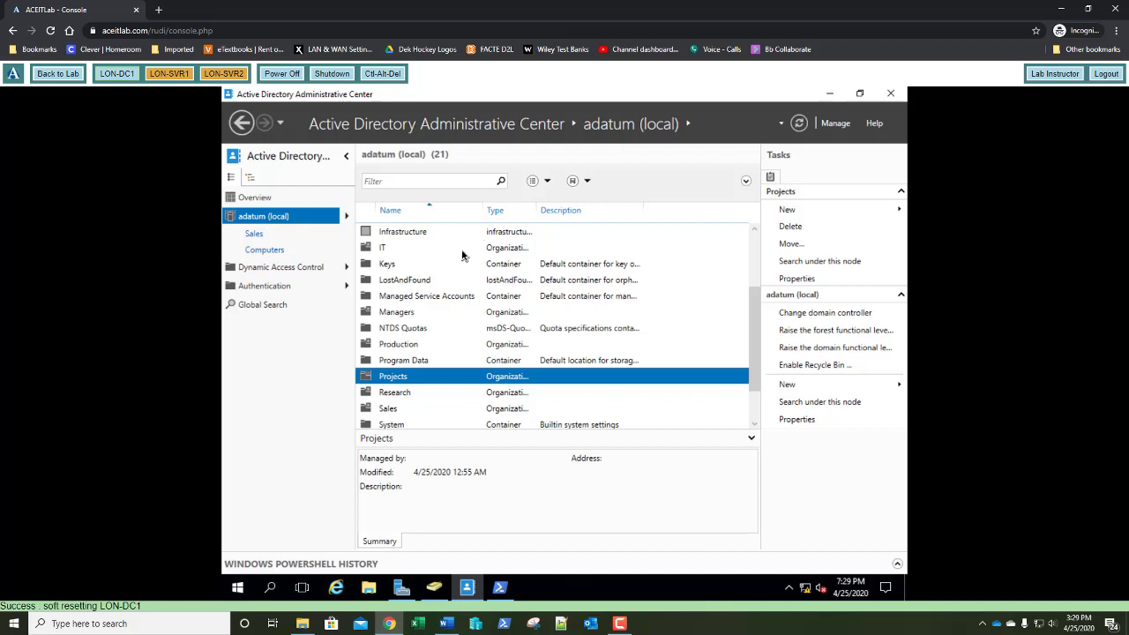
scroll(461, 269, "down", 1)
scroll(457, 277, "up", 2)
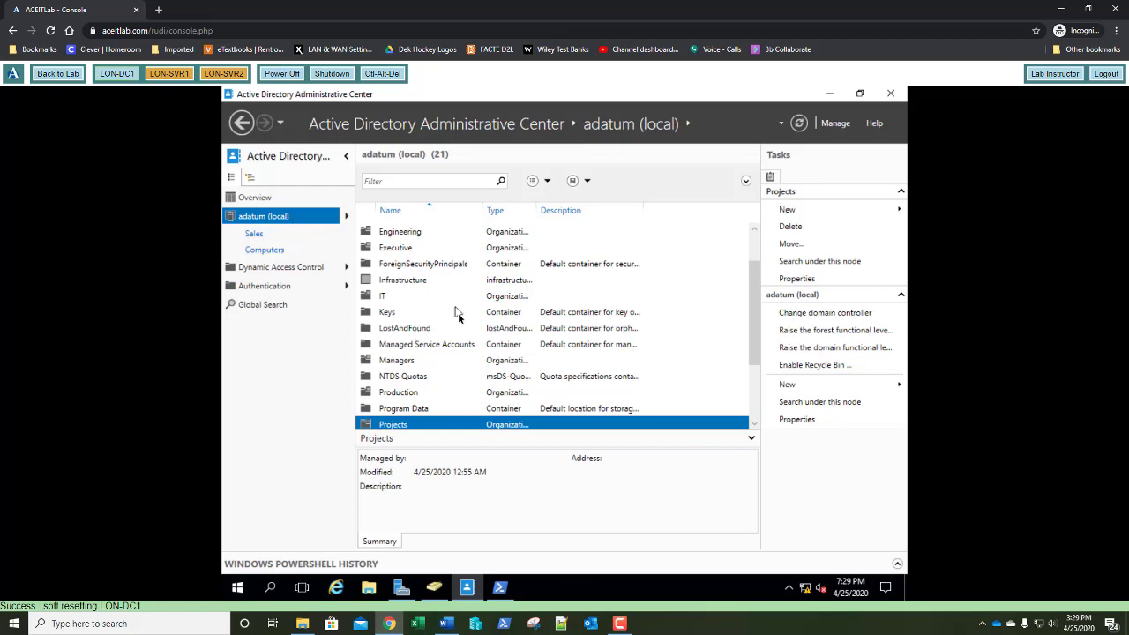
scroll(461, 322, "down", 2)
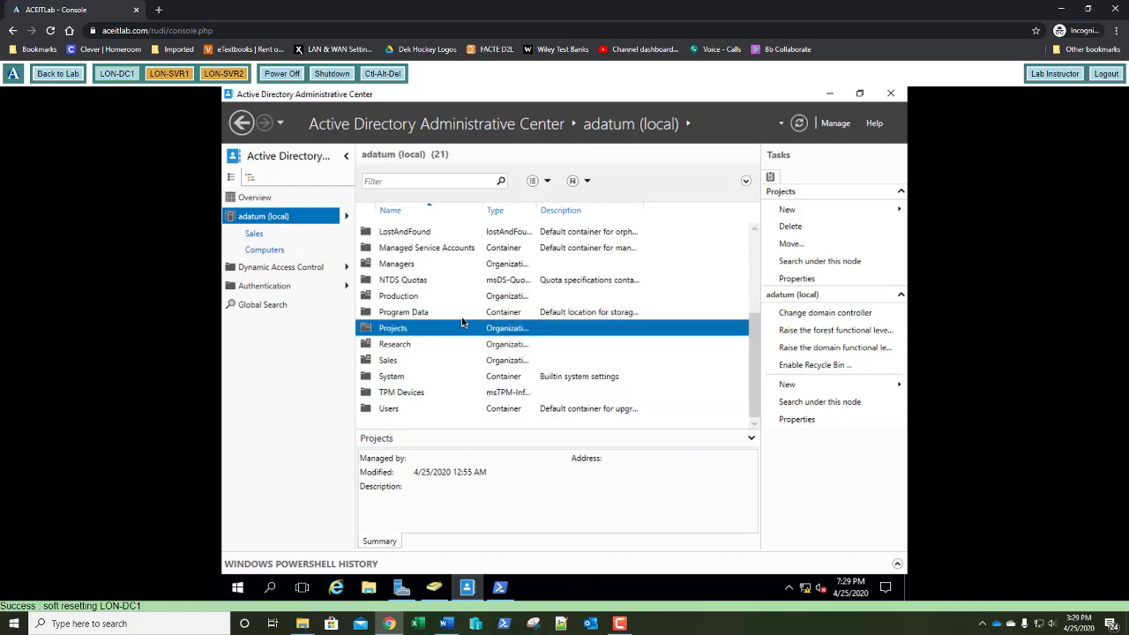
scroll(461, 323, "up", 3)
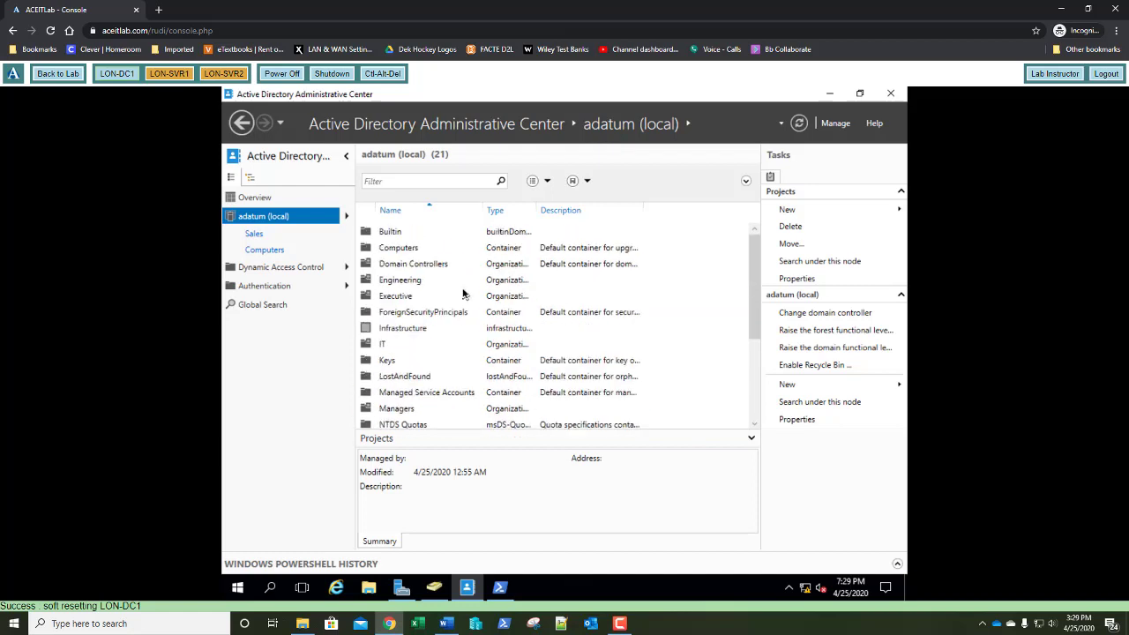
key("F5")
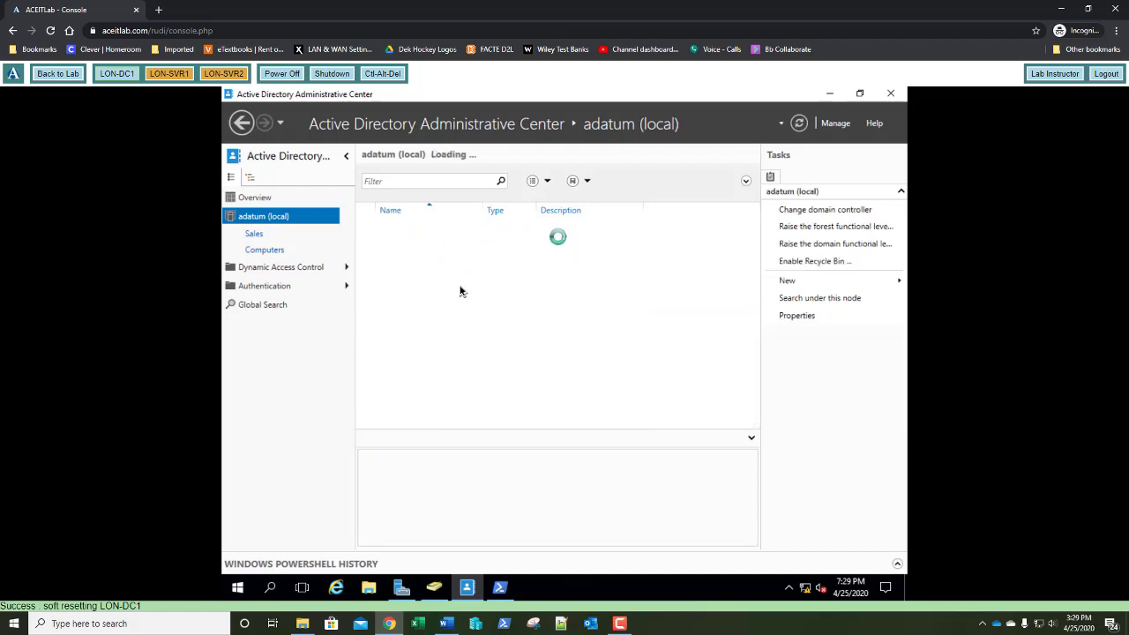
left_click(405, 328)
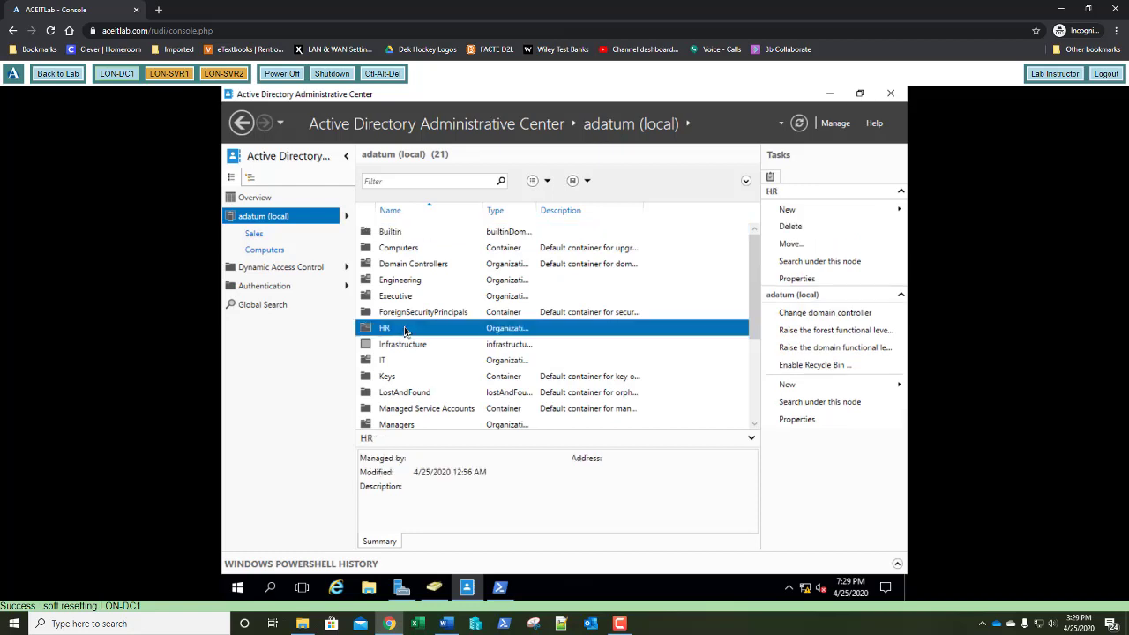
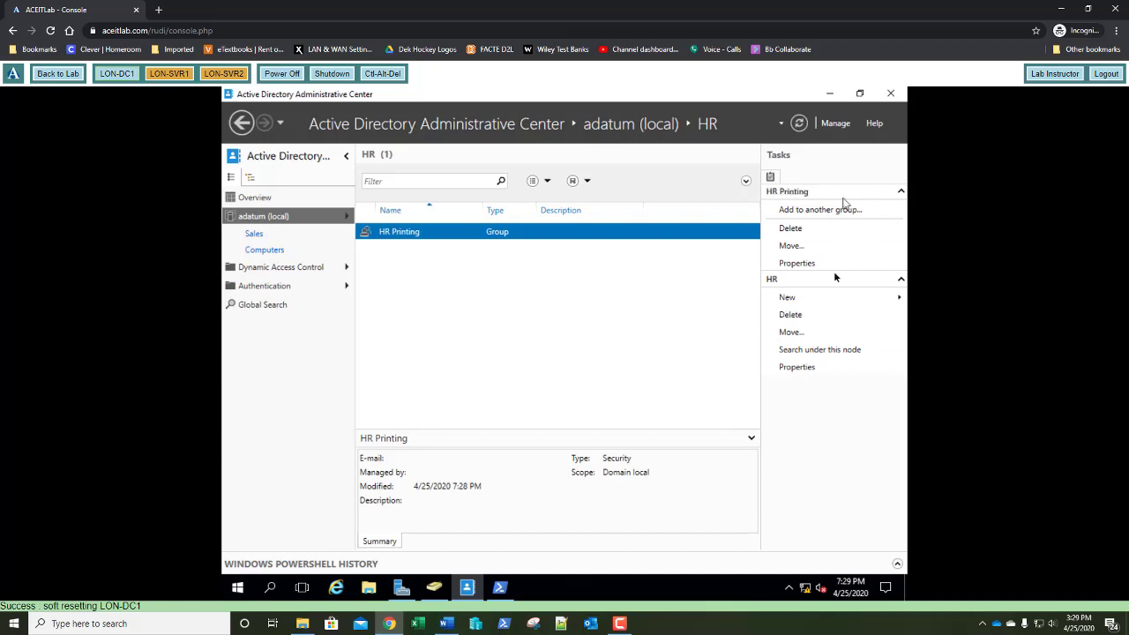
Create a new group 'Backup Managers' in HR with Domain local scope.
left_click(804, 281)
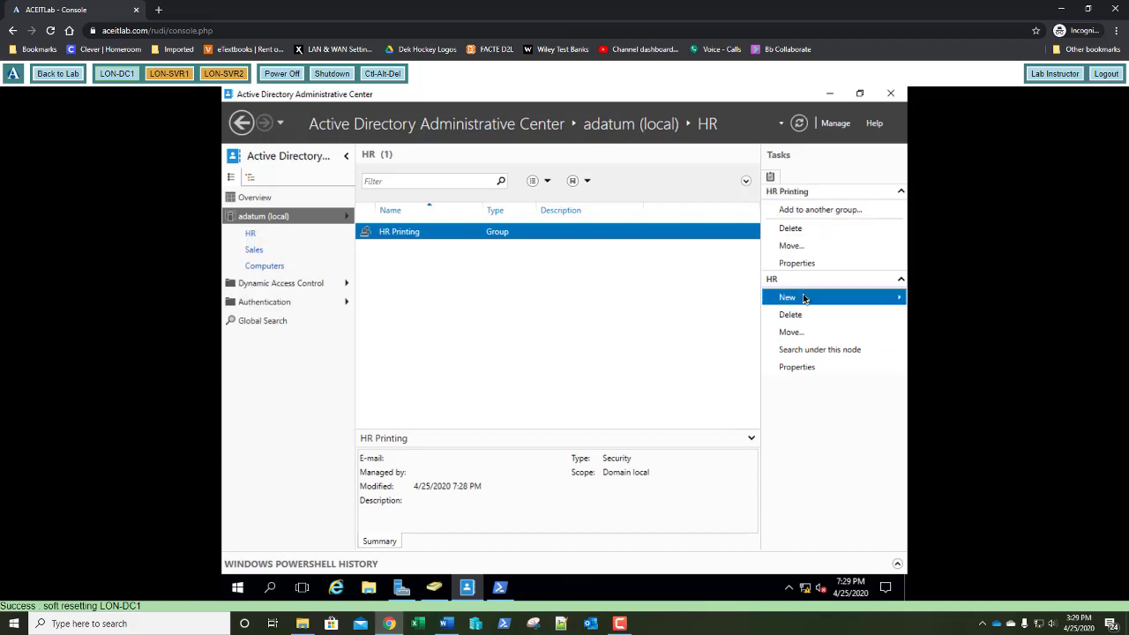
left_click(804, 298)
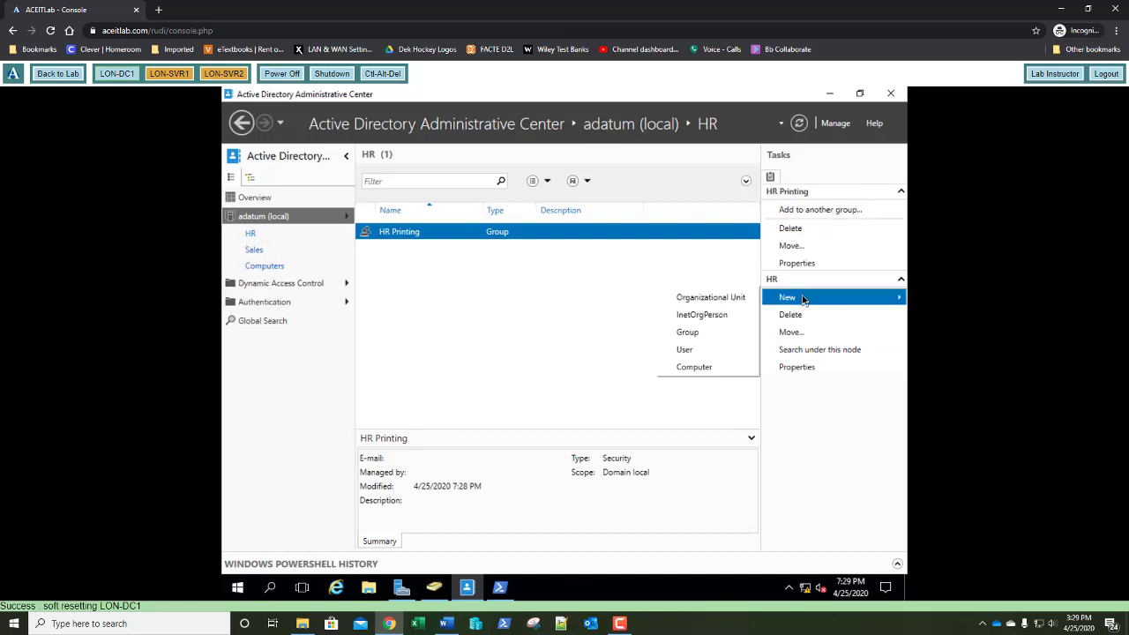
left_click(723, 333)
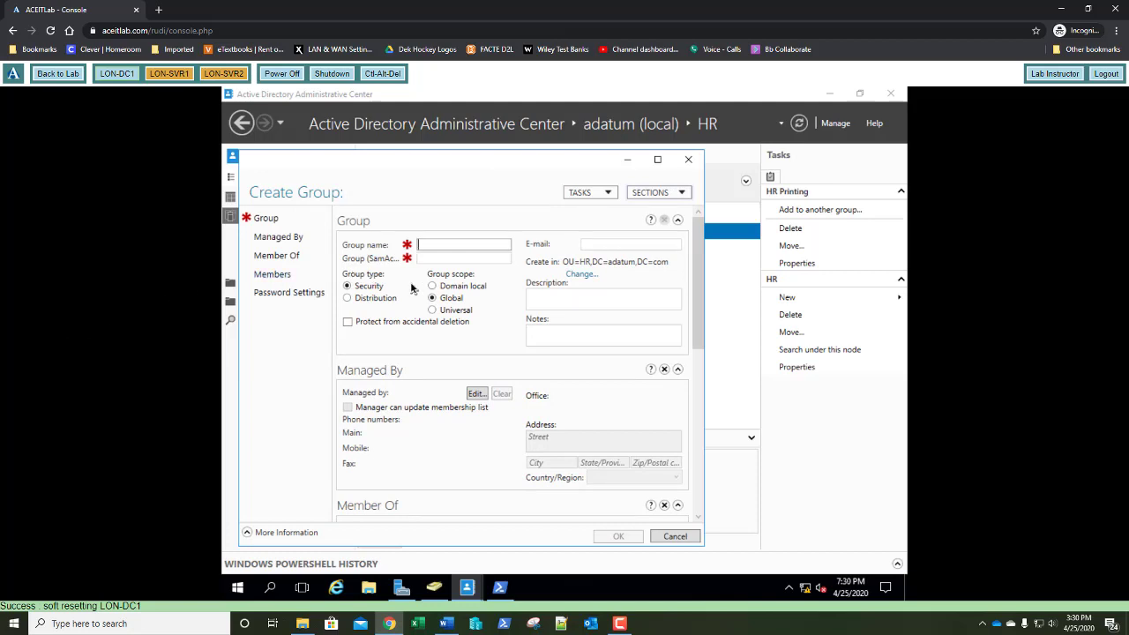
type("Back")
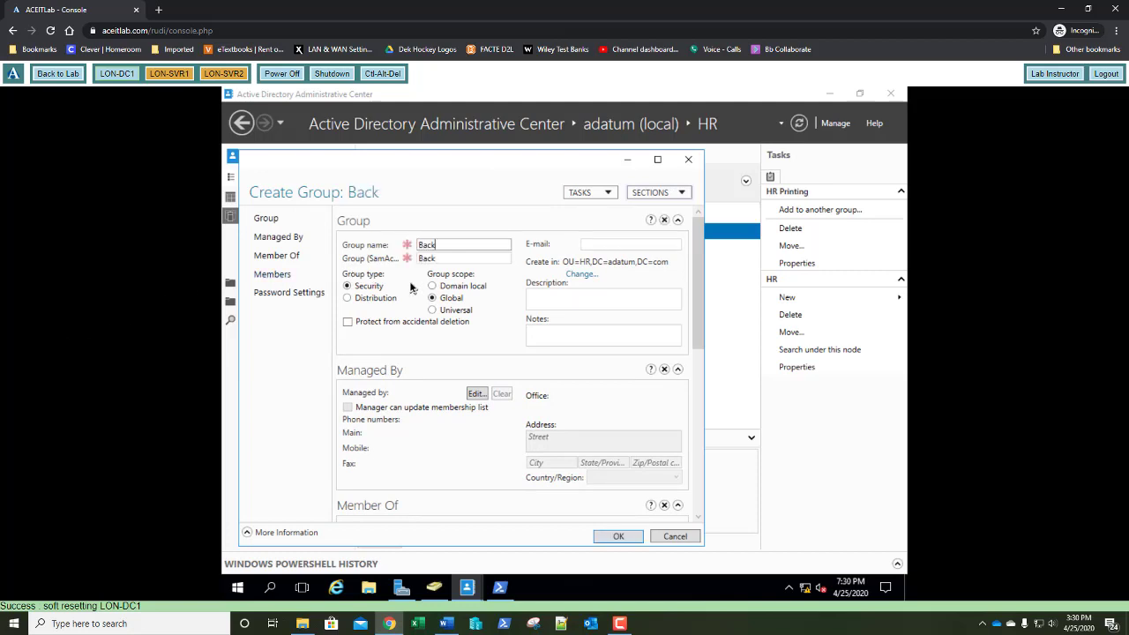
type("up Managers")
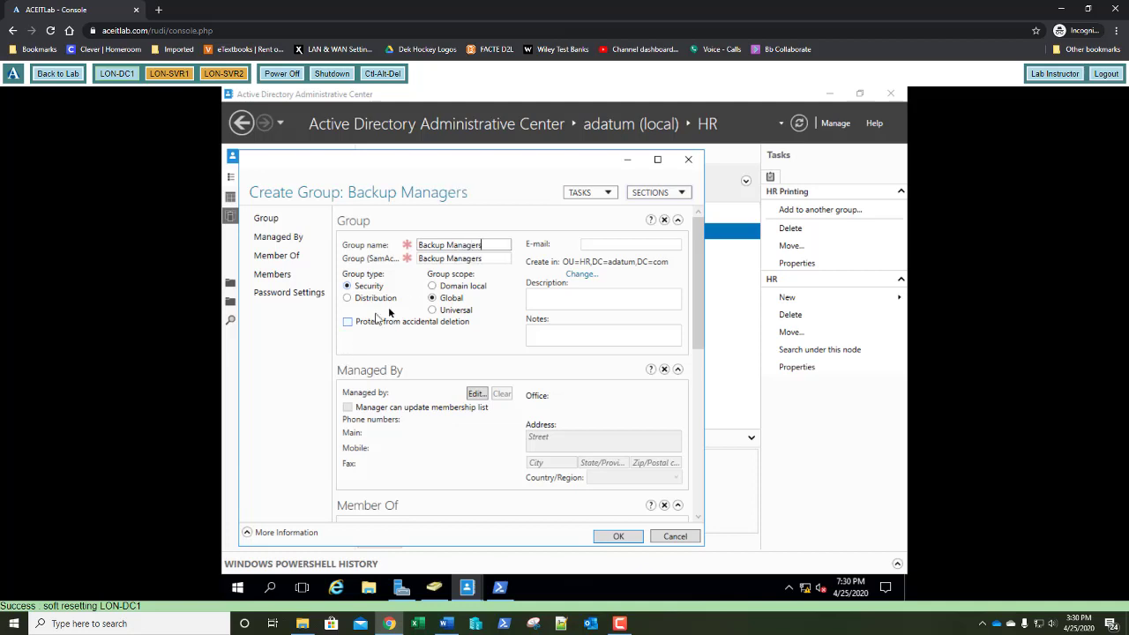
left_click(432, 287)
scroll(489, 342, "down", 1)
scroll(490, 342, "up", 1)
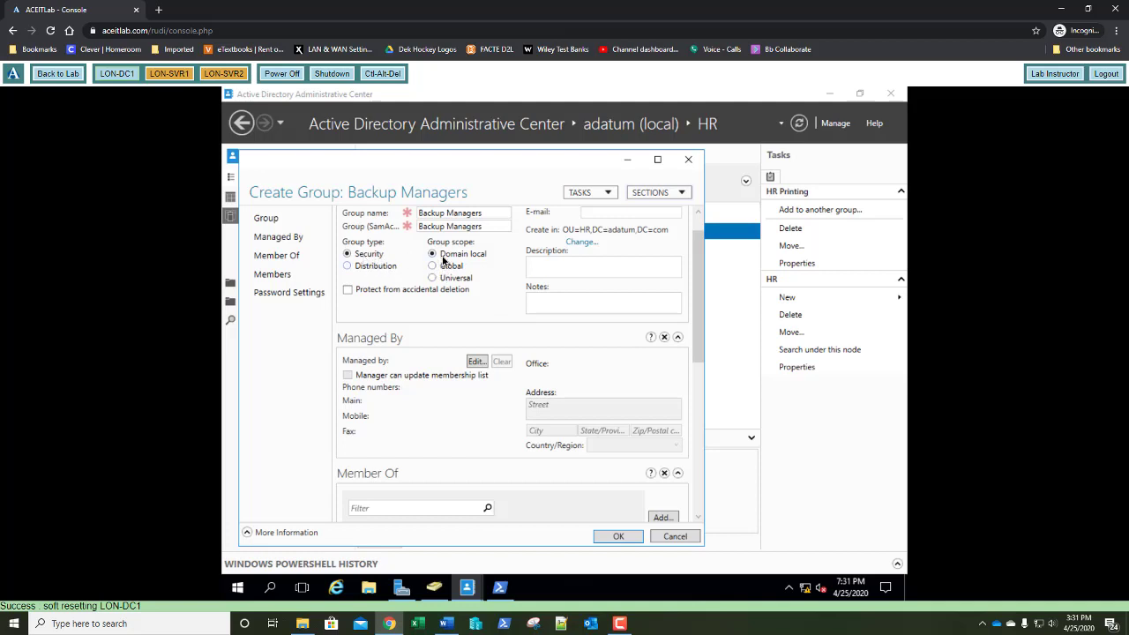
left_click(609, 536)
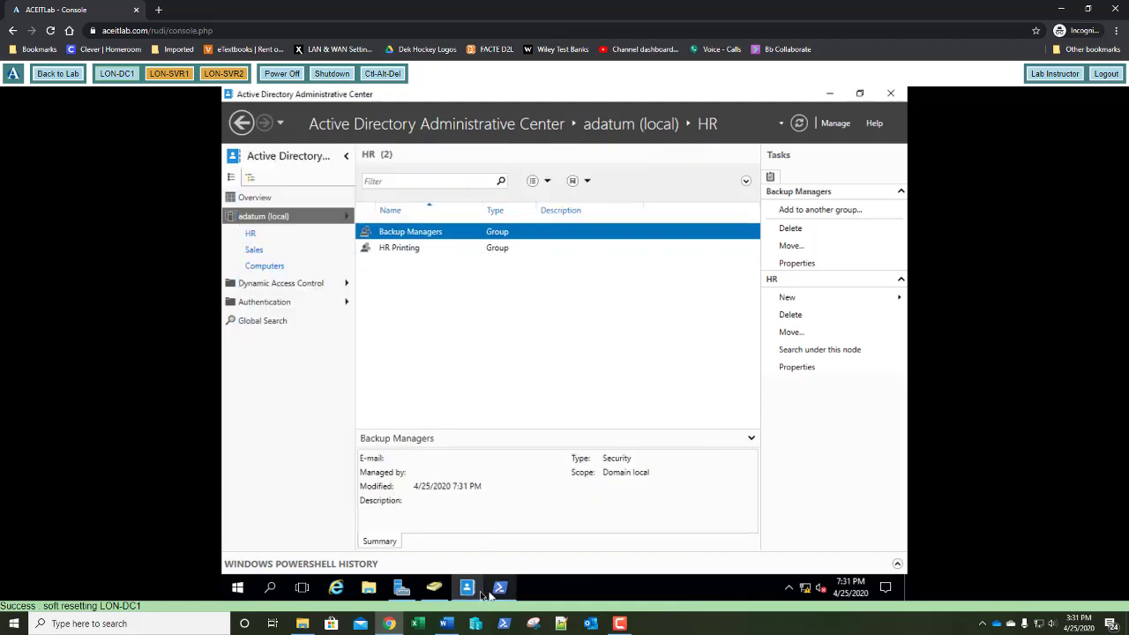
Switch to Active Directory Users and Computers and widen the HR list's Name and Type columns.
left_click(434, 589)
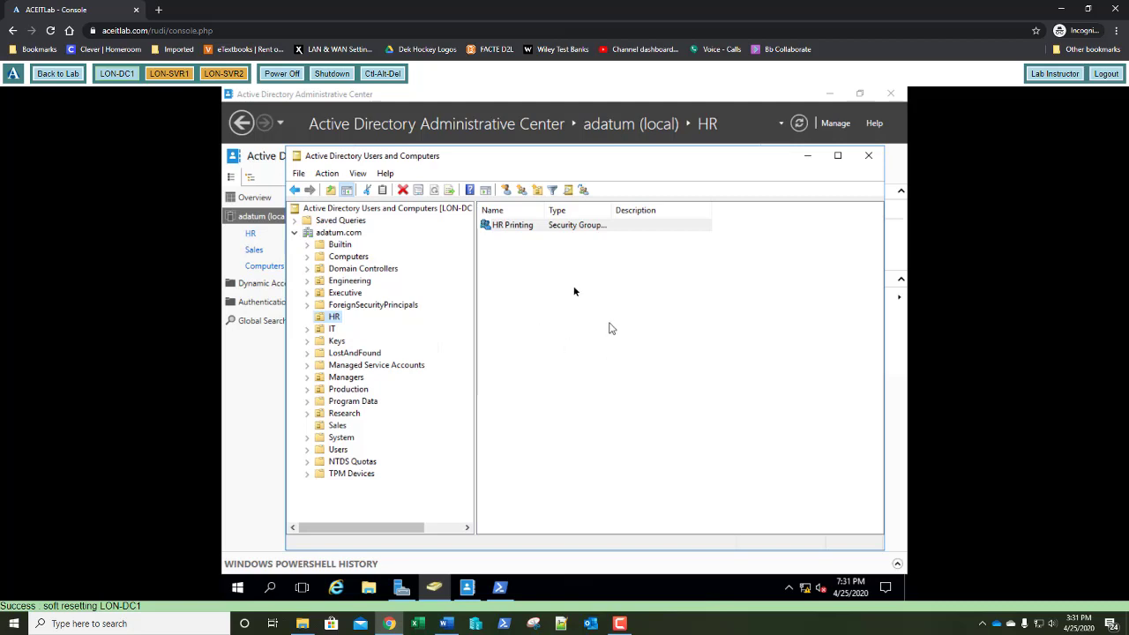
left_click(554, 339)
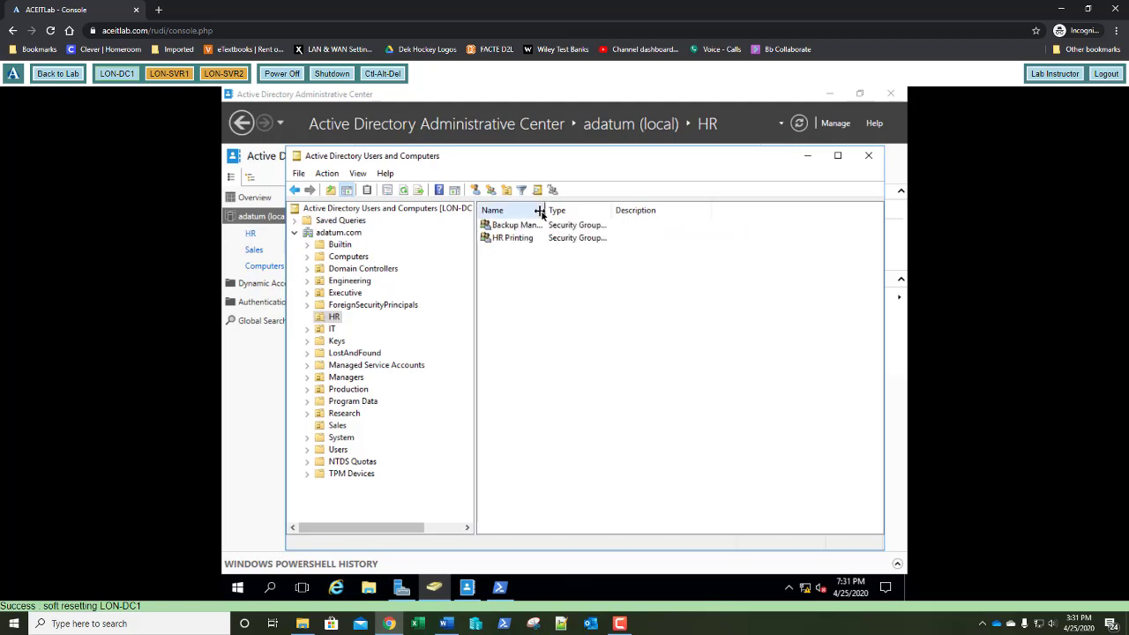
left_click_drag(547, 210, 586, 217)
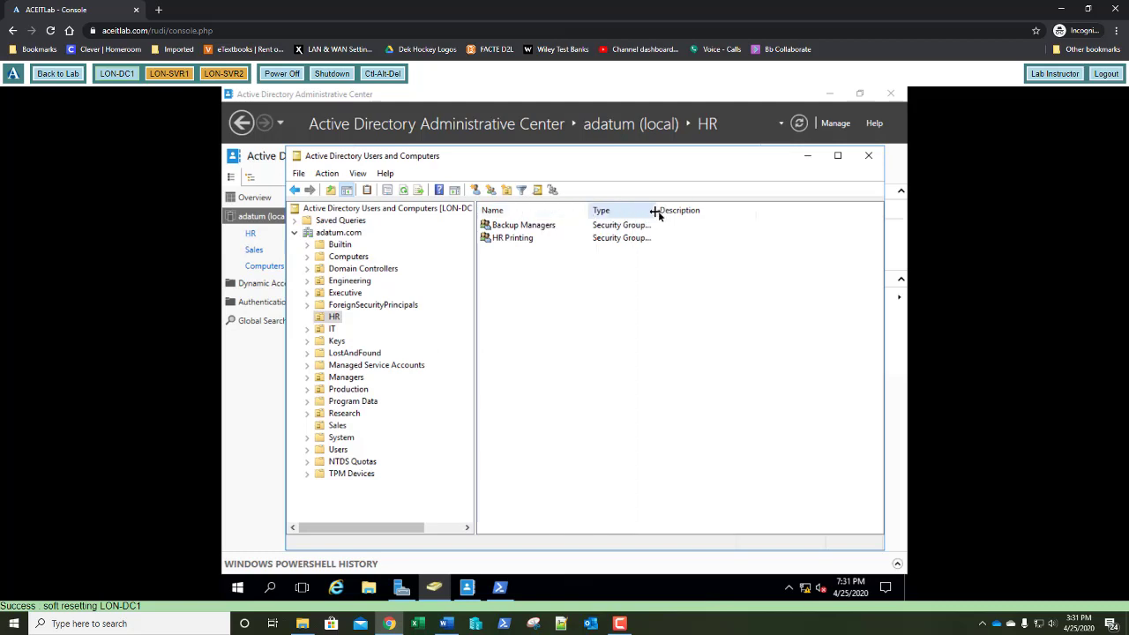
left_click_drag(658, 213, 705, 227)
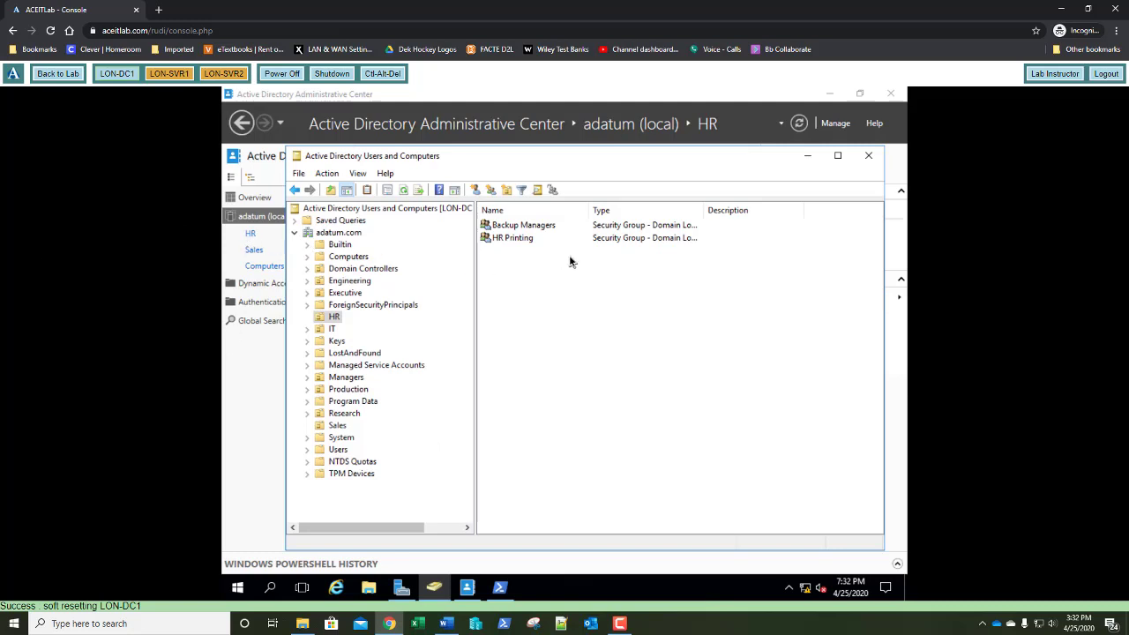
Add the Managers OU user account to HR Printing's members and save.
double_click(513, 238)
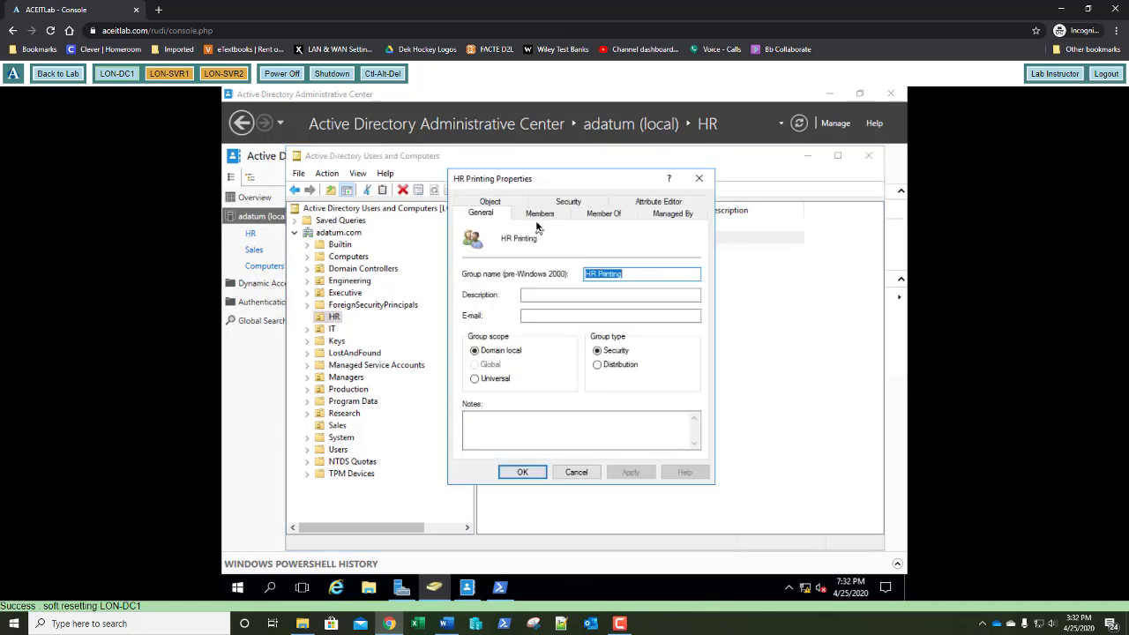
left_click(539, 216)
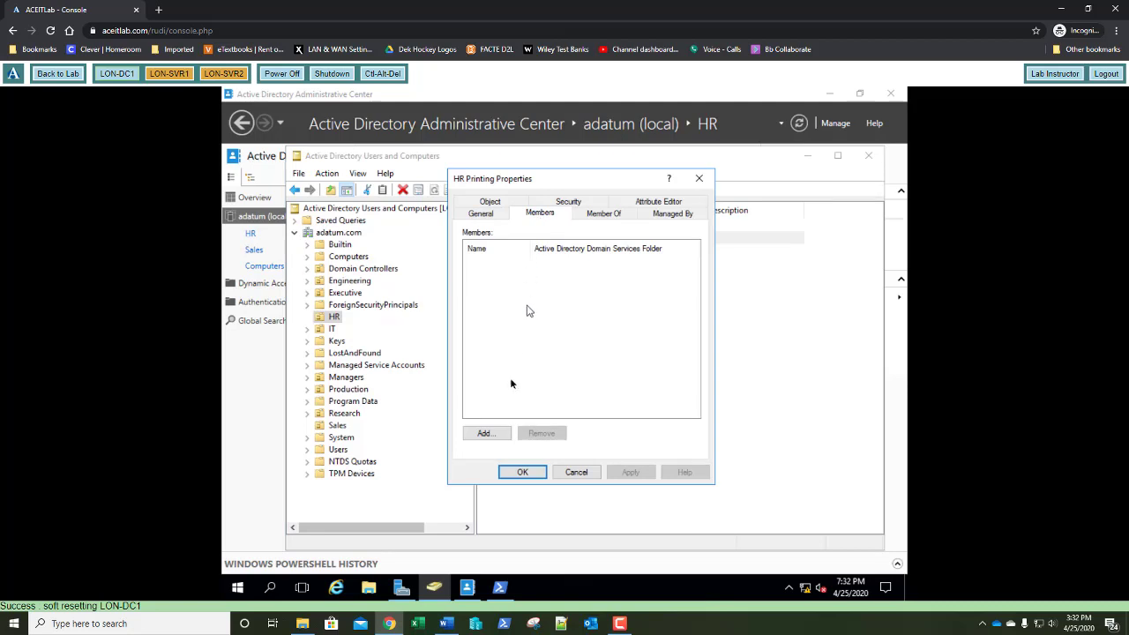
left_click(488, 434)
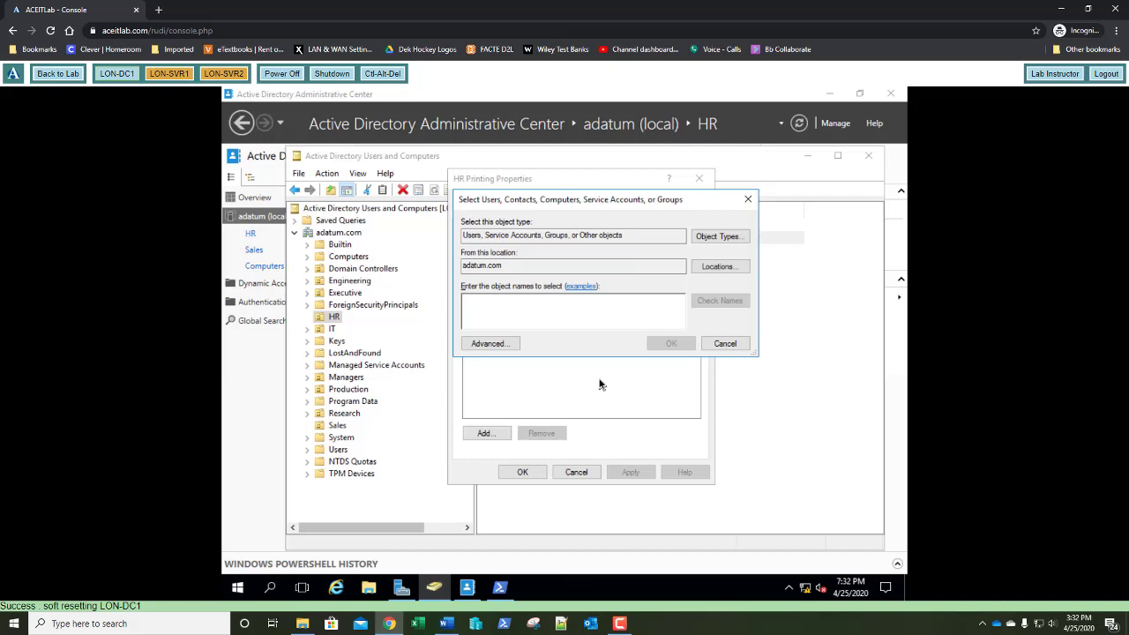
type("ad")
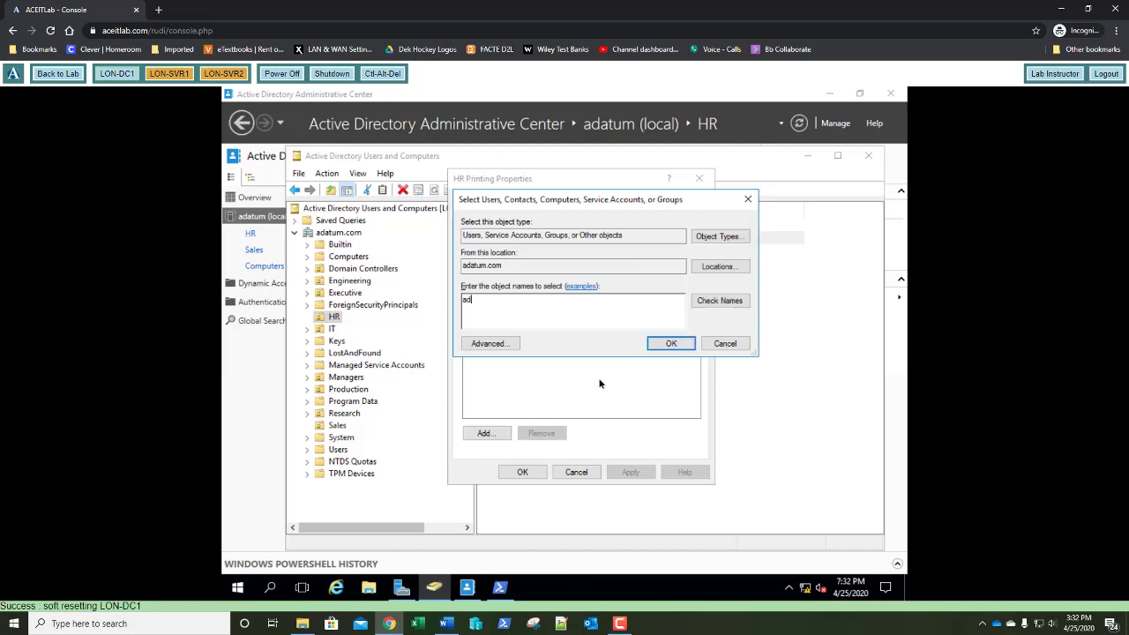
type("am hobbs")
left_click(720, 300)
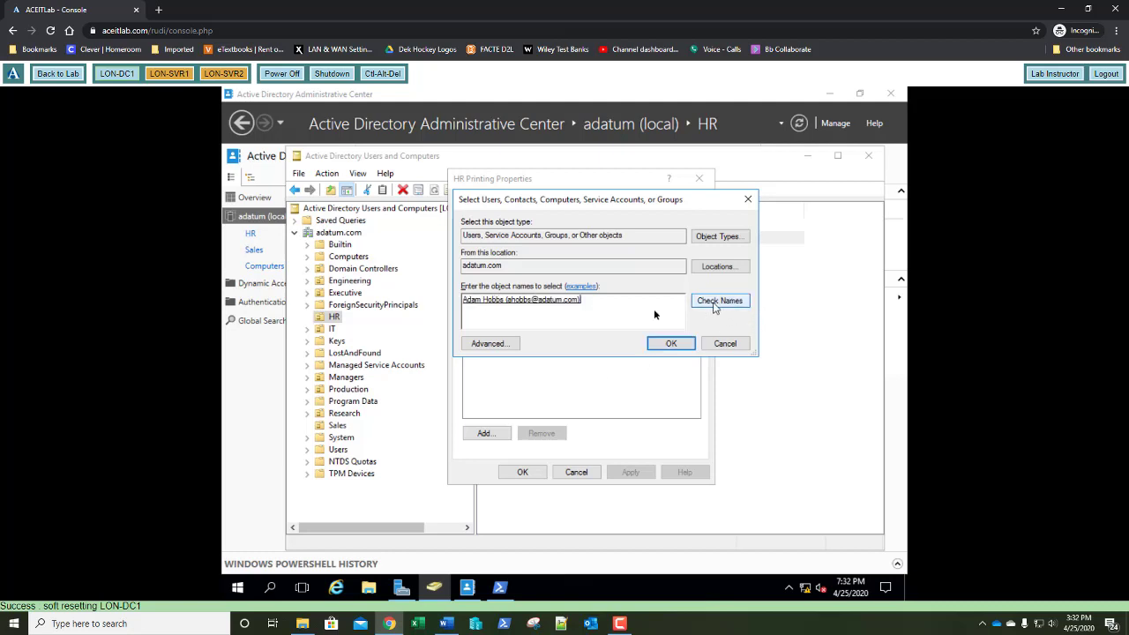
left_click(669, 343)
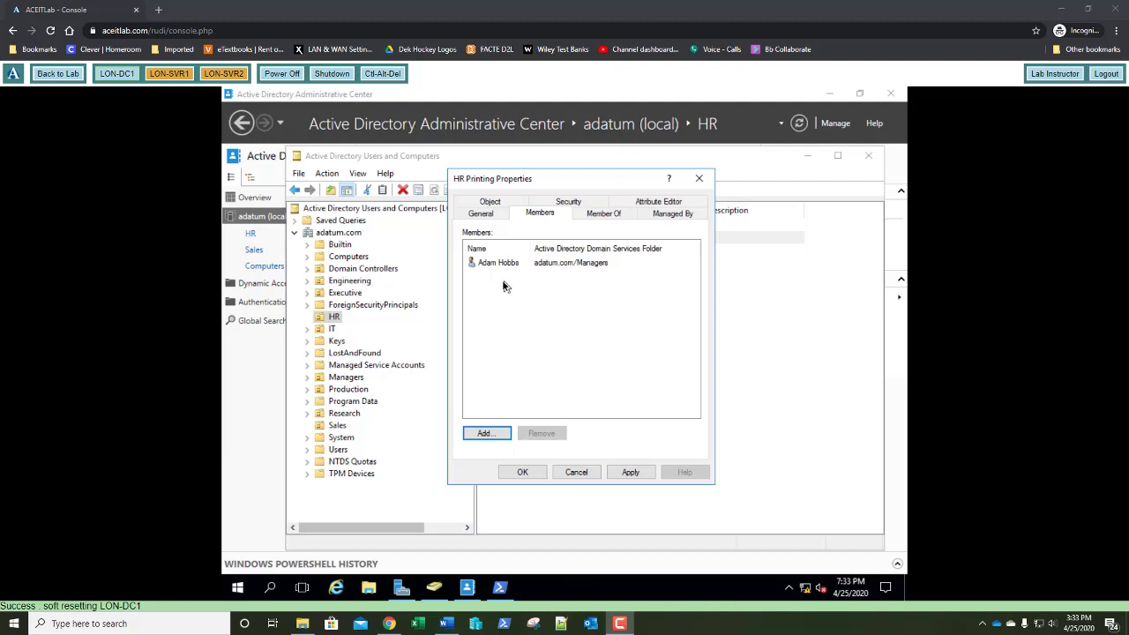
left_click(529, 472)
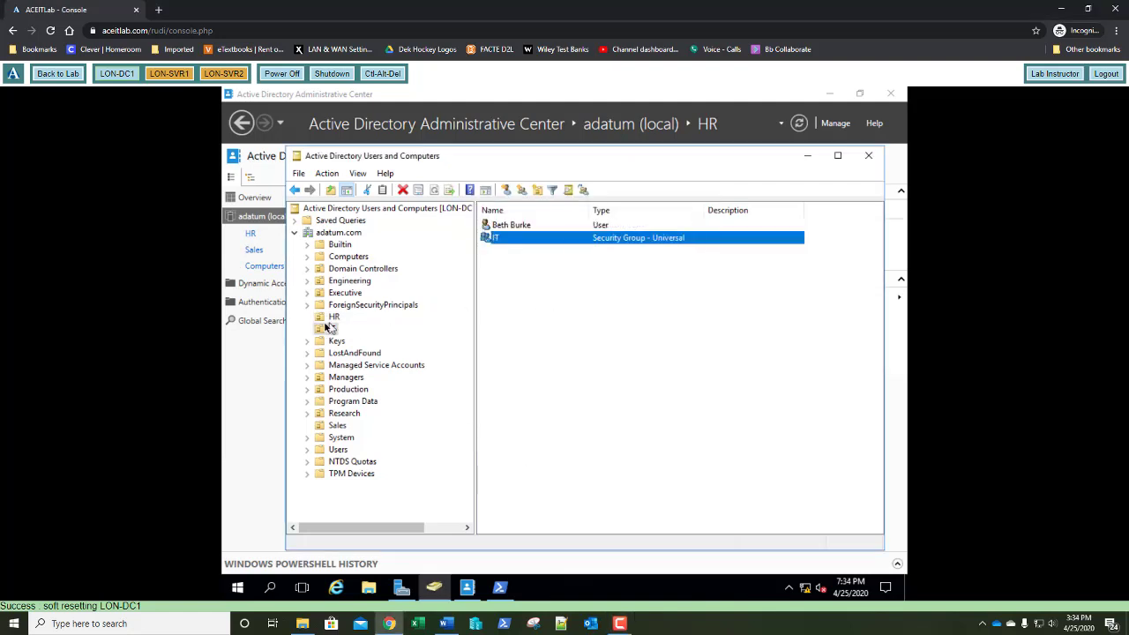
In the IT OU, add the IT user account to the IT group's members and save.
left_click(331, 328)
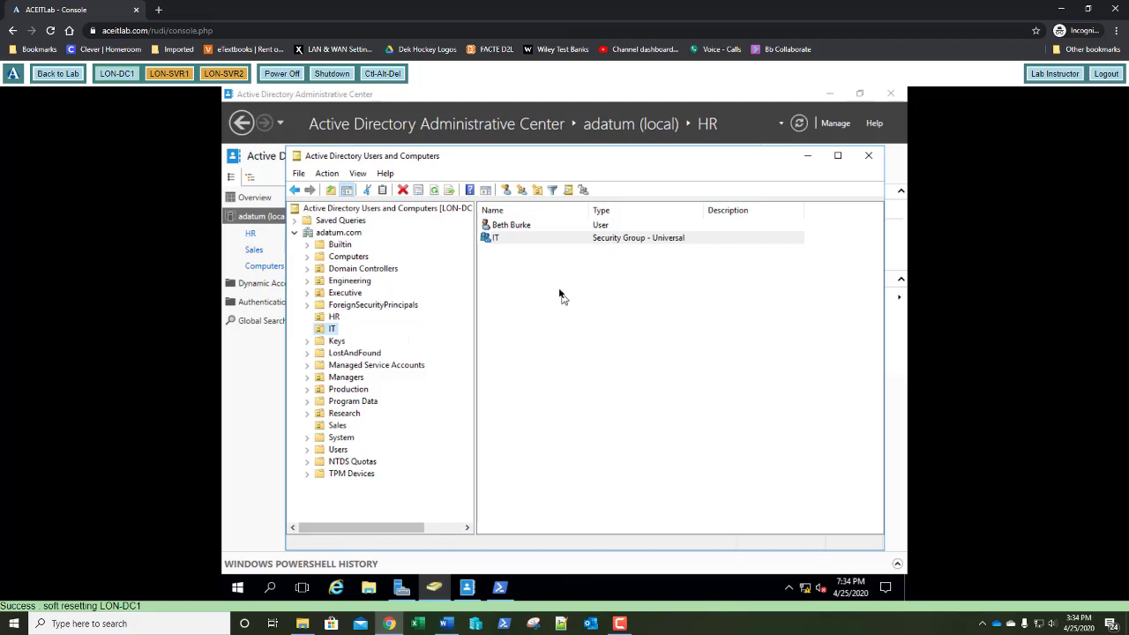
double_click(518, 238)
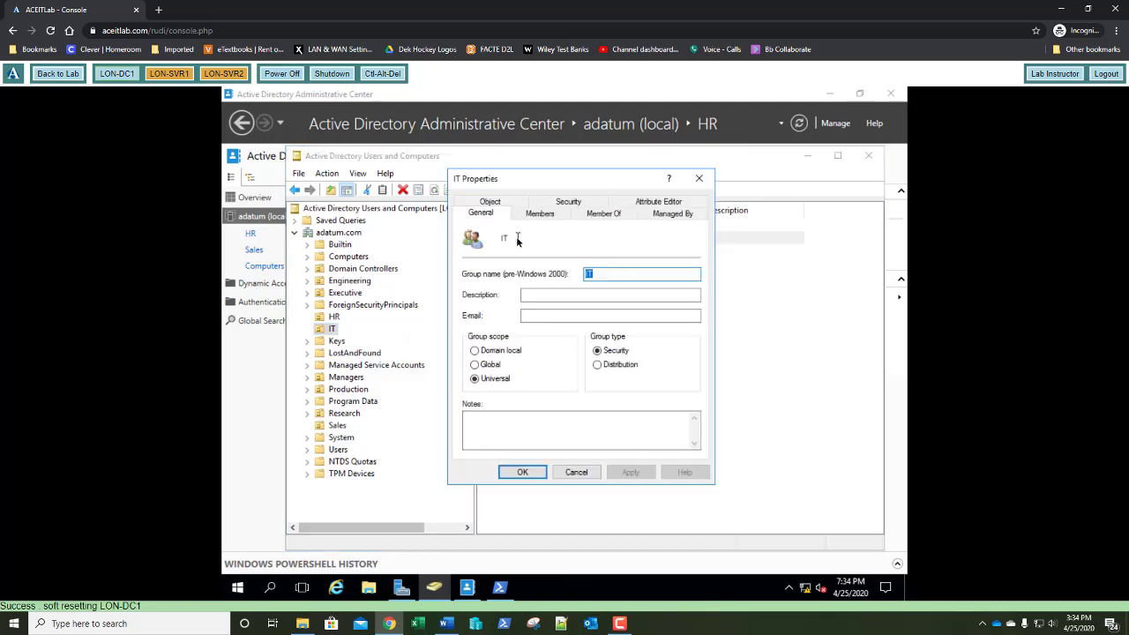
left_click(538, 215)
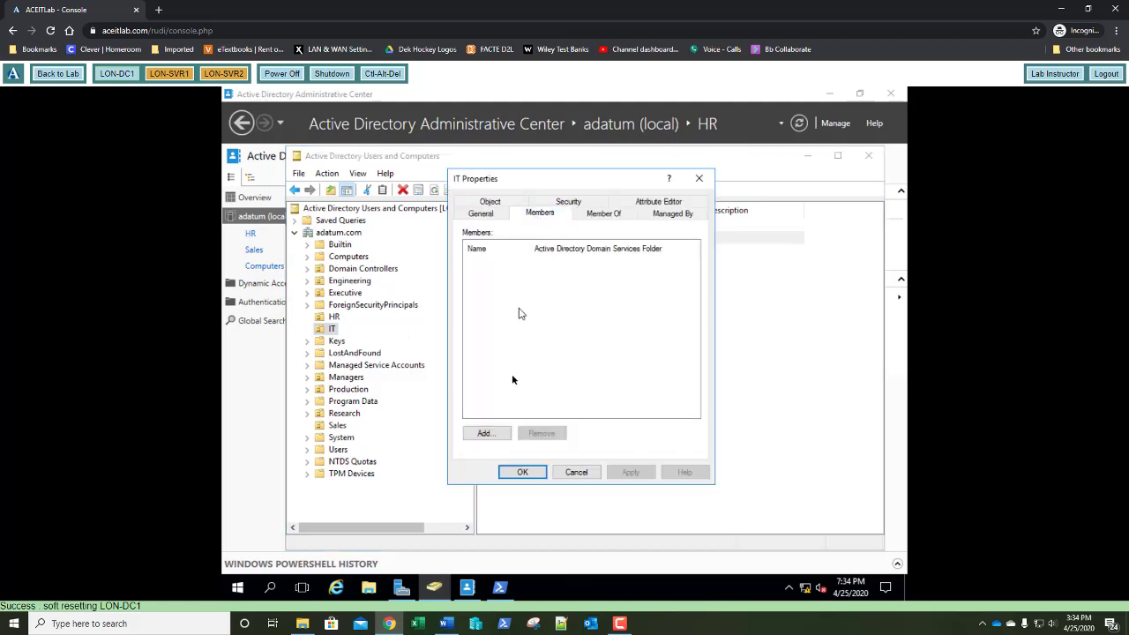
left_click(485, 433)
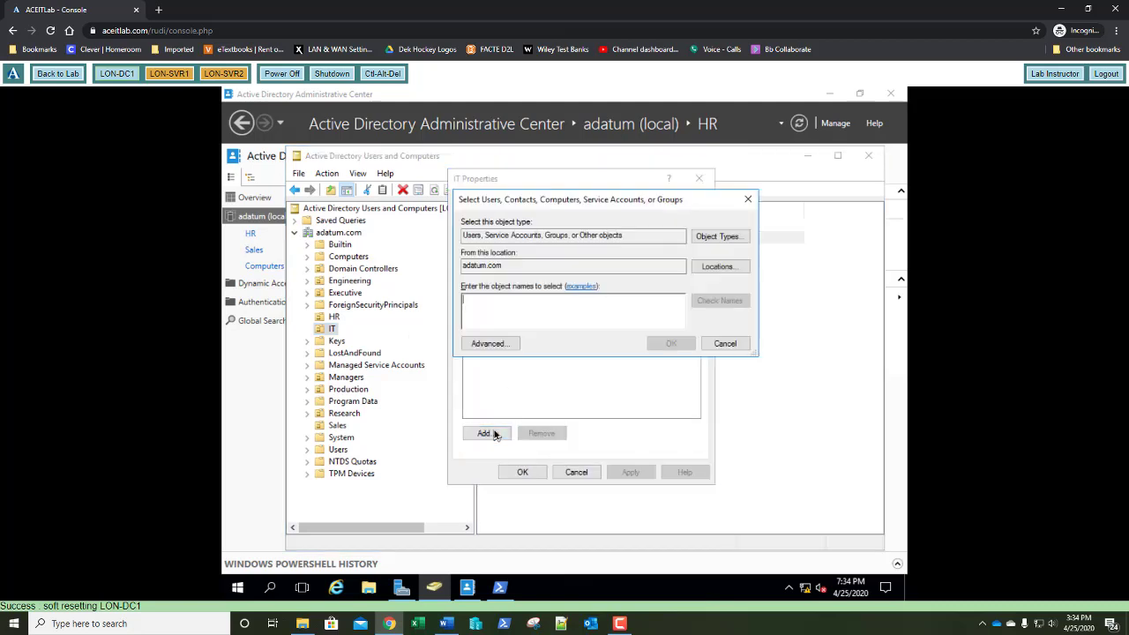
type("beth")
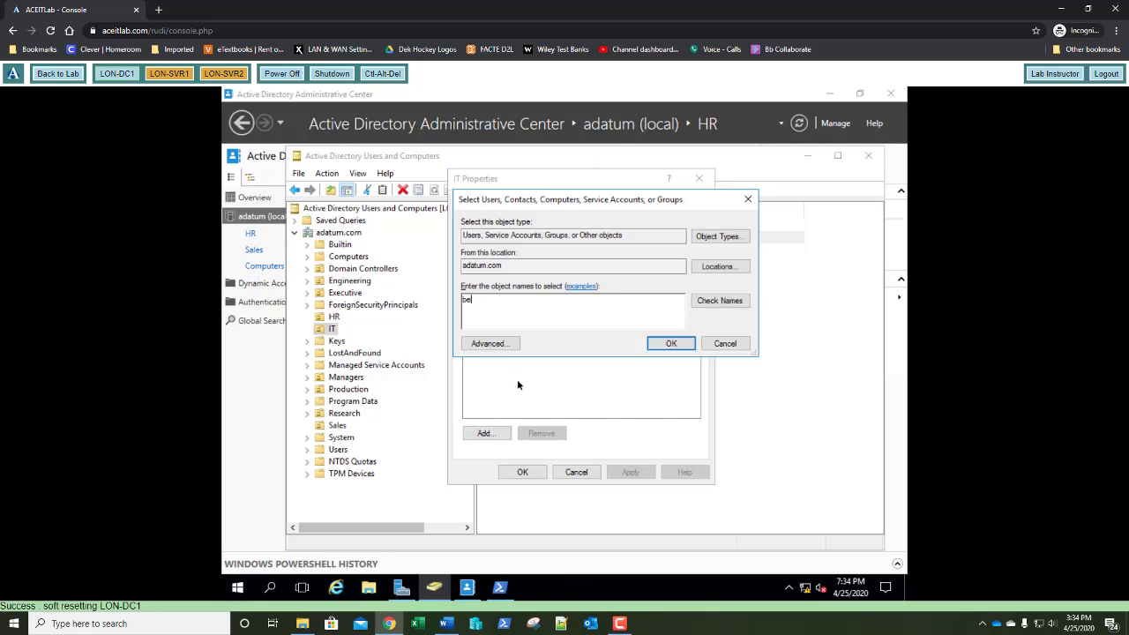
left_click(708, 303)
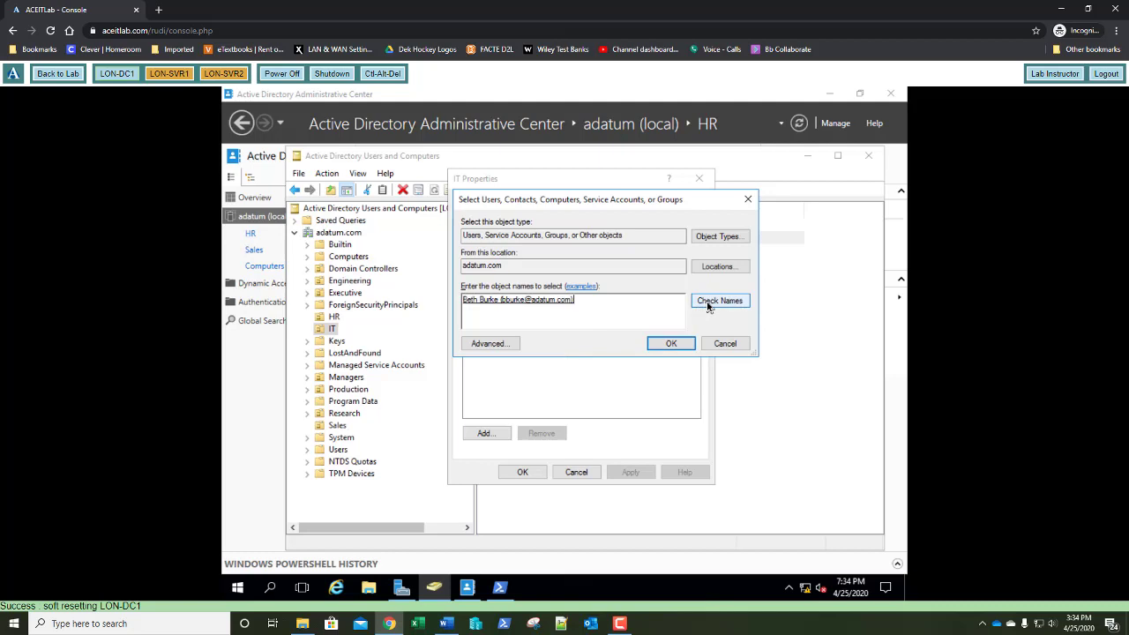
left_click(674, 345)
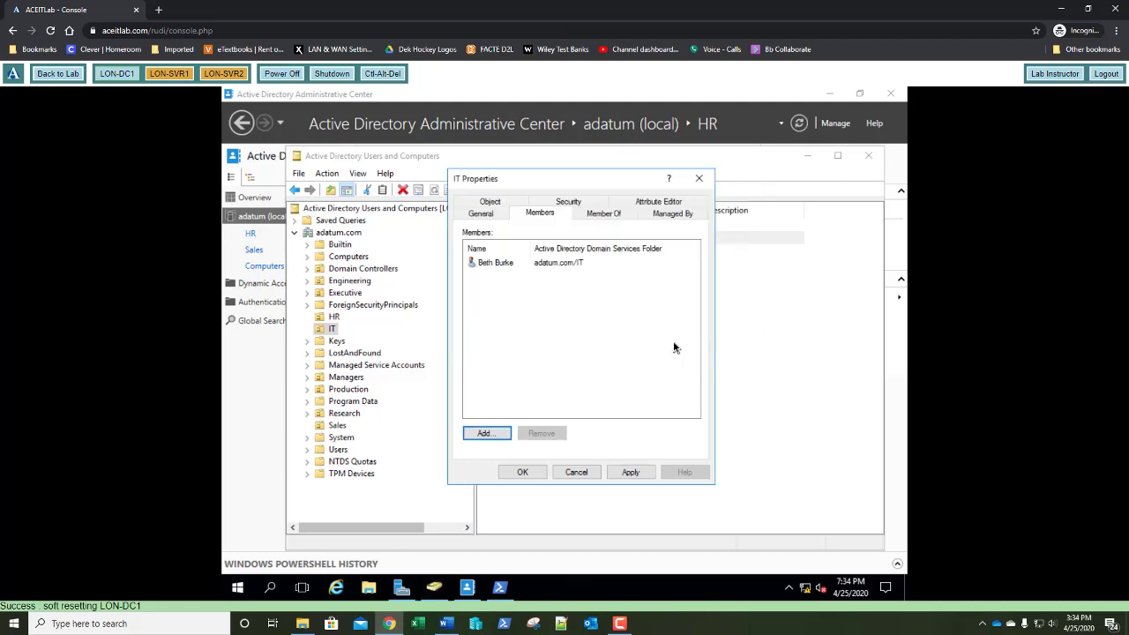
left_click(522, 472)
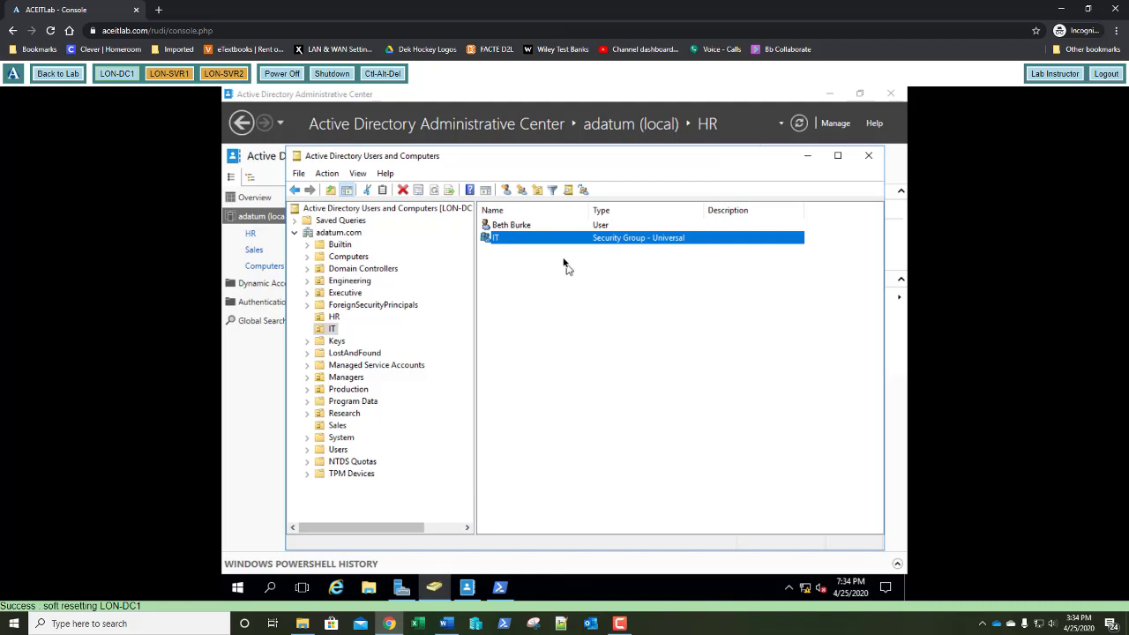
Add 'hr printing' to the IT user's group memberships alongside Domain Users and IT.
double_click(512, 225)
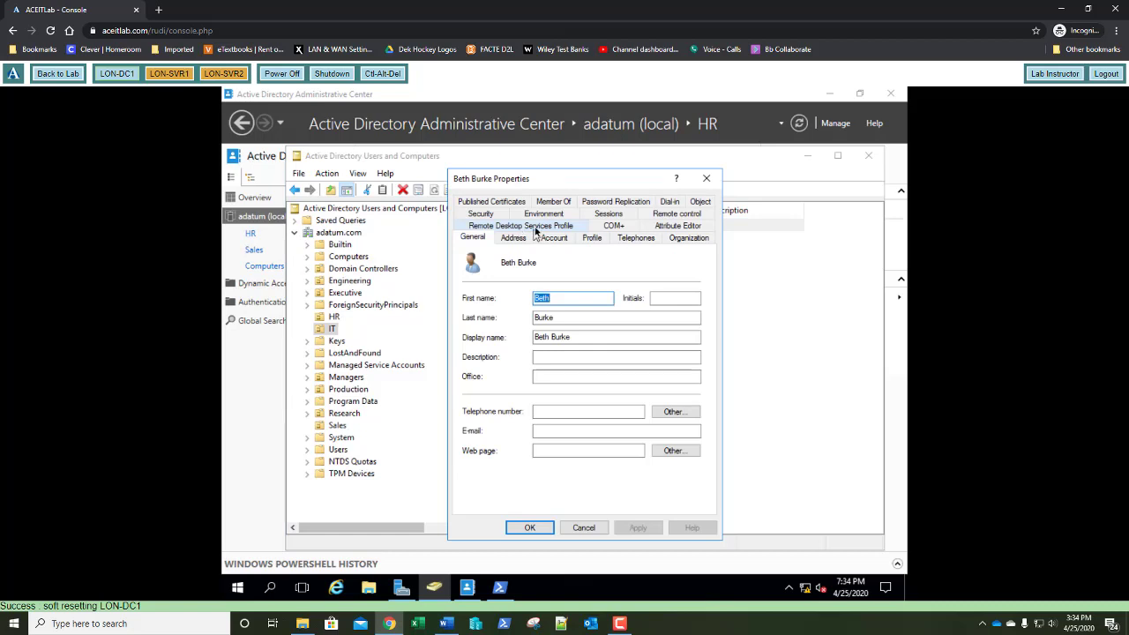
left_click(553, 202)
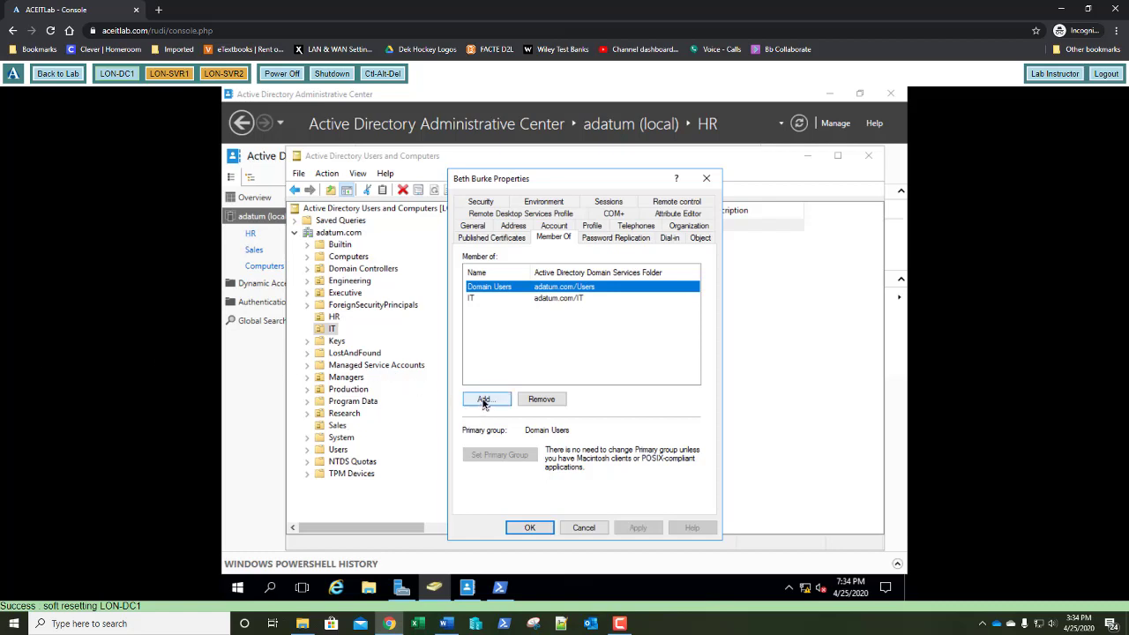
left_click(484, 400)
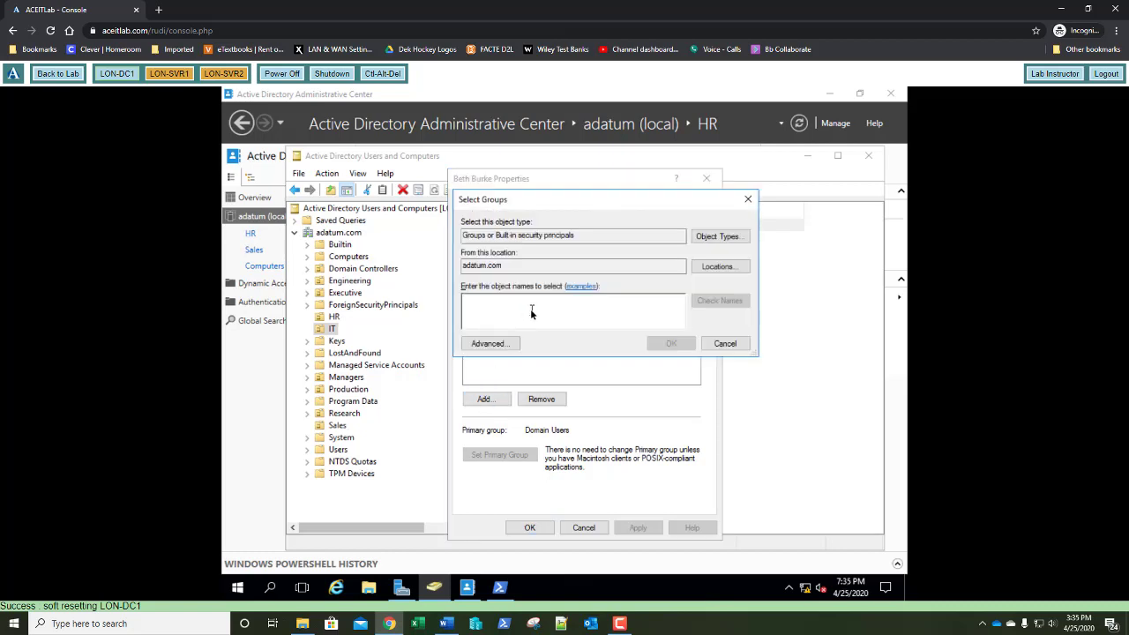
type("hr printin")
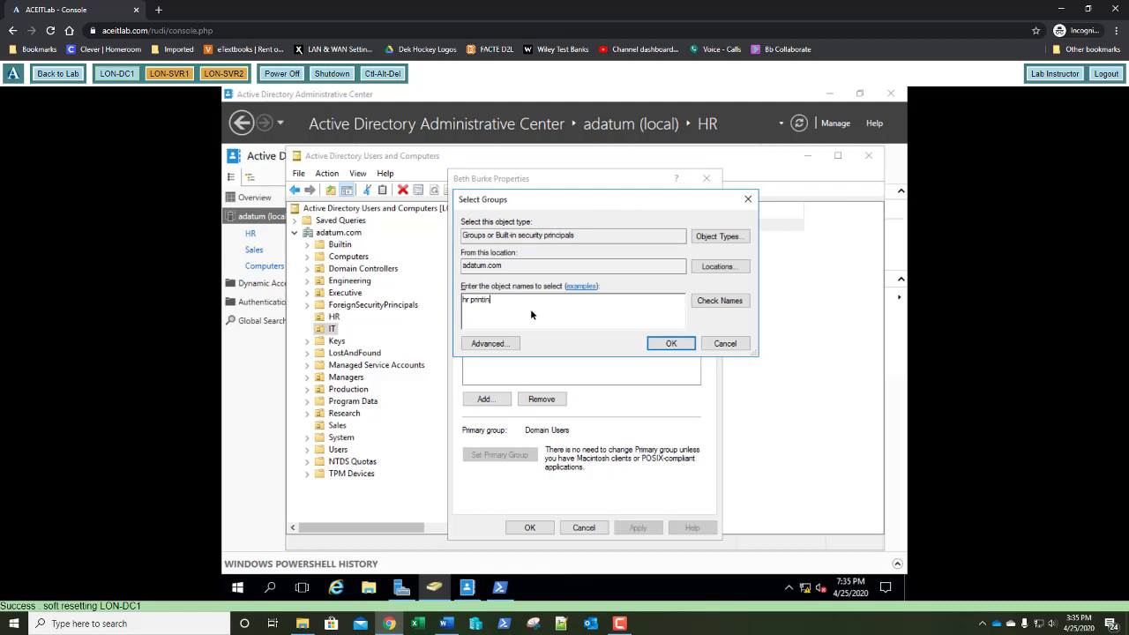
type("g")
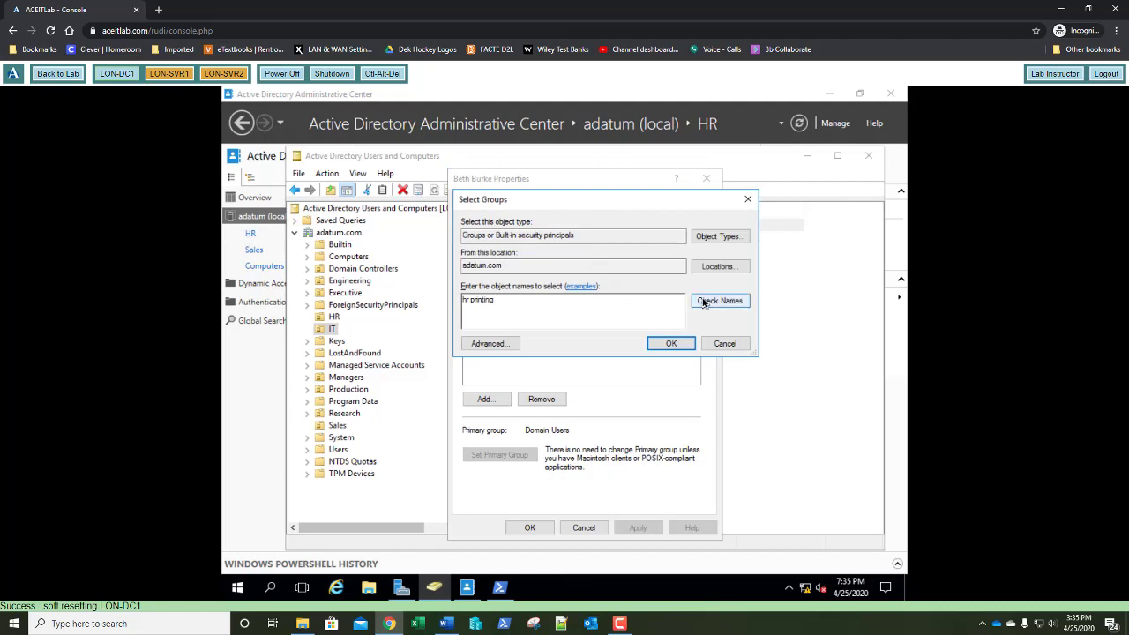
left_click(704, 302)
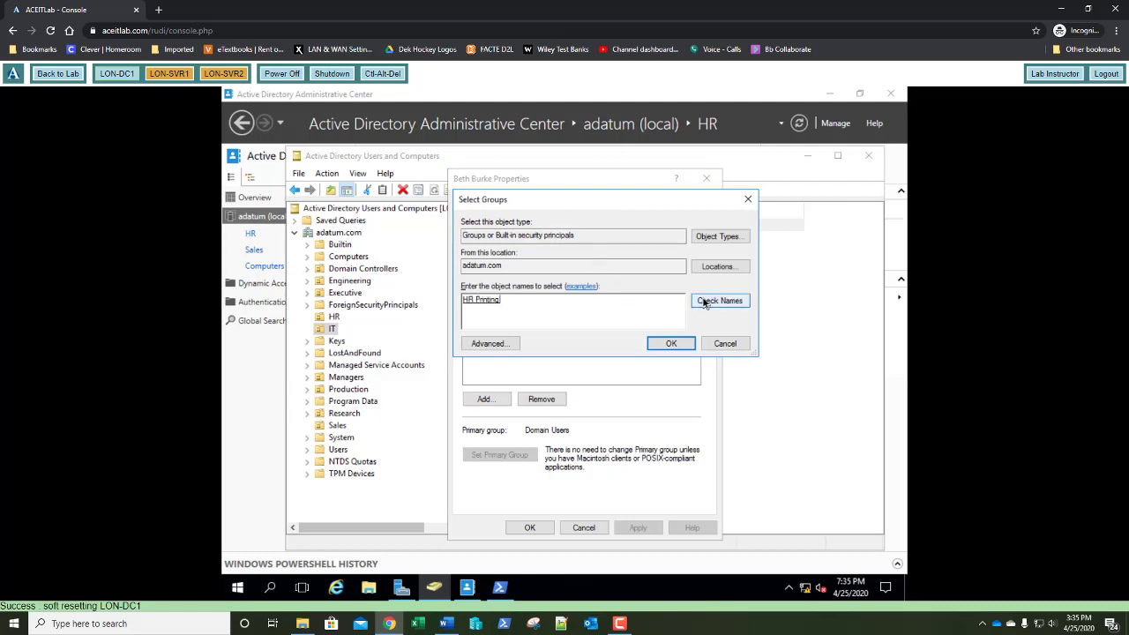
left_click(669, 344)
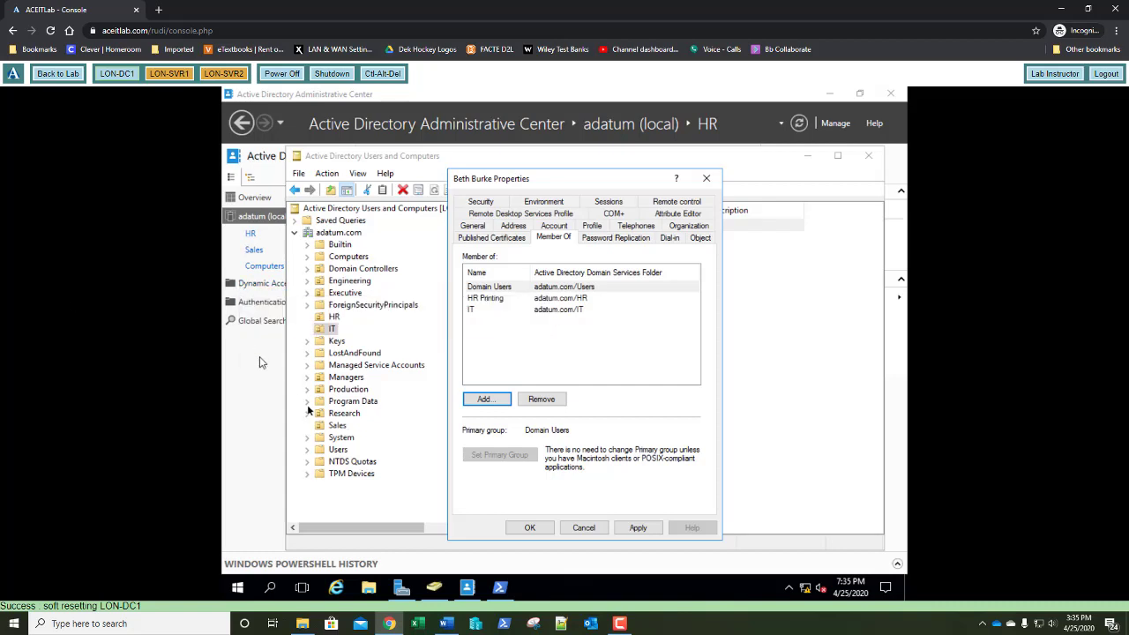
left_click(530, 527)
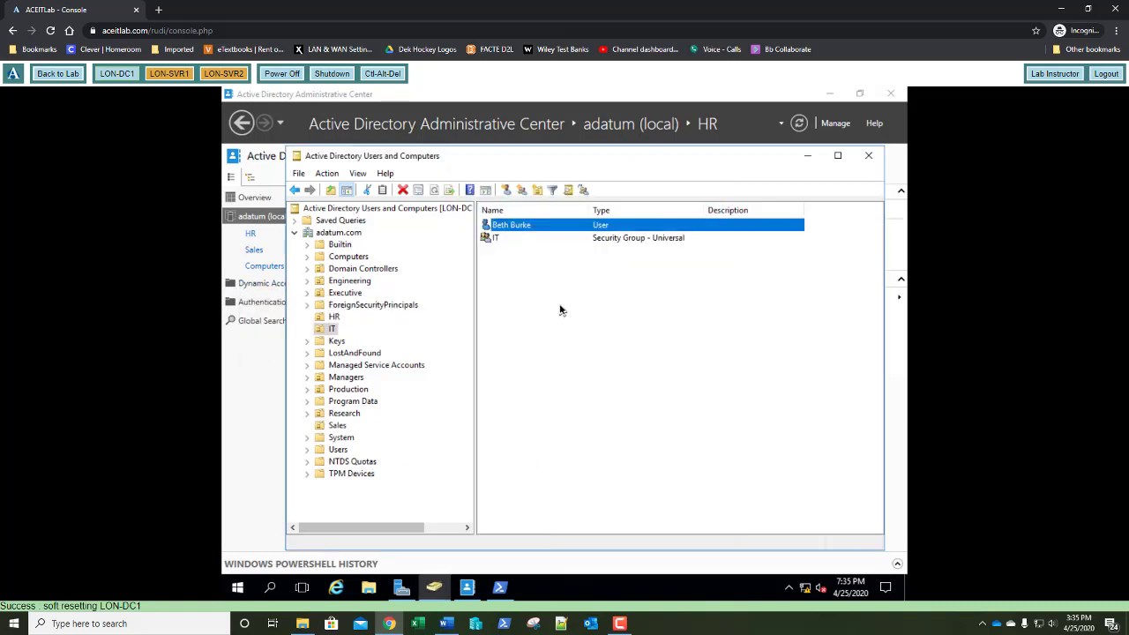
Review HR Printing's two members, one from Managers and one from IT, then close it.
left_click(335, 318)
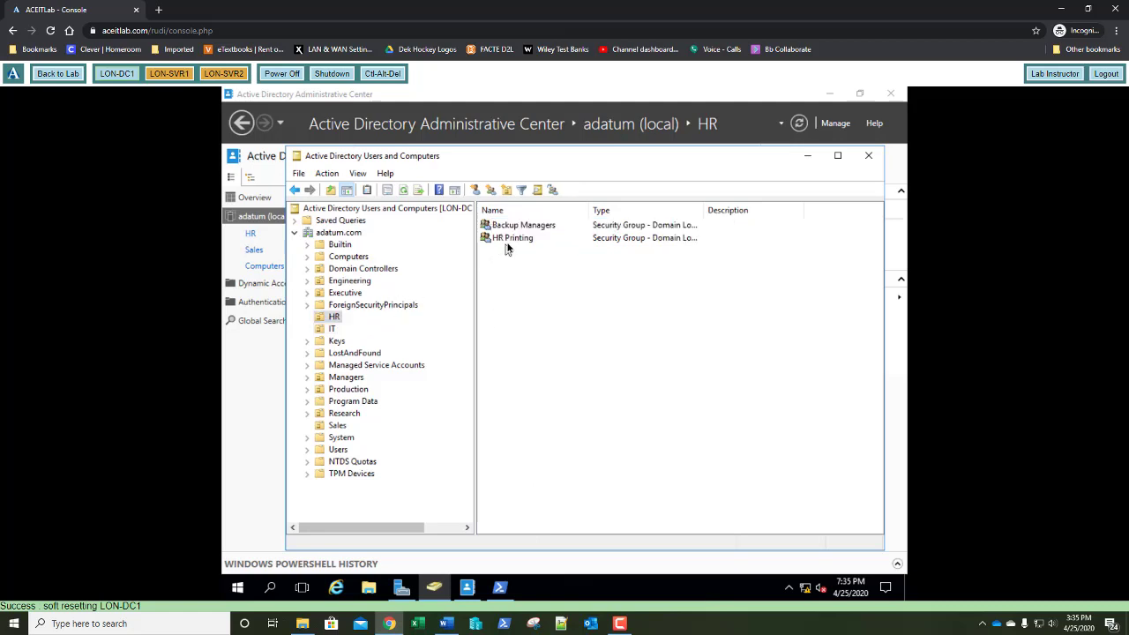
double_click(509, 244)
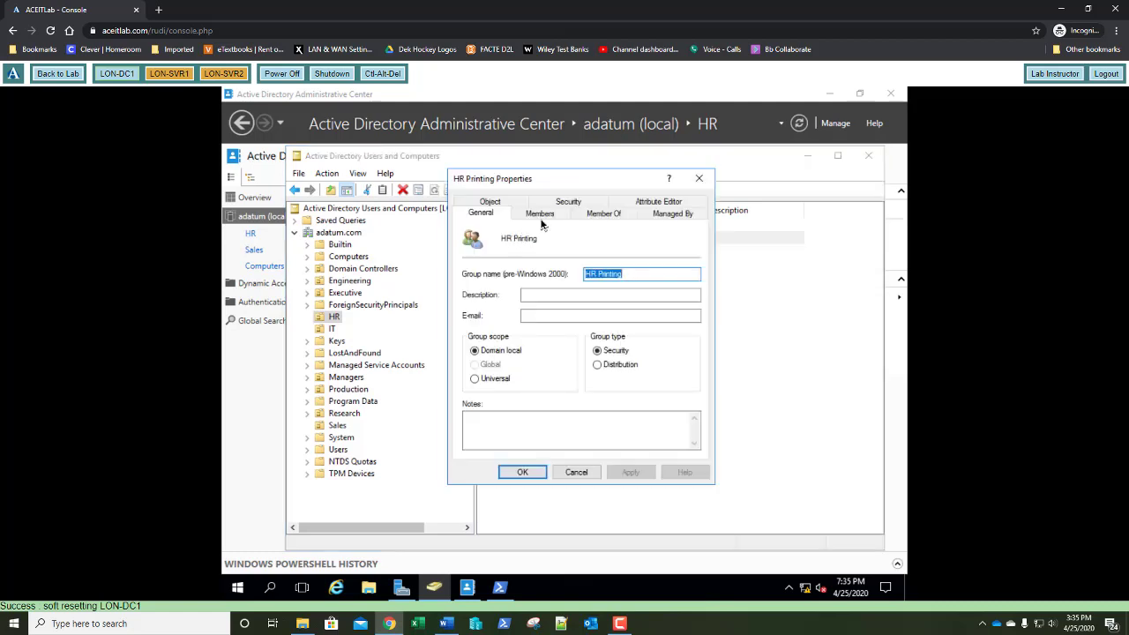
left_click(540, 217)
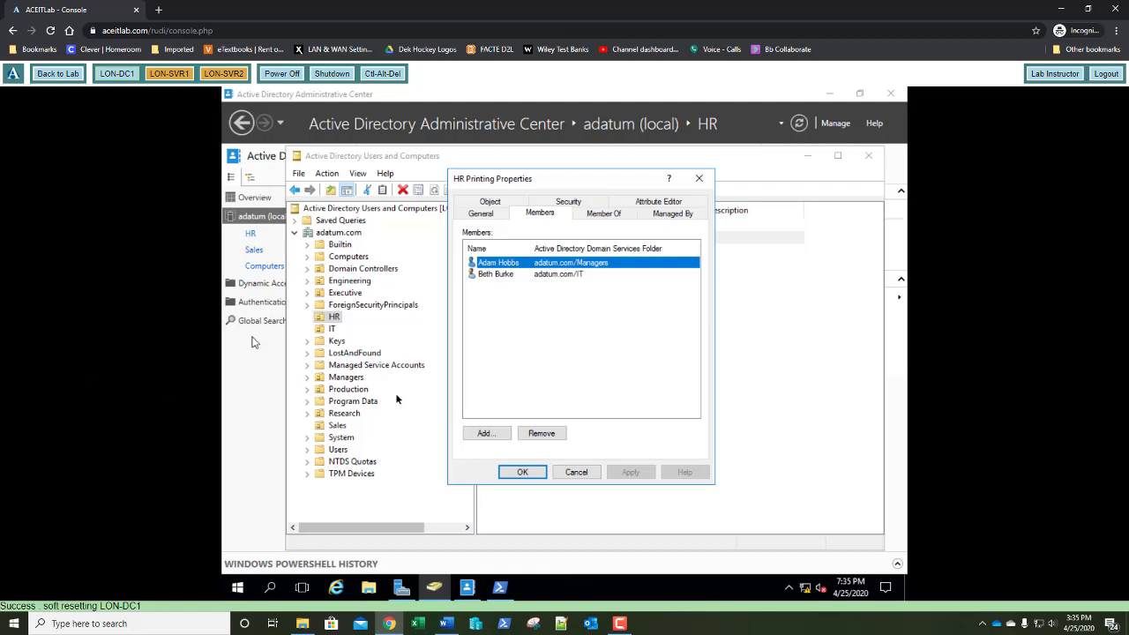
left_click(522, 472)
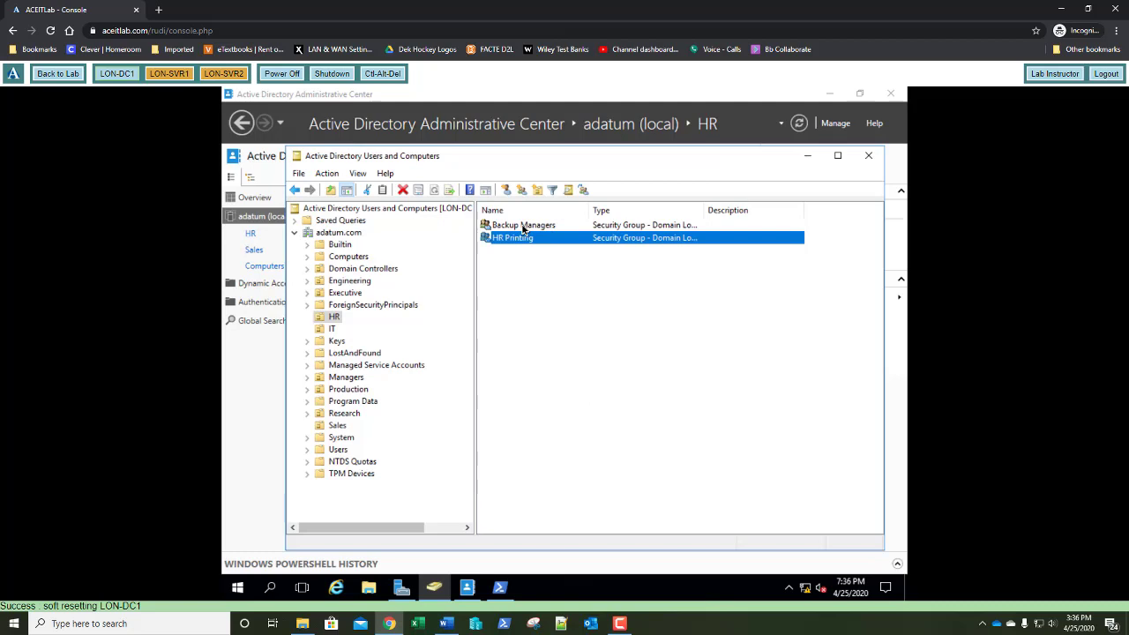
Add the HR Printing group from adatum.com/HR to Backup Managers' members.
double_click(523, 225)
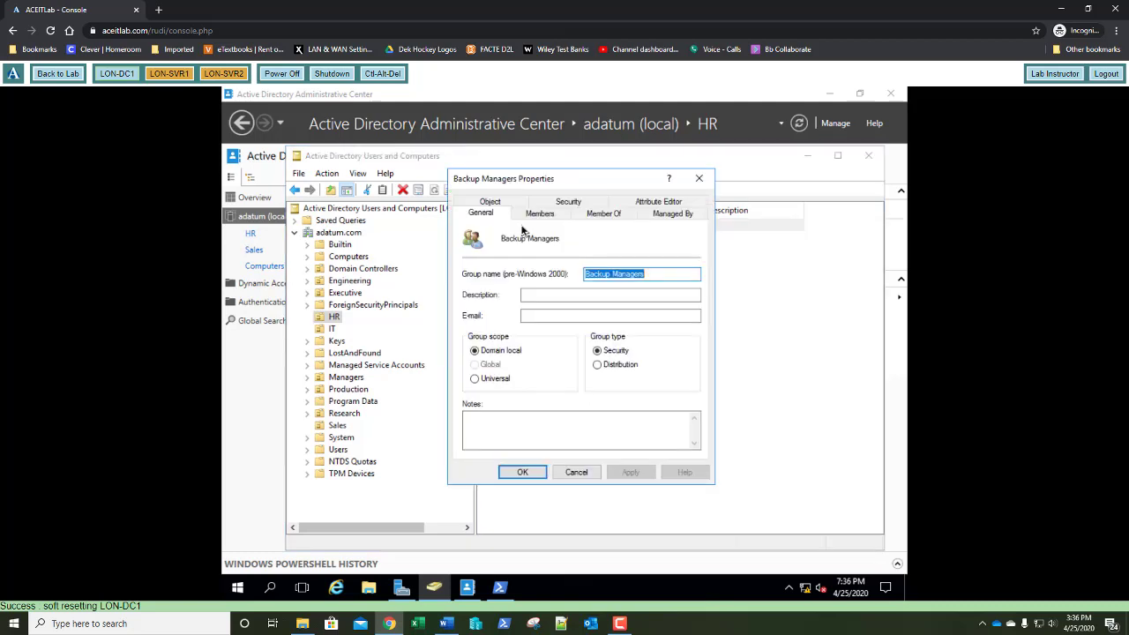
left_click(535, 221)
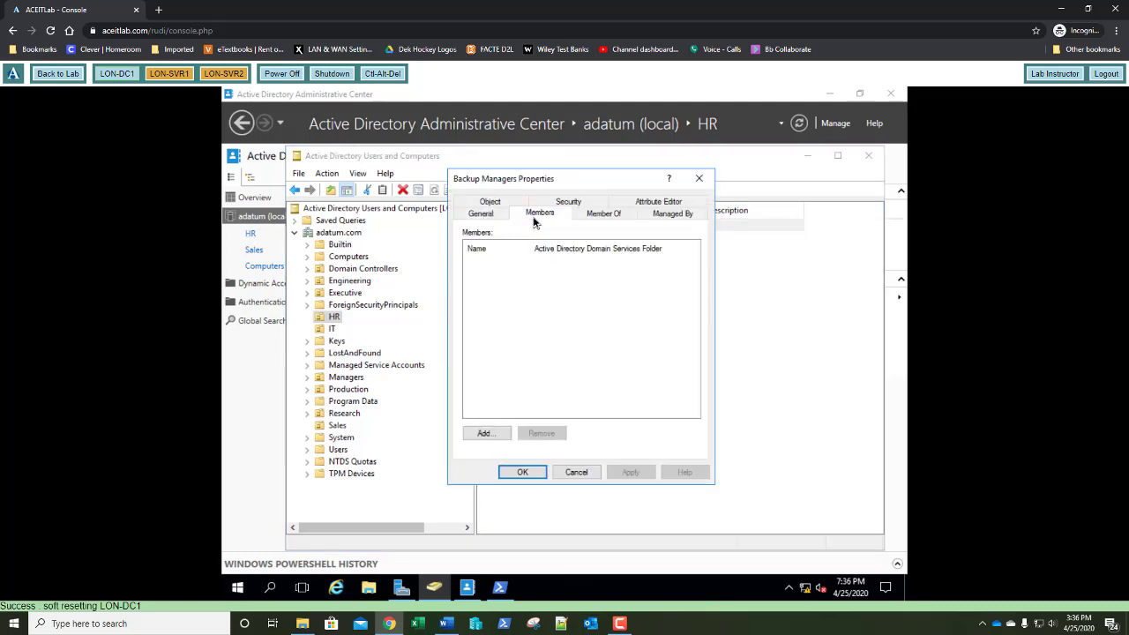
left_click(497, 433)
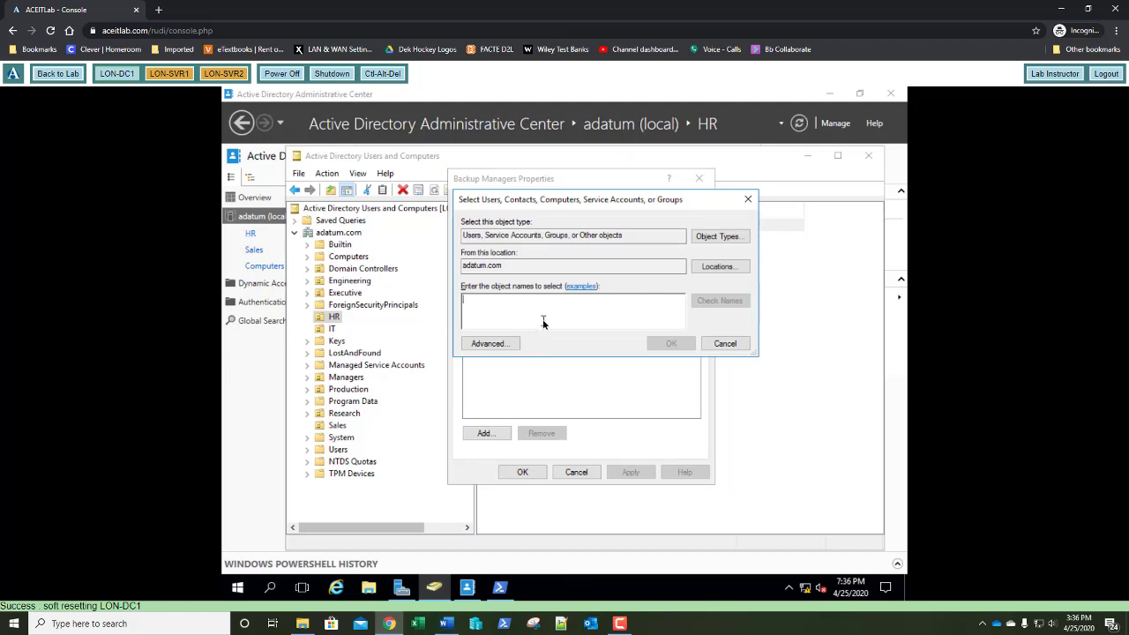
type("hr p")
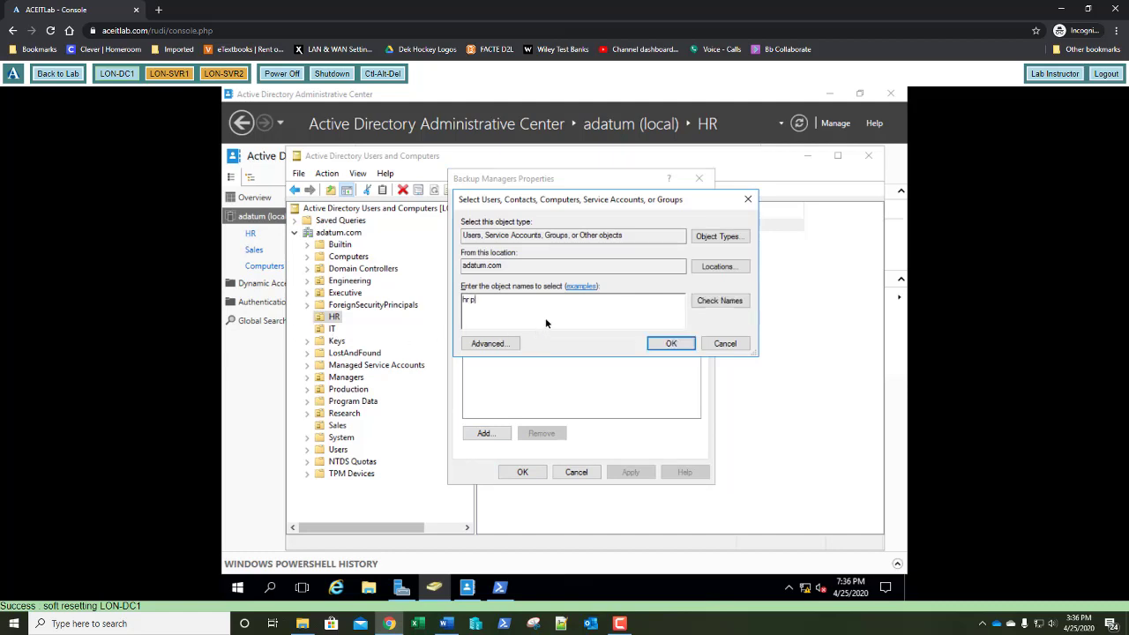
type("rinting")
left_click(710, 304)
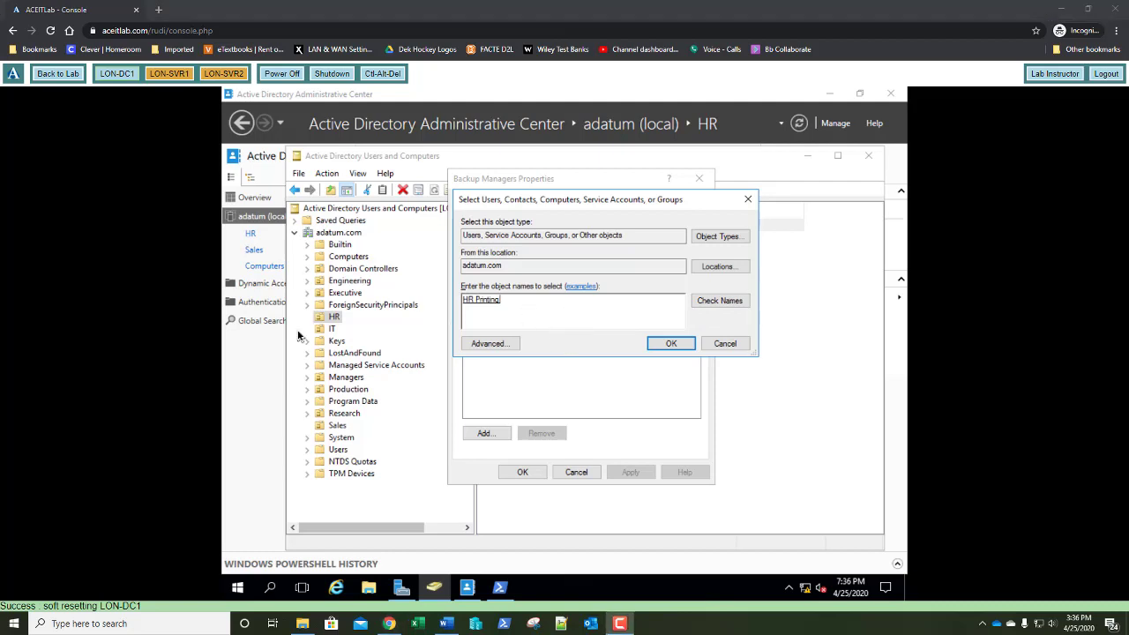
left_click(669, 344)
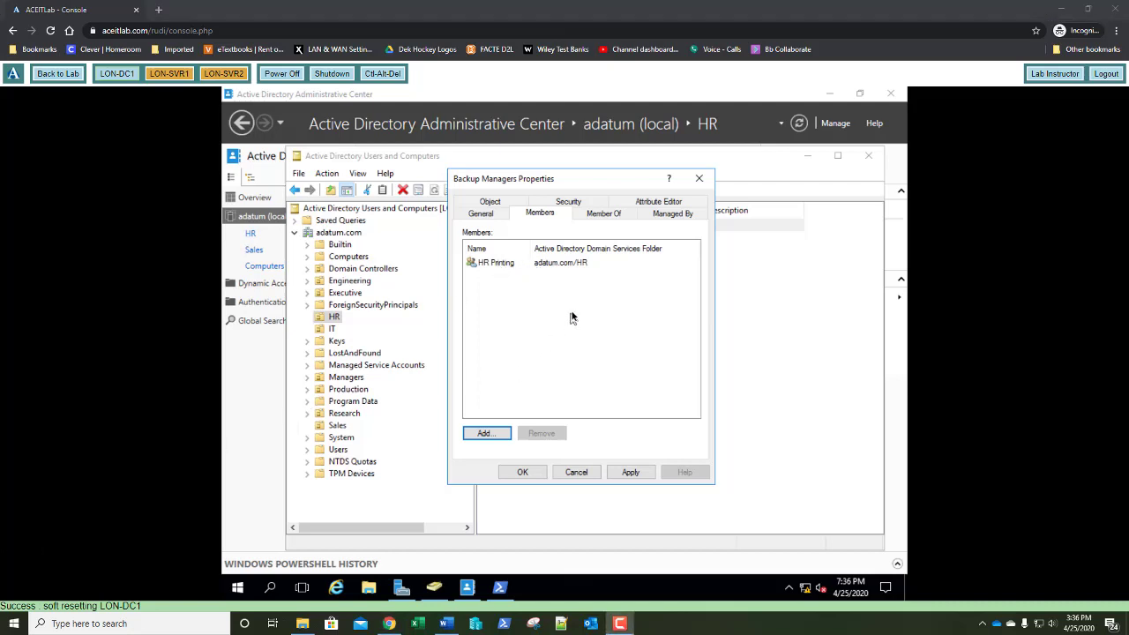
left_click(618, 216)
Check HR Printing's members from the list, then save Backup Managers' membership change.
left_click_drag(623, 218, 623, 243)
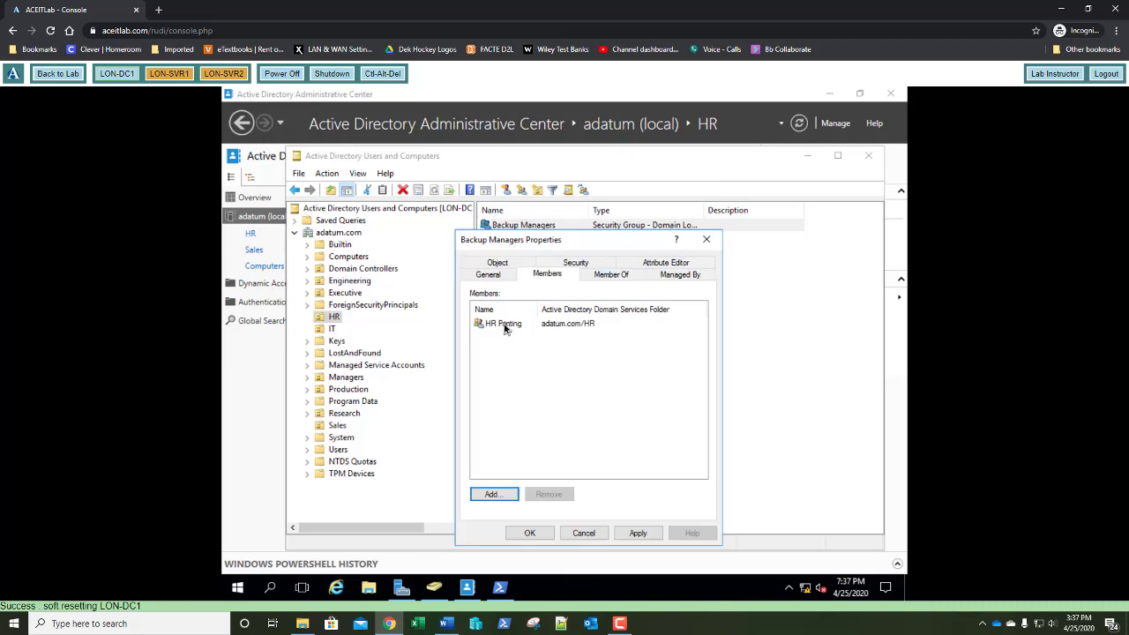
double_click(505, 325)
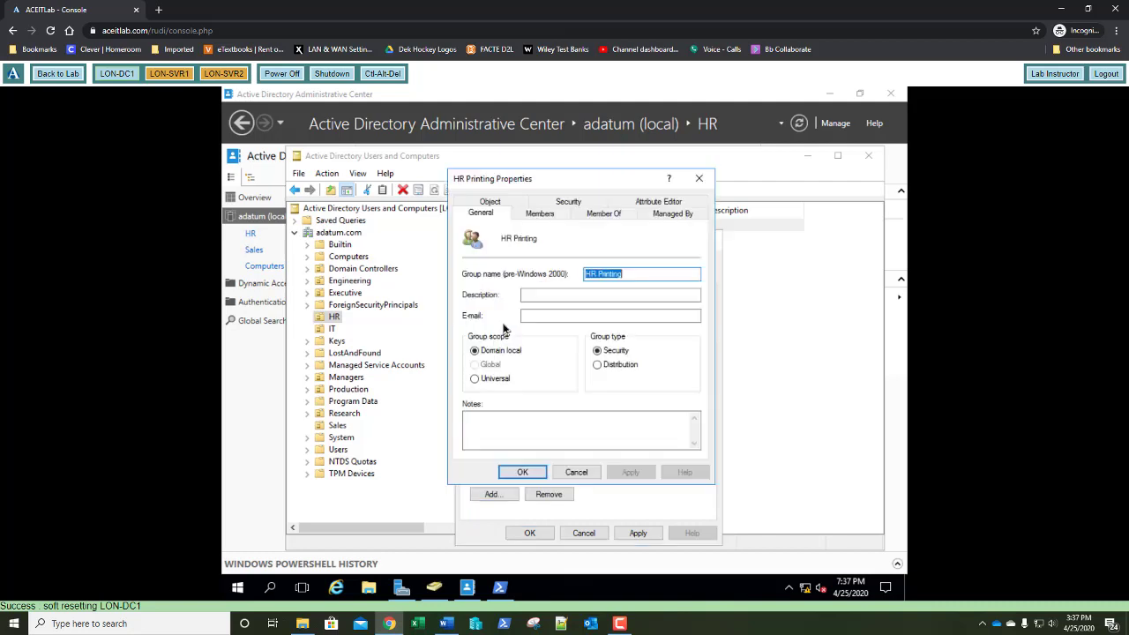
left_click(538, 215)
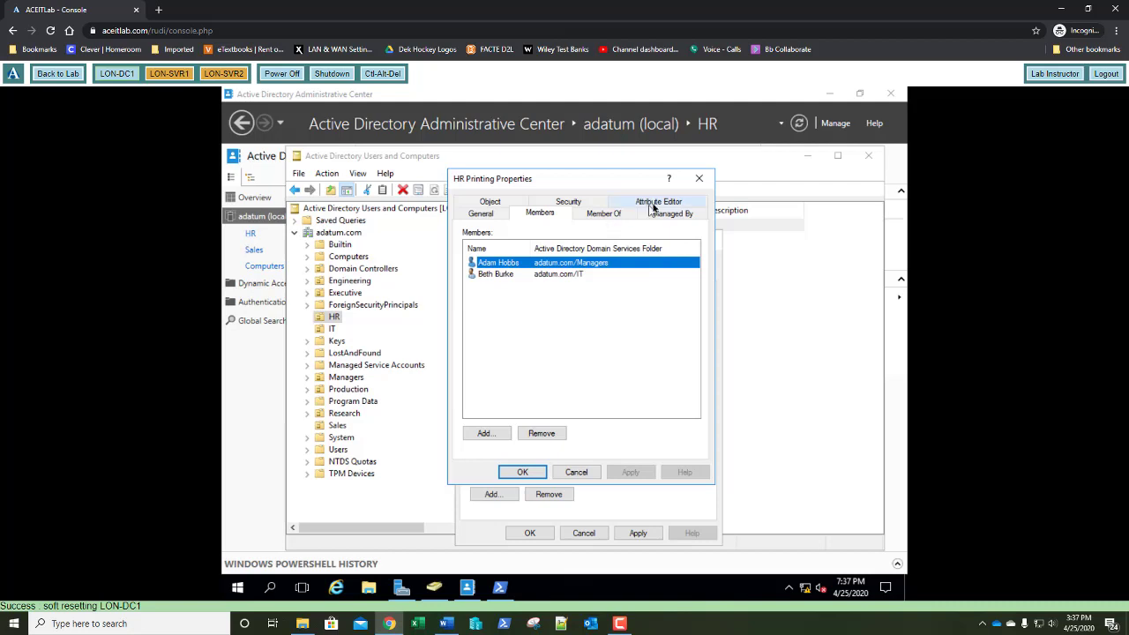
left_click(698, 180)
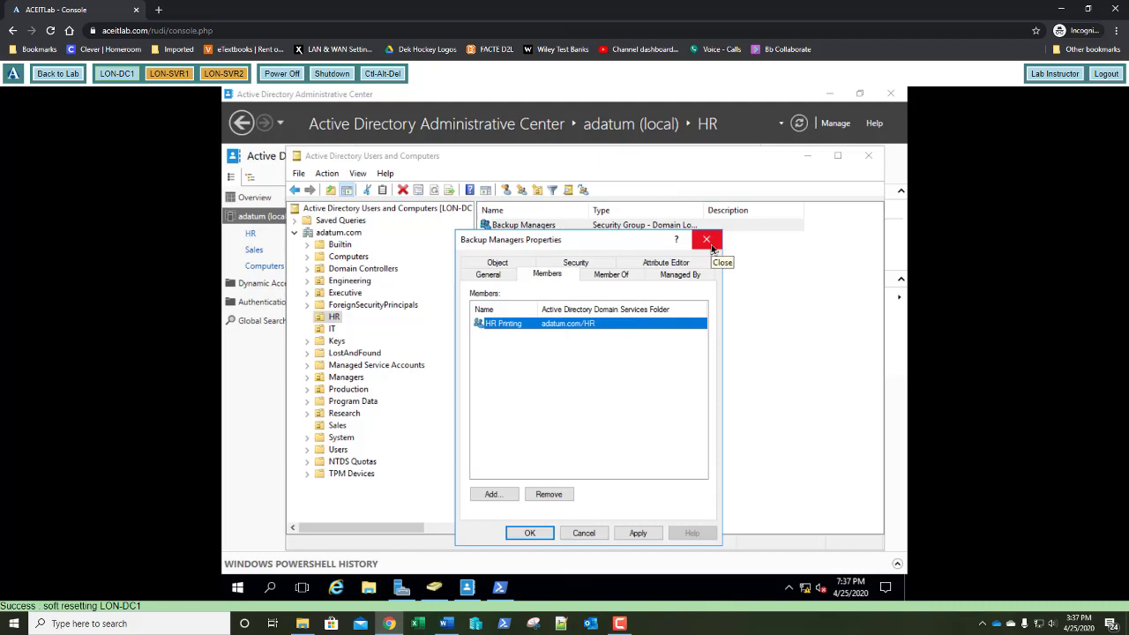
left_click(529, 533)
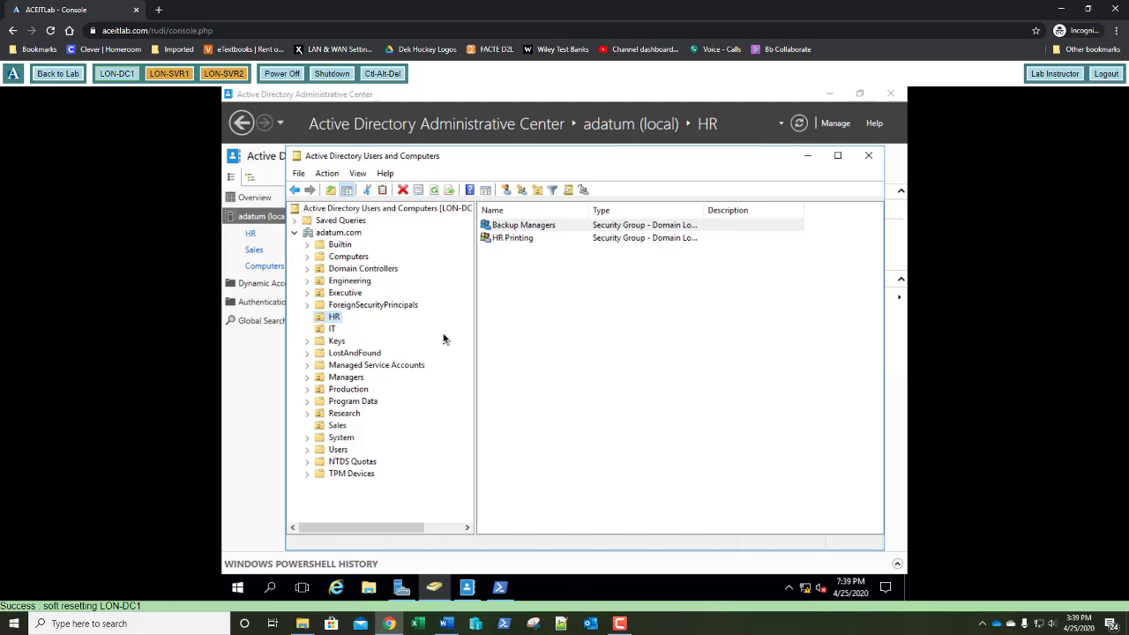
Start the Delegation of Control wizard on HR and choose Backup Managers as the delegate.
right_click(334, 319)
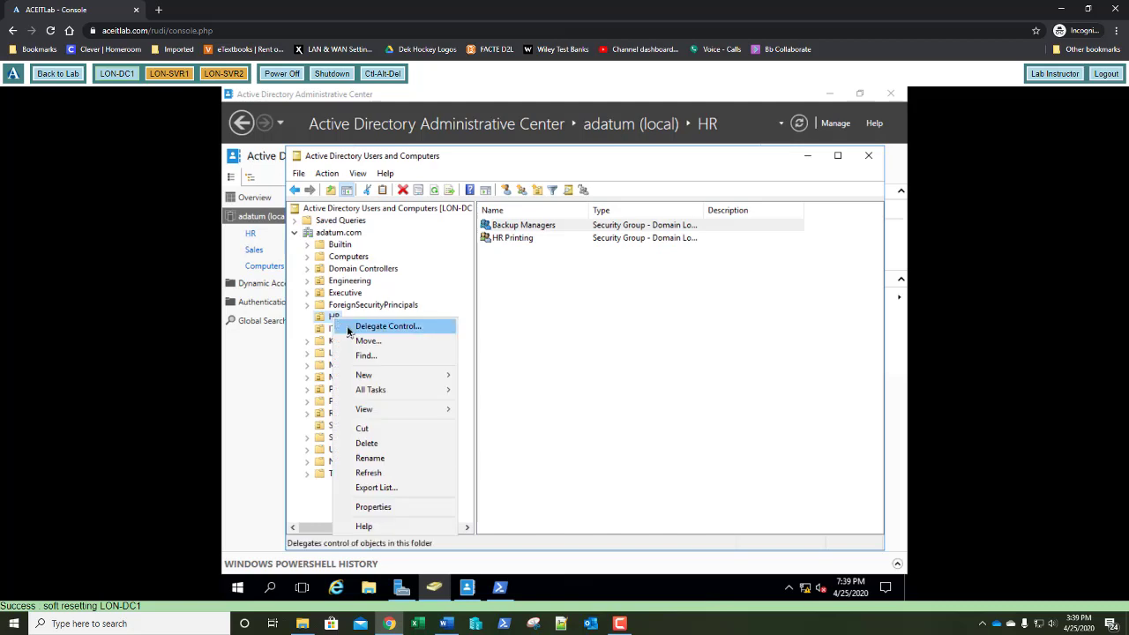
left_click(350, 328)
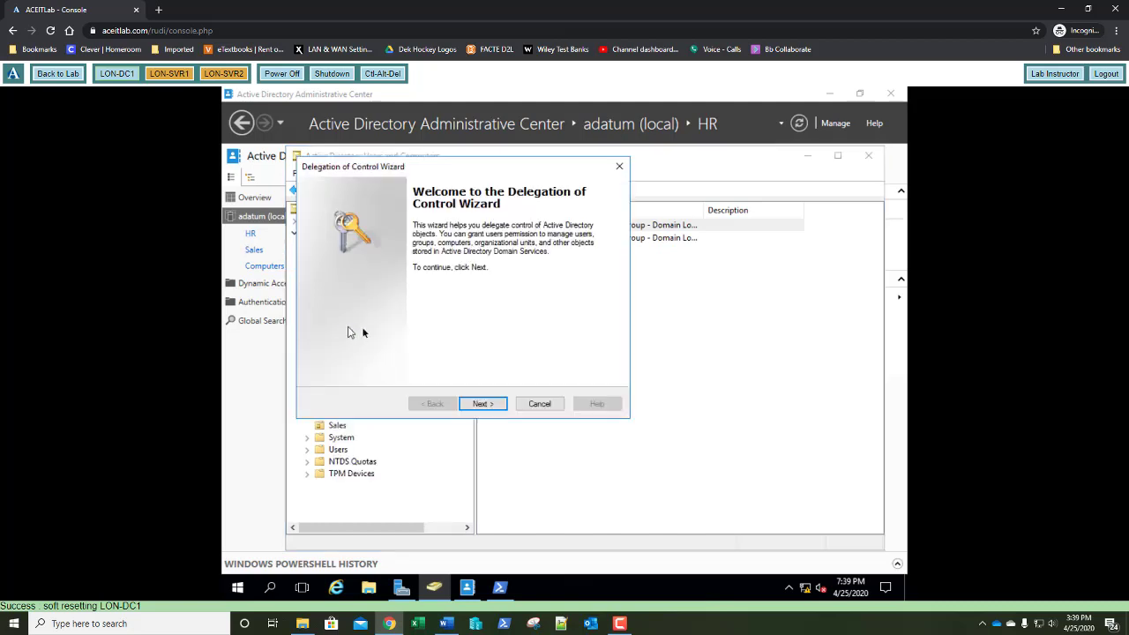
left_click(481, 404)
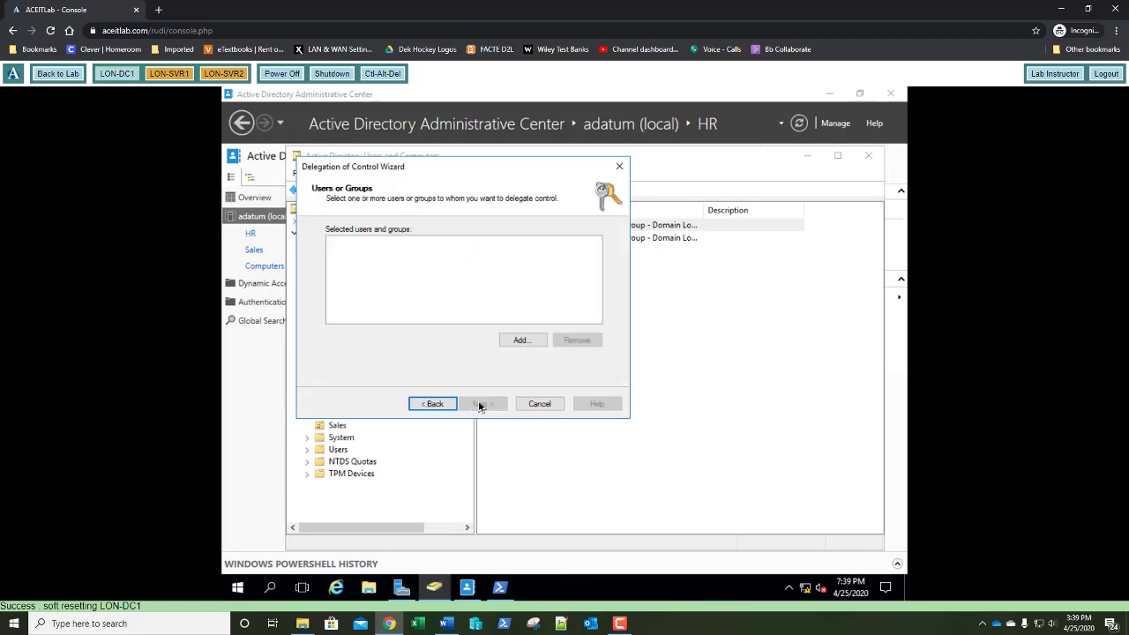
left_click(520, 341)
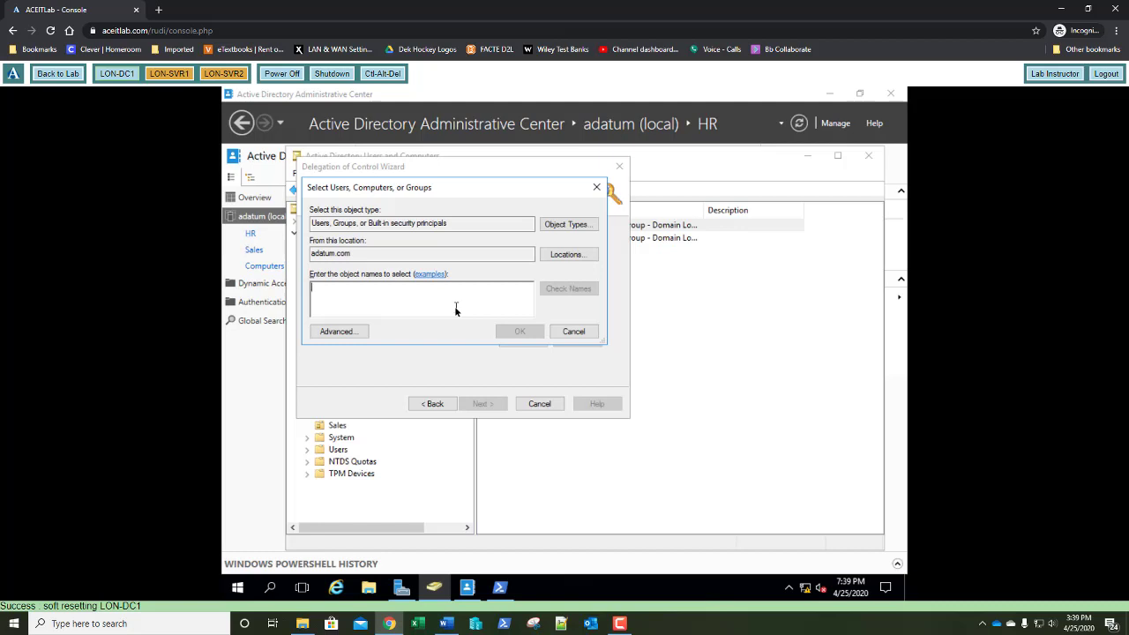
type("backup ")
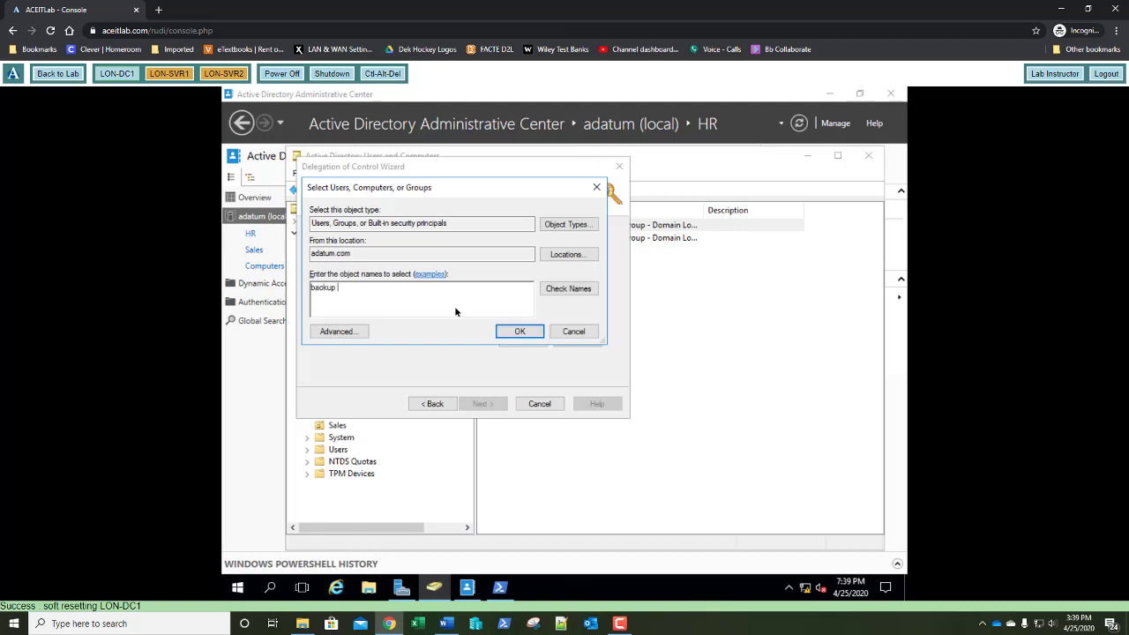
type("managers")
left_click(562, 291)
left_click(519, 332)
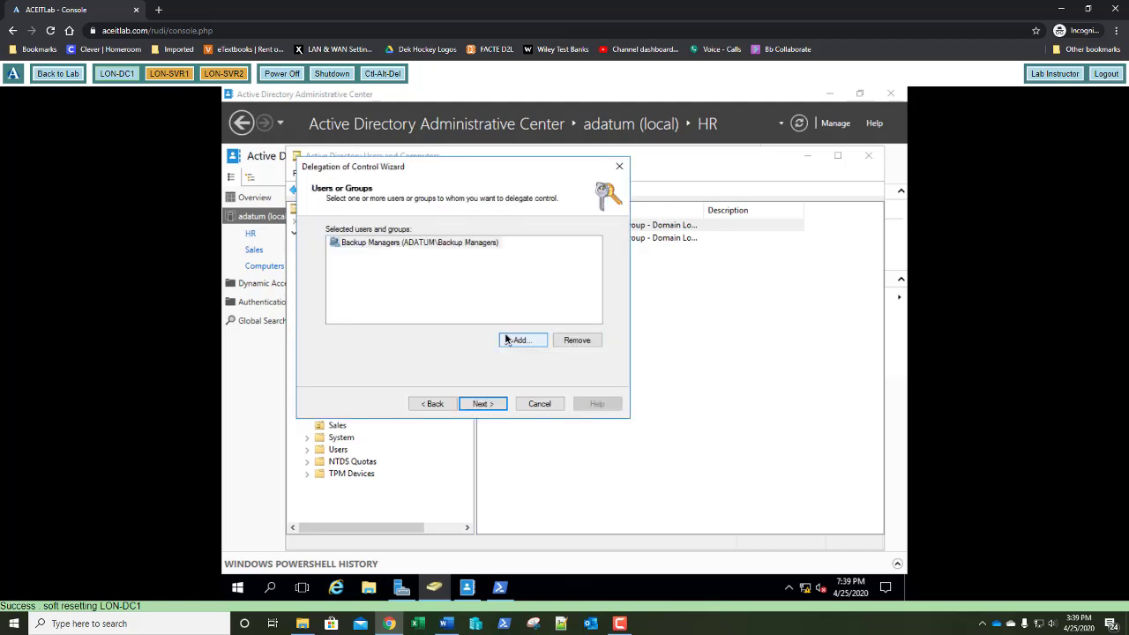
left_click(483, 406)
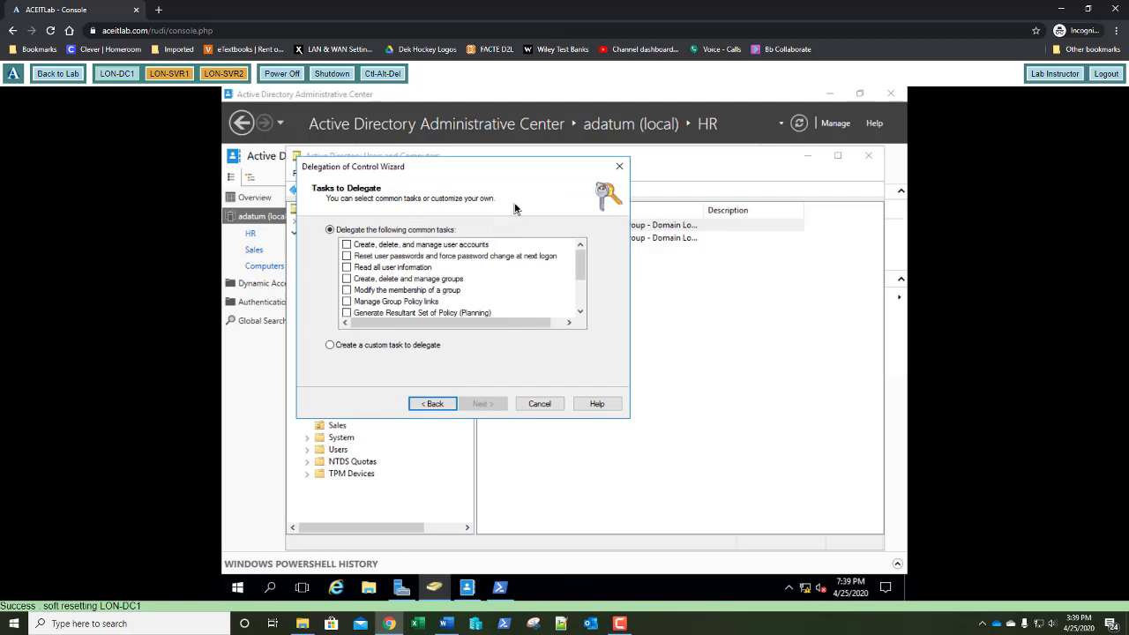
Delegate creating, deleting and managing user accounts and groups over HR, and finish the wizard.
left_click(347, 244)
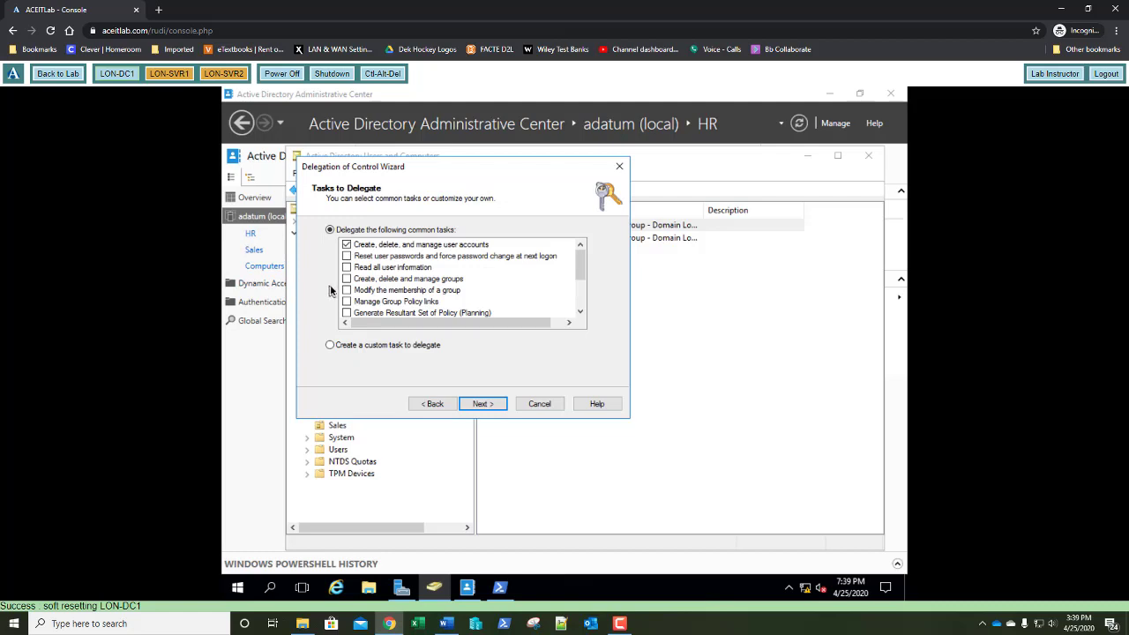
left_click(347, 279)
left_click(483, 406)
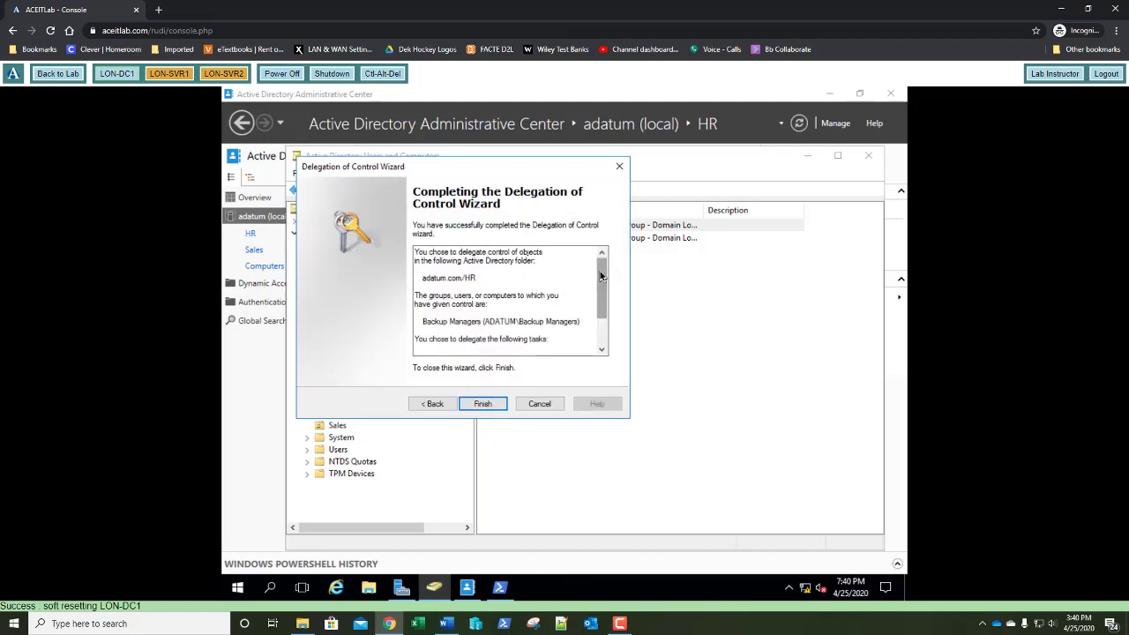
left_click_drag(600, 277, 603, 310)
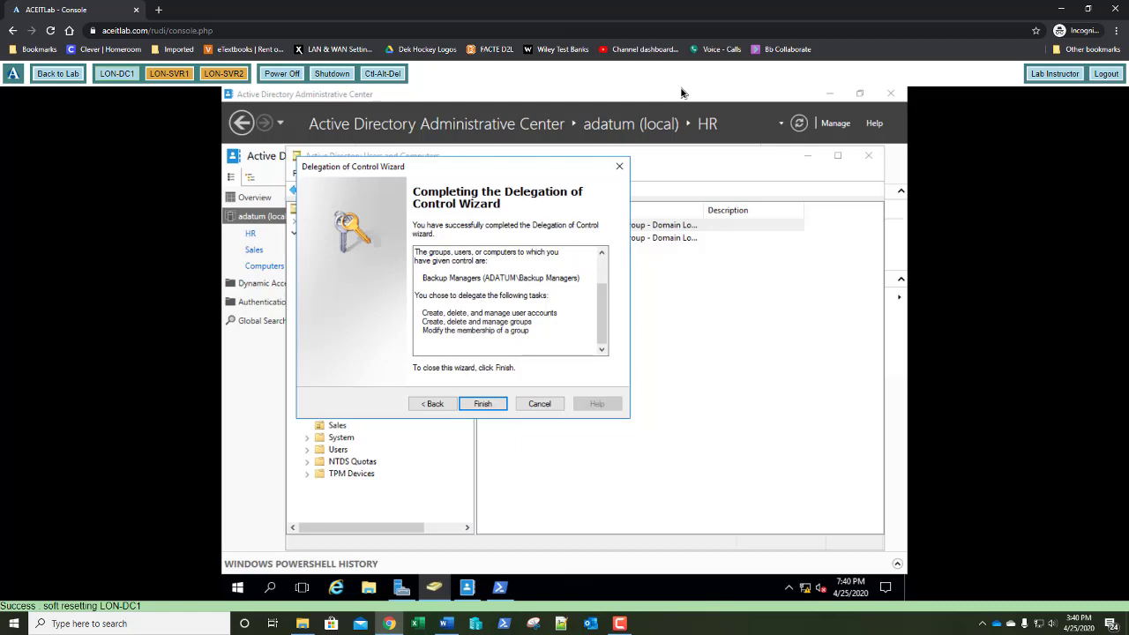
left_click(483, 404)
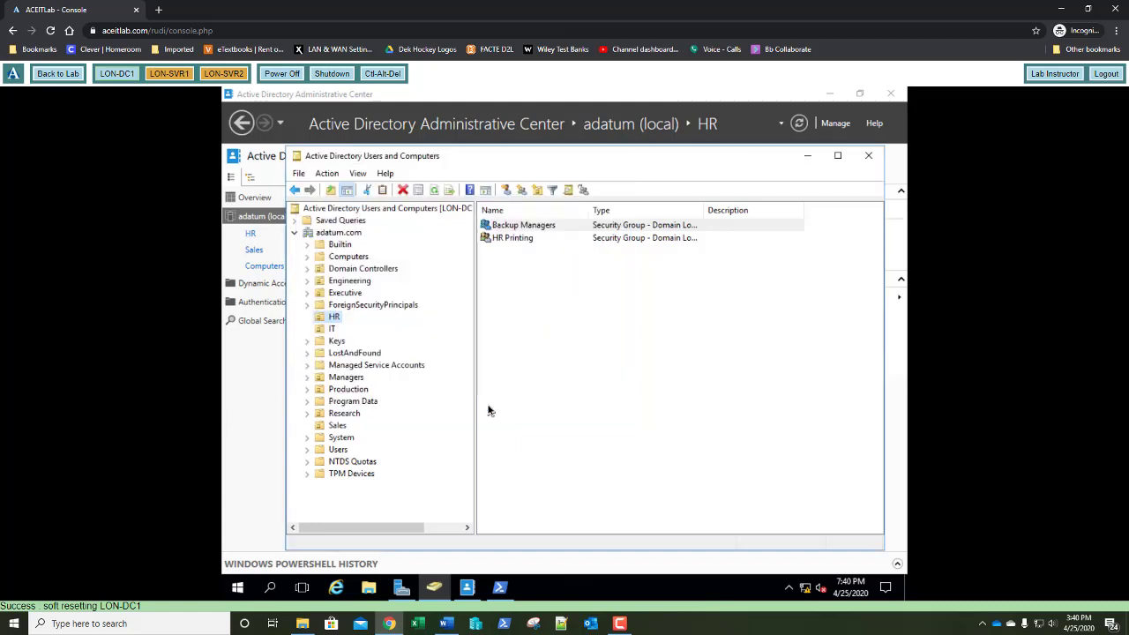
Review Backup Managers' permissions on the HR OU's Security tab and open its Advanced security settings.
right_click(333, 321)
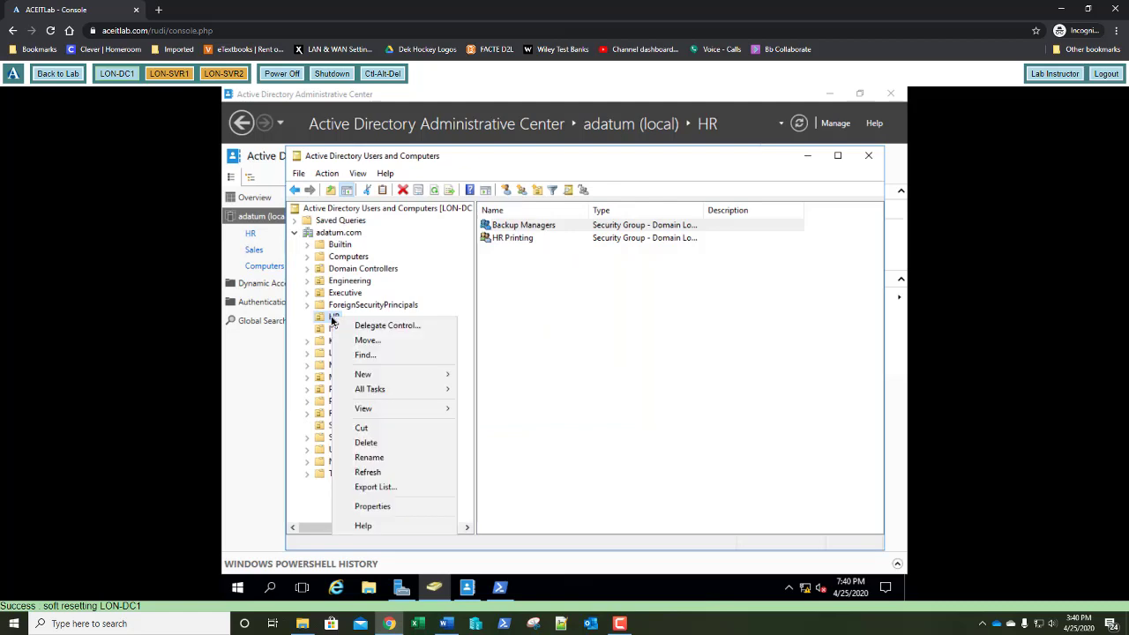
left_click(373, 506)
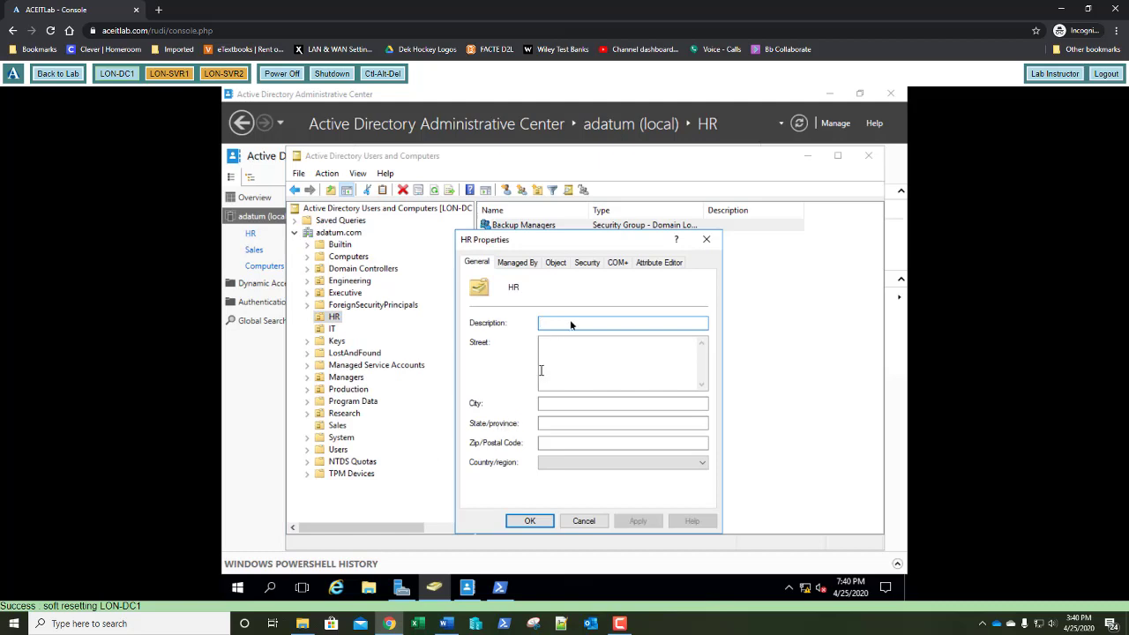
left_click(587, 263)
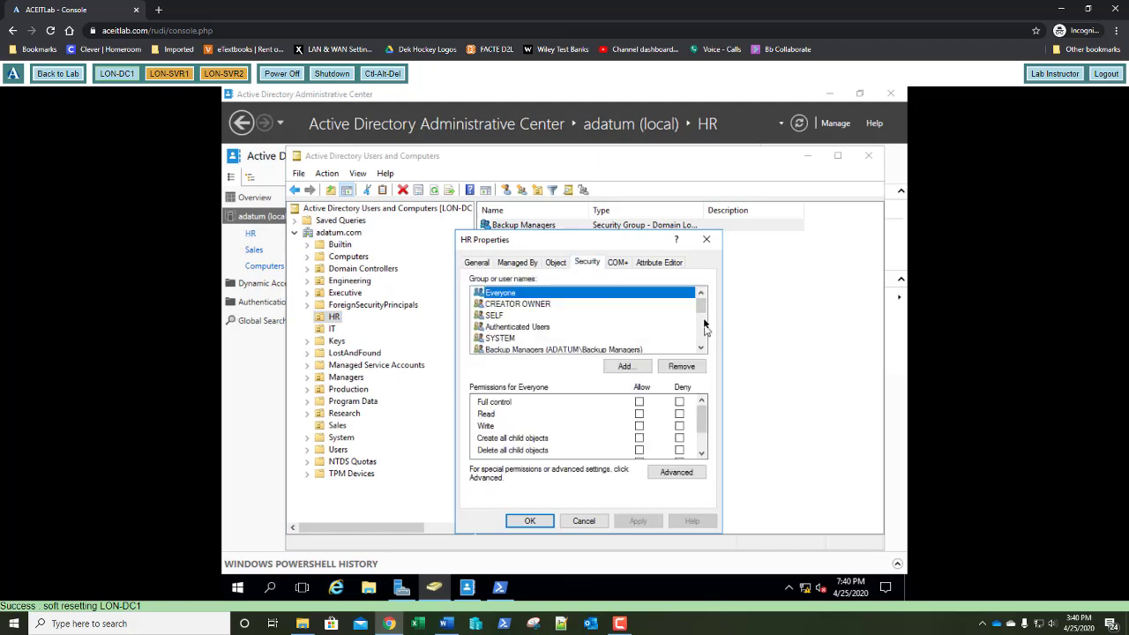
left_click(700, 346)
left_click(700, 347)
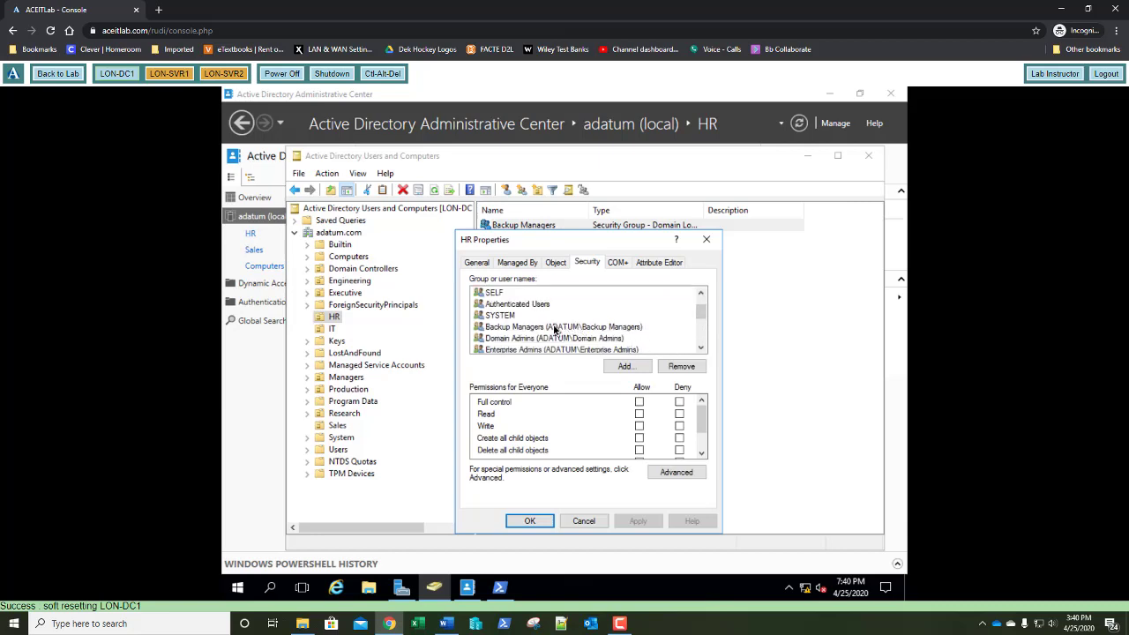
left_click(555, 330)
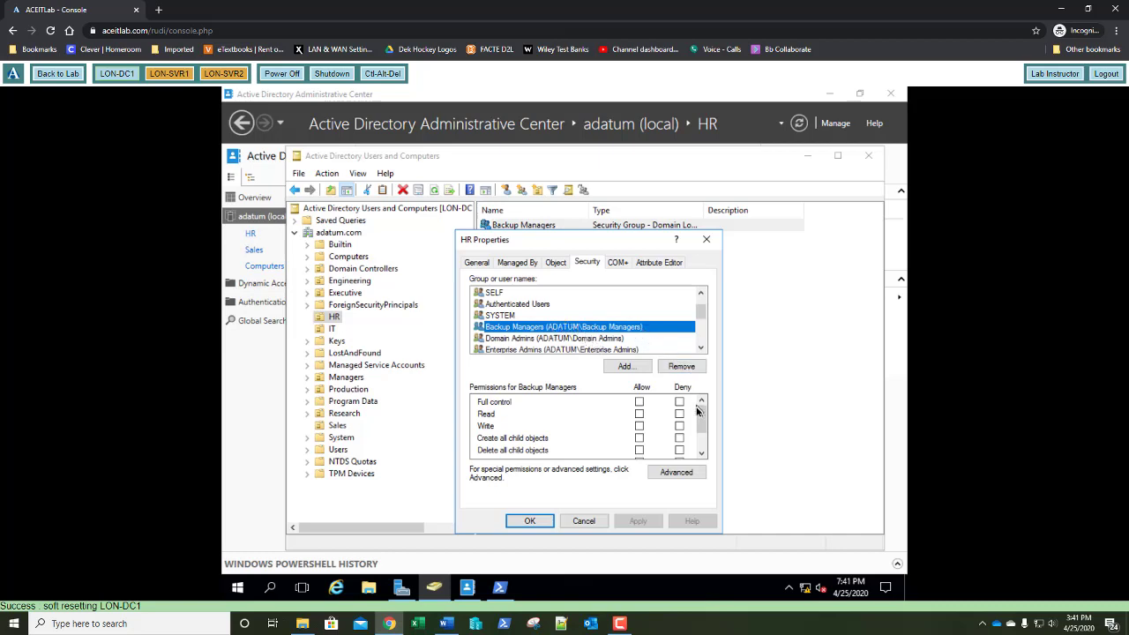
left_click_drag(703, 421, 705, 446)
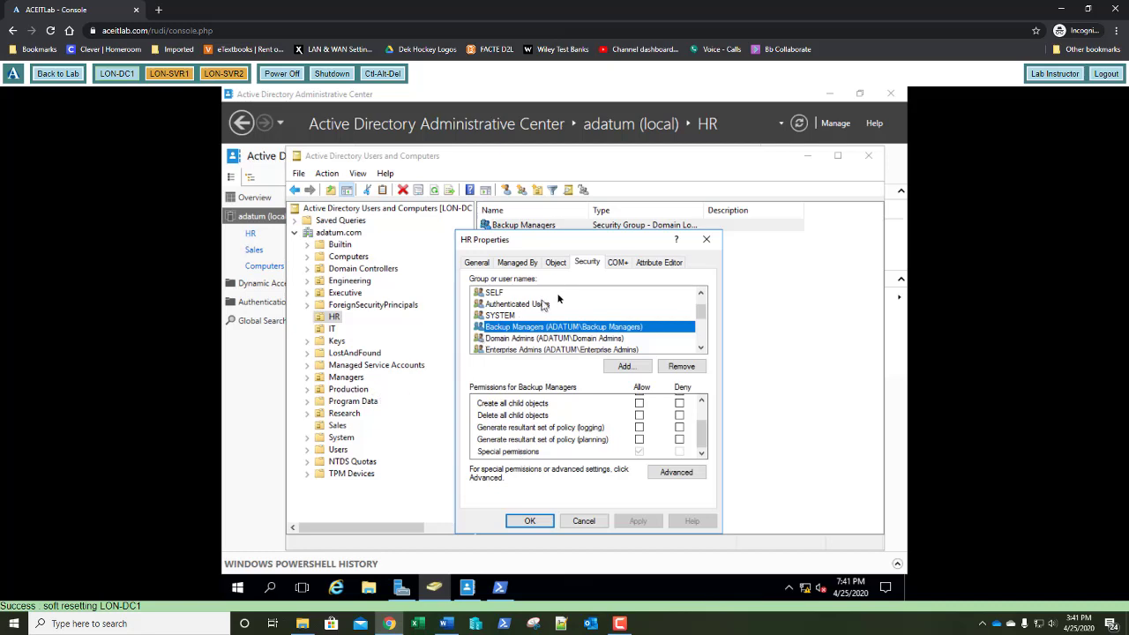
left_click(677, 473)
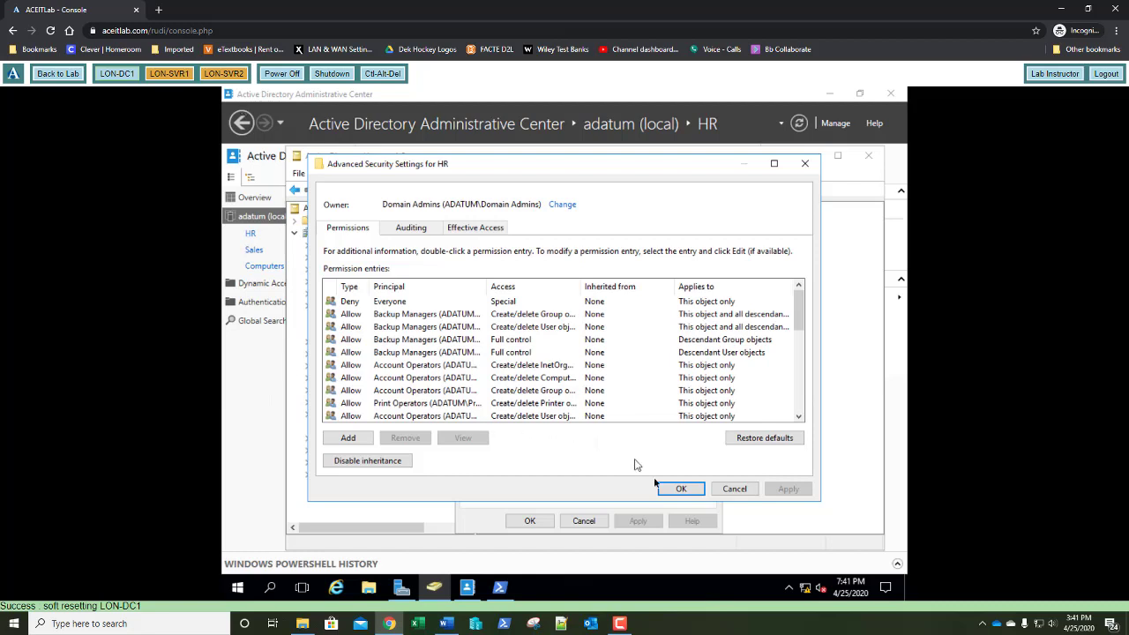
Close the HR advanced security and properties dialogs, then exit ADUC, ADAC and PowerShell.
left_click(681, 490)
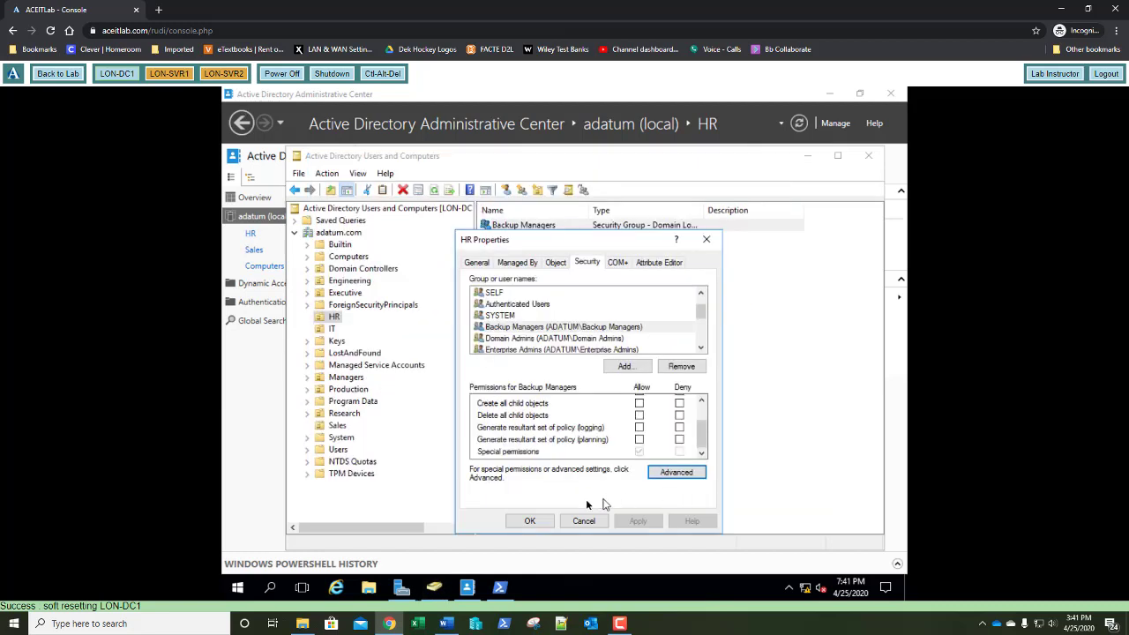
left_click(540, 521)
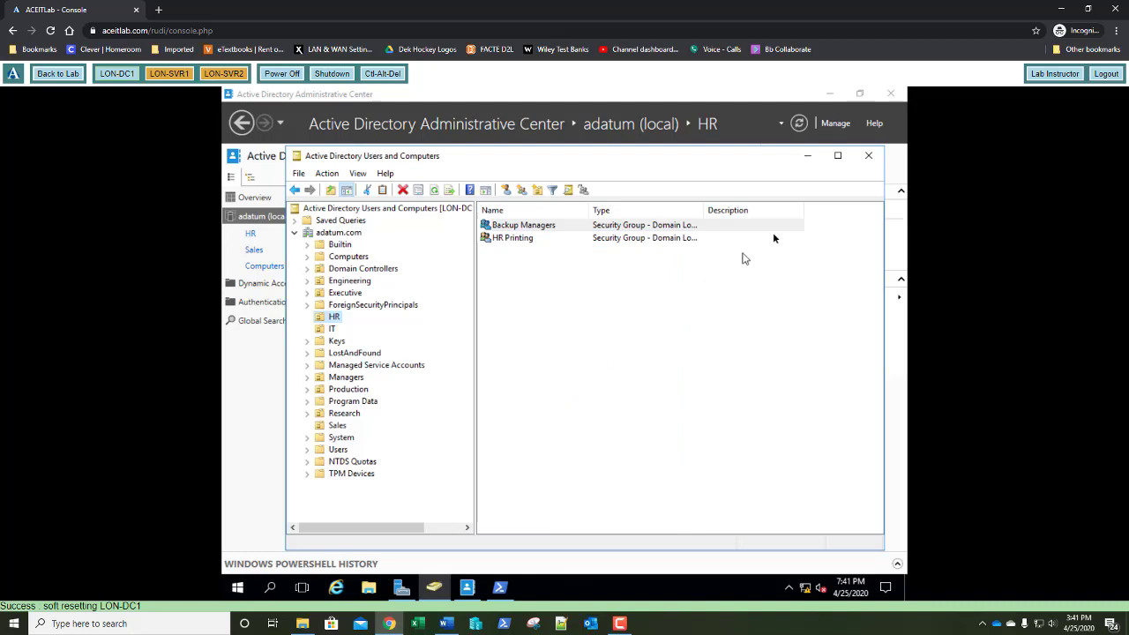
left_click(867, 155)
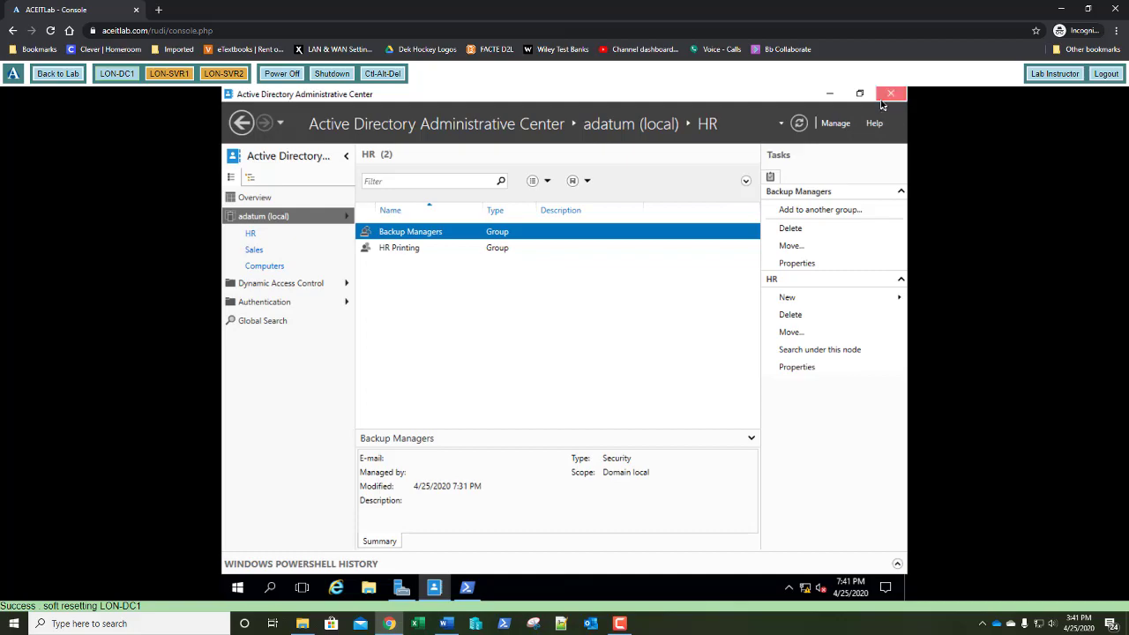
left_click(889, 94)
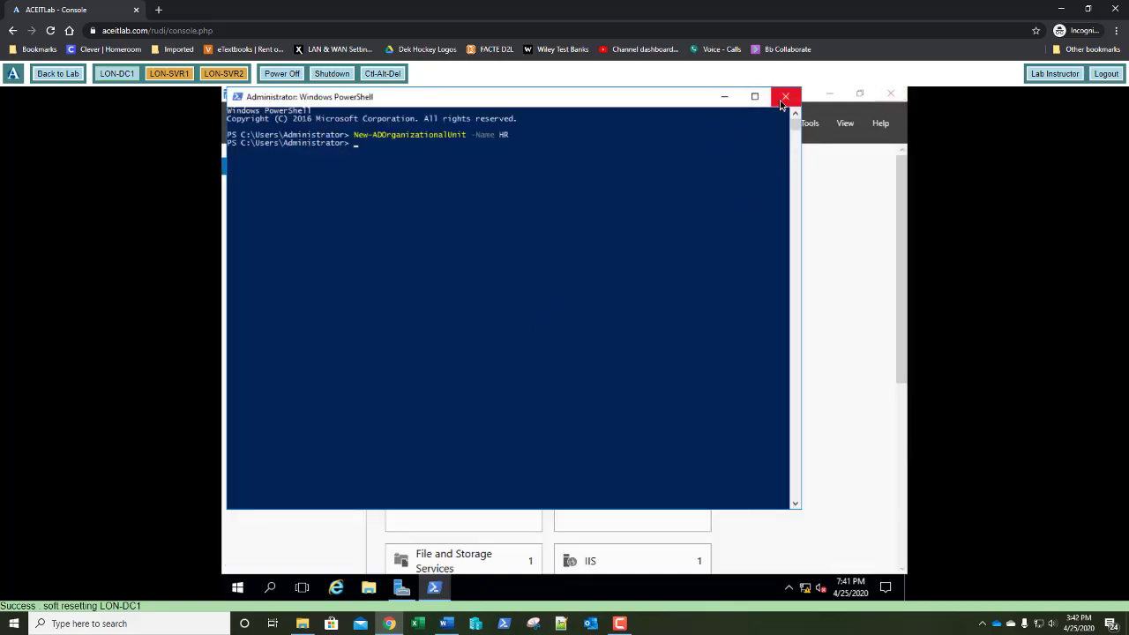
left_click(785, 96)
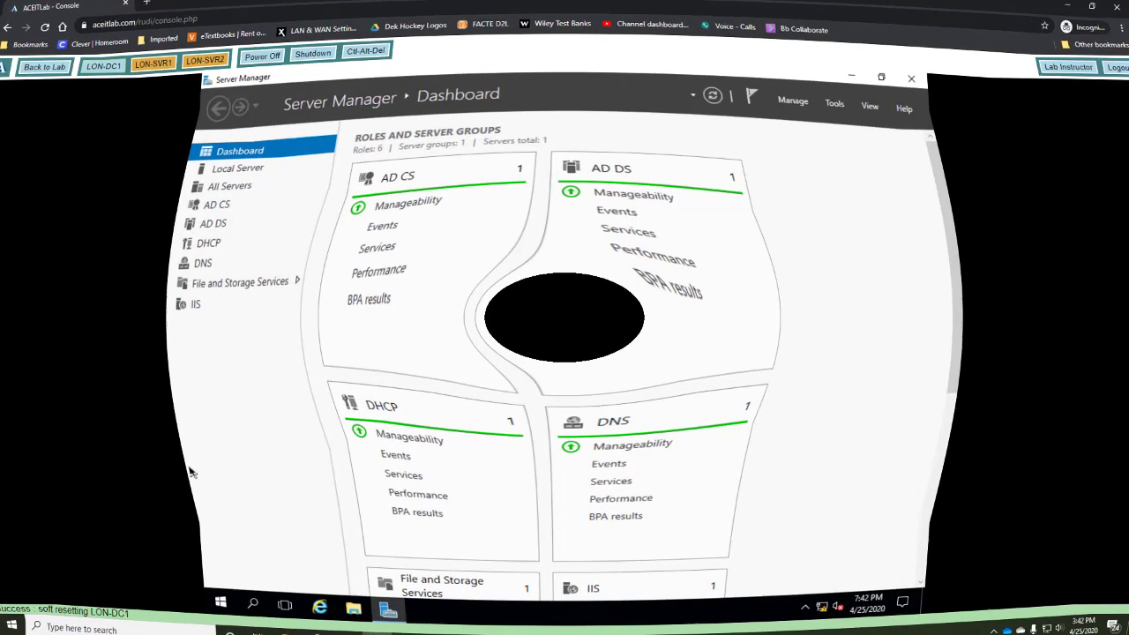